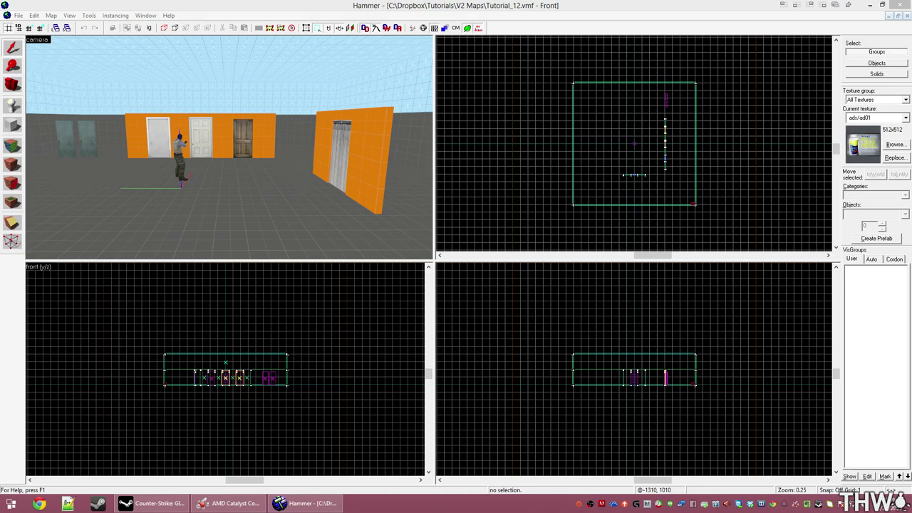
Create a 4 by 1 unit brush, 128 units high, against the wall beside the metal sliding door, textured with dev/dev_measureswitch.
{"action": "left_click", "coordinate": [890, 145]}
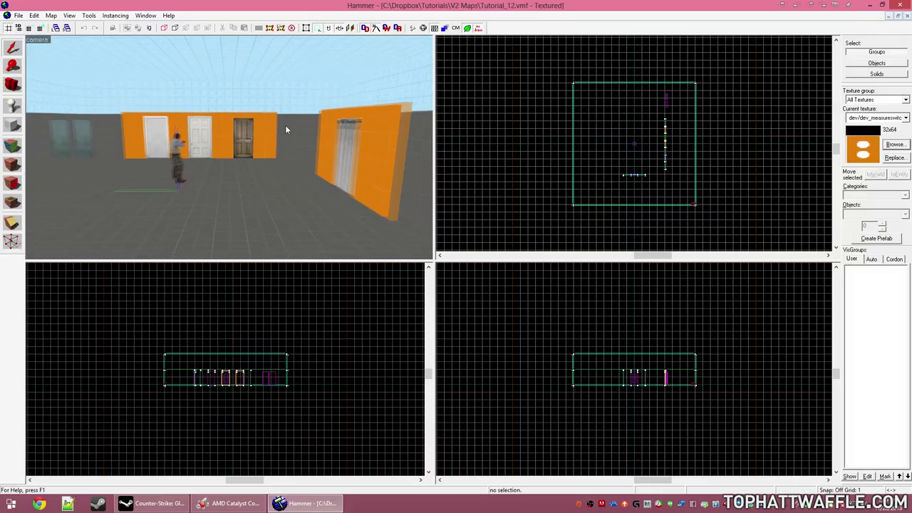
{"action": "key", "text": "w"}
{"action": "key", "text": "z"}
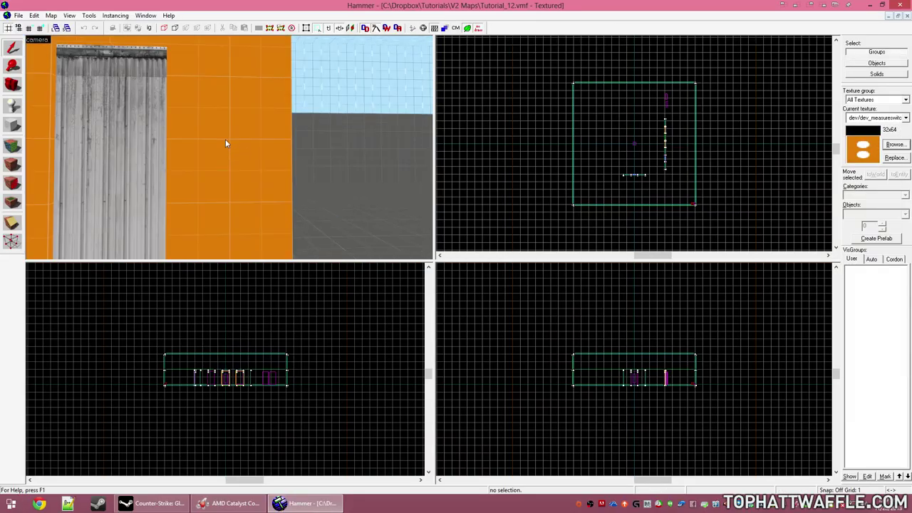
{"action": "left_click", "coordinate": [226, 142]}
{"action": "scroll", "coordinate": [619, 168], "scroll_direction": "up", "scroll_amount": 15}
{"action": "scroll", "coordinate": [579, 128], "scroll_direction": "up", "scroll_amount": 6}
{"action": "key", "text": "shift+b"}
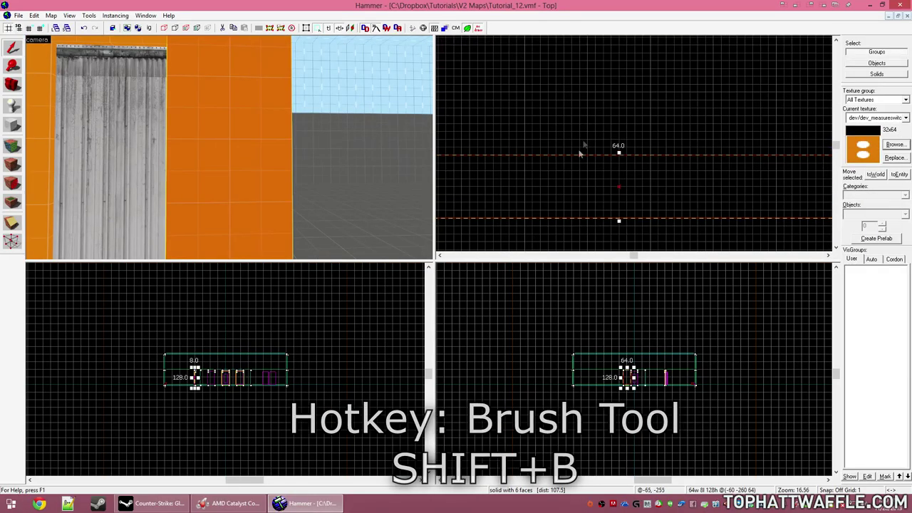
{"action": "mouse_move", "coordinate": [537, 157]}
{"action": "left_mouse_down"}
{"action": "mouse_move", "coordinate": [628, 147]}
{"action": "mouse_move", "coordinate": [557, 147]}
{"action": "left_mouse_up"}
{"action": "scroll", "coordinate": [622, 380], "scroll_direction": "up", "scroll_amount": 12}
{"action": "key", "text": "Return"}
{"action": "key", "text": "shift+s"}
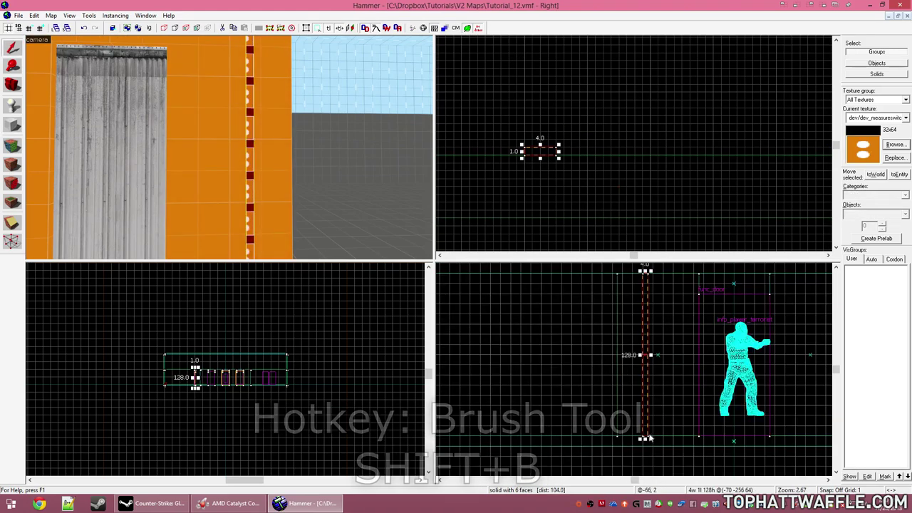
Shorten the new switch brush to 7 units high, at about mid-height of the wall.
{"action": "left_click_drag", "start_coordinate": [645, 439], "coordinate": [646, 362]}
{"action": "scroll", "coordinate": [646, 382], "scroll_direction": "up", "scroll_amount": 5}
{"action": "left_click_drag", "start_coordinate": [645, 298], "coordinate": [642, 405]}
{"action": "scroll", "coordinate": [634, 442], "scroll_direction": "up", "scroll_amount": 4}
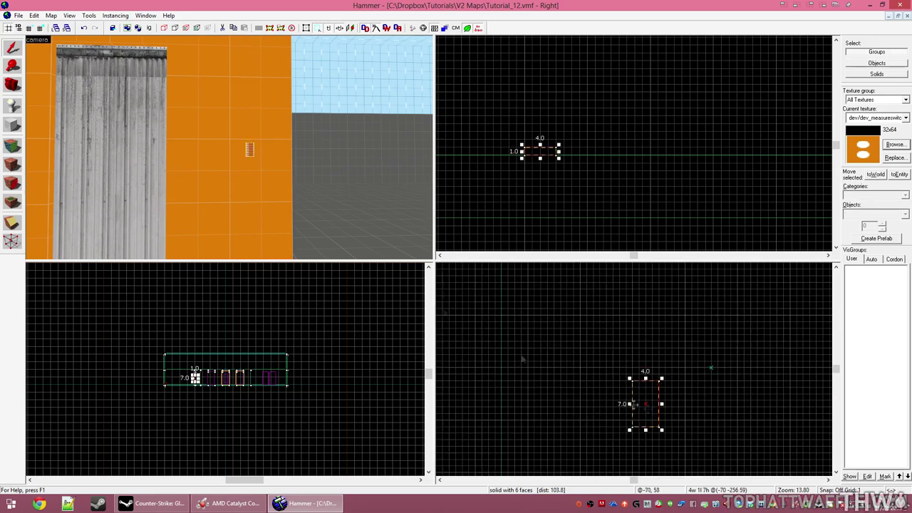
Turn off scale texture locking and fit the switch texture to the brush's front face.
{"action": "scroll", "coordinate": [269, 148], "scroll_direction": "up", "scroll_amount": 2}
{"action": "left_click", "coordinate": [339, 28]}
{"action": "key", "text": "shift+a"}
{"action": "left_click", "coordinate": [489, 232]}
Lower the top edge of the switch brush to make it 5 units high, cropping off the texture's black band.
{"action": "key", "text": "shift+s"}
{"action": "scroll", "coordinate": [626, 417], "scroll_direction": "up", "scroll_amount": 5}
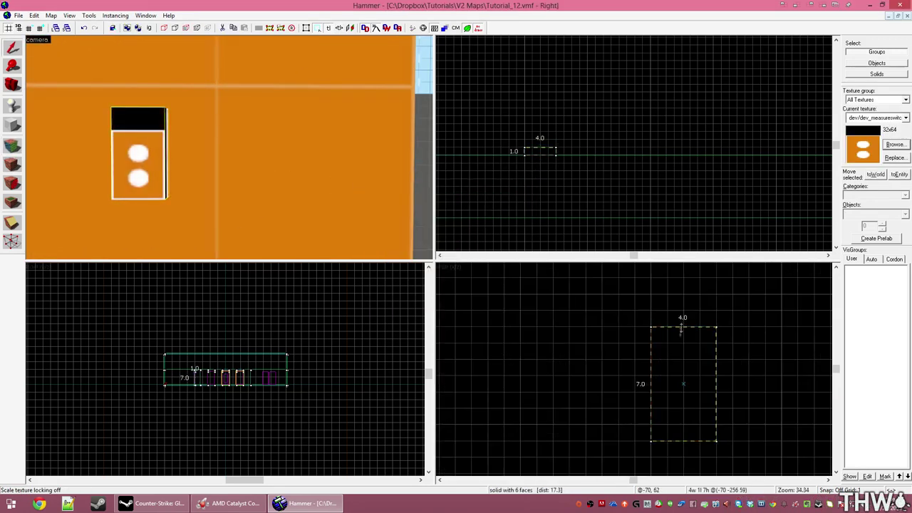
{"action": "left_click_drag", "start_coordinate": [684, 325], "coordinate": [683, 357]}
Retexture the remaining faces of the switch brush using the wall's dev/dev_measuregeneric01 and tools/toolsnodraw.
{"action": "key", "text": "shift+a"}
{"action": "left_click", "coordinate": [99, 175]}
{"action": "key", "text": "z"}
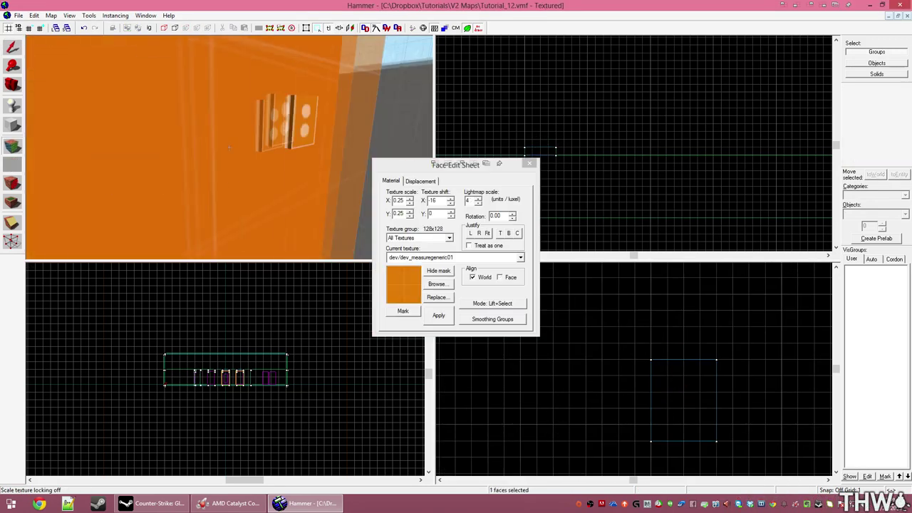
{"action": "key", "text": "w"}
{"action": "left_click", "coordinate": [228, 148]}
{"action": "key", "text": "s"}
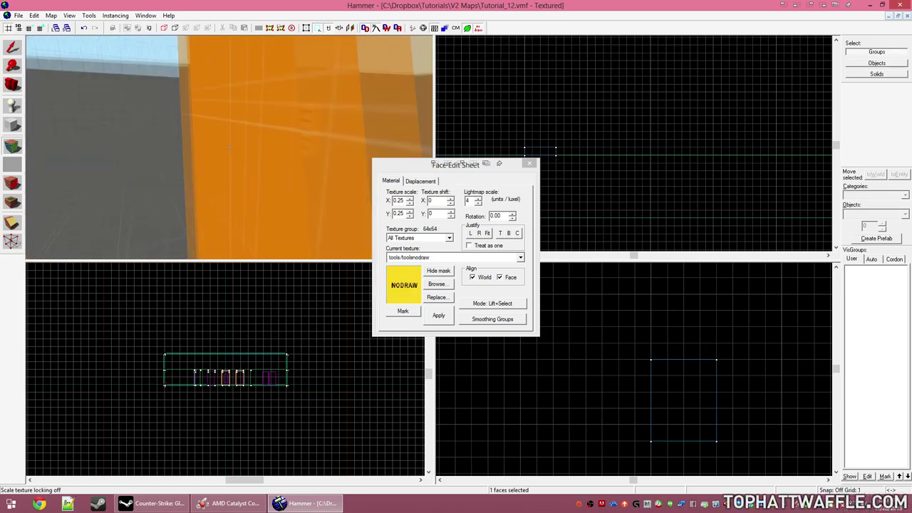
{"action": "key", "text": "z"}
{"action": "left_click", "coordinate": [529, 164]}
Turn on scale texture locking and enlarge the switch brush to 6 units wide and 11 units high.
{"action": "key", "text": "z"}
{"action": "key", "text": "z"}
{"action": "left_click", "coordinate": [286, 150]}
{"action": "left_click", "coordinate": [340, 28]}
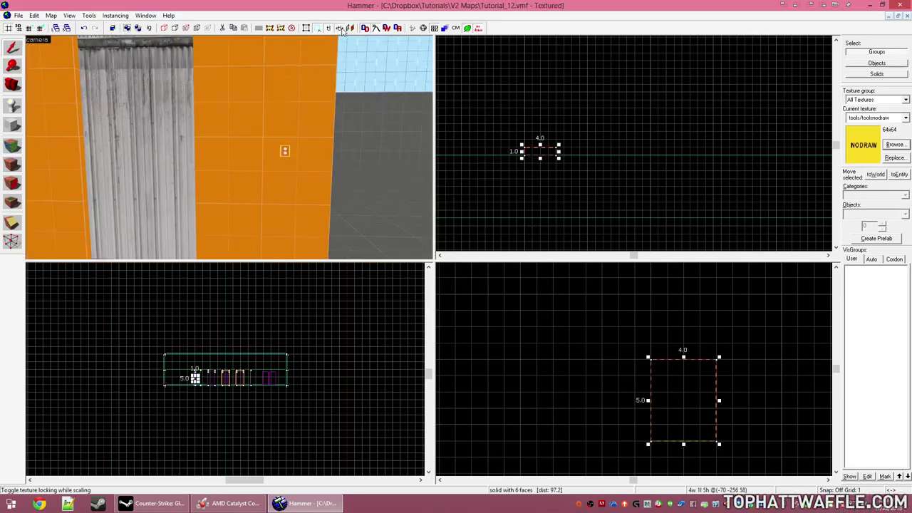
{"action": "scroll", "coordinate": [681, 367], "scroll_direction": "down", "scroll_amount": 4}
{"action": "left_click_drag", "start_coordinate": [690, 364], "coordinate": [704, 320]}
Tie the switch brush beside the door to an entity and set its class to func_button.
{"action": "left_click", "coordinate": [179, 162]}
{"action": "key", "text": "s"}
{"action": "key", "text": "a"}
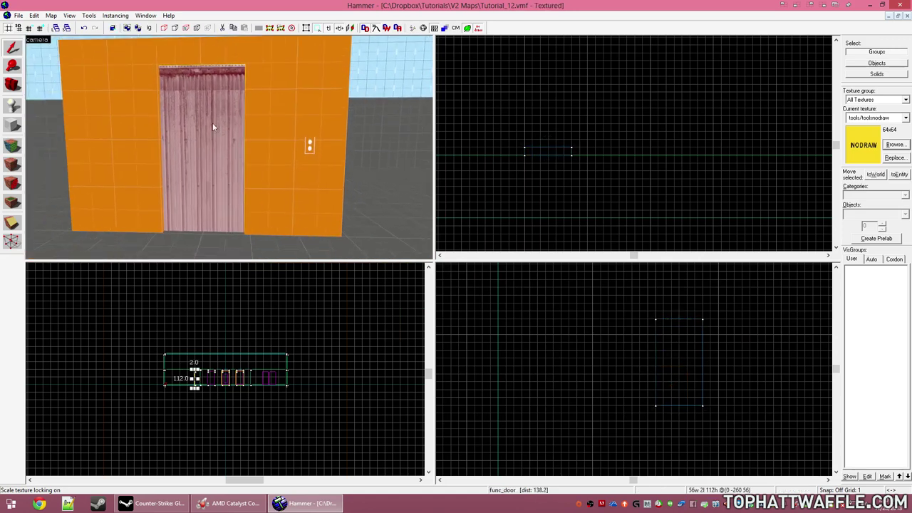
{"action": "left_click", "coordinate": [313, 144]}
{"action": "key", "text": "d"}
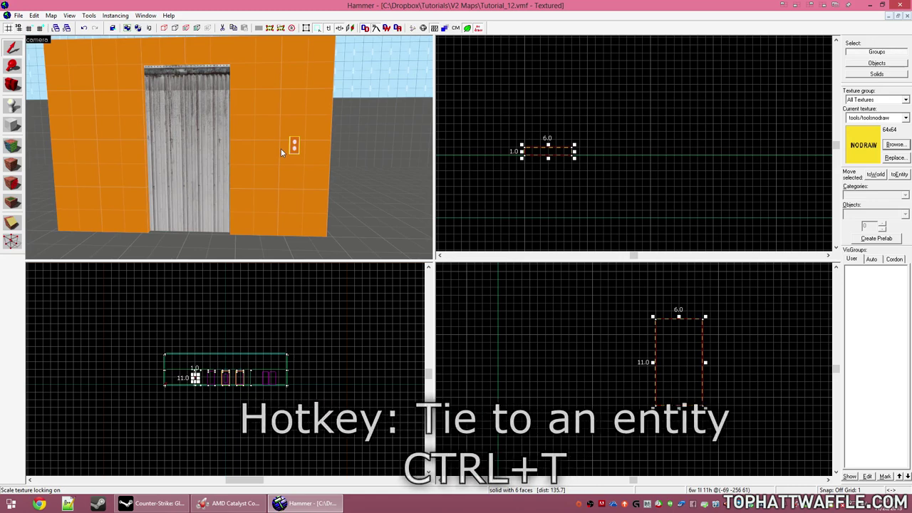
{"action": "key", "text": "ctrl+t"}
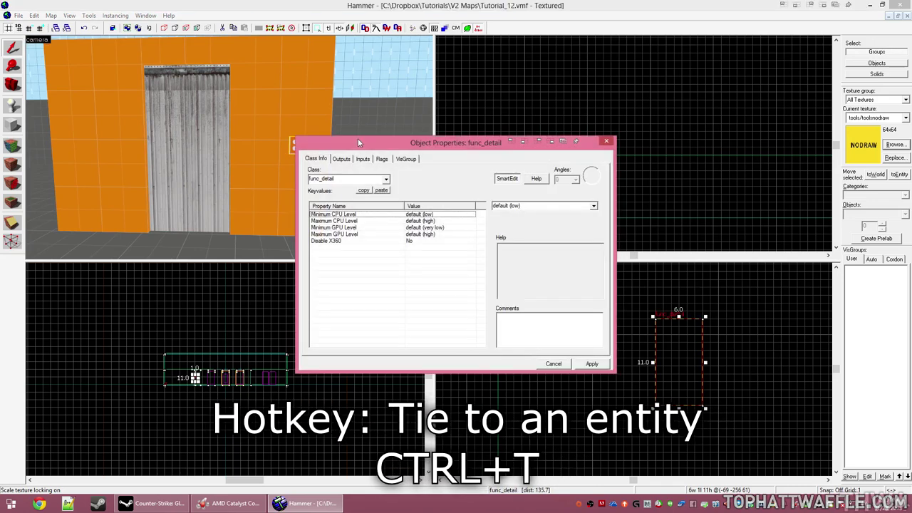
{"action": "left_click_drag", "start_coordinate": [443, 145], "coordinate": [565, 136]}
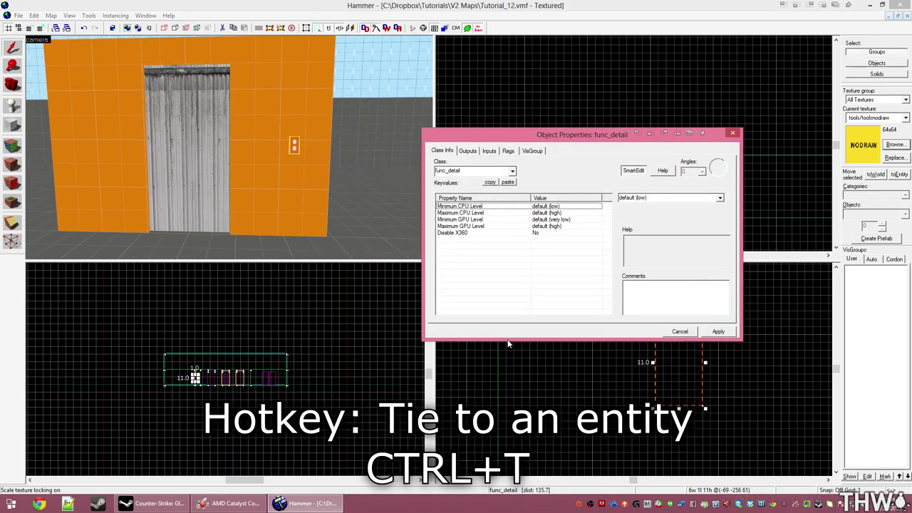
{"action": "left_click_drag", "start_coordinate": [507, 342], "coordinate": [507, 424]}
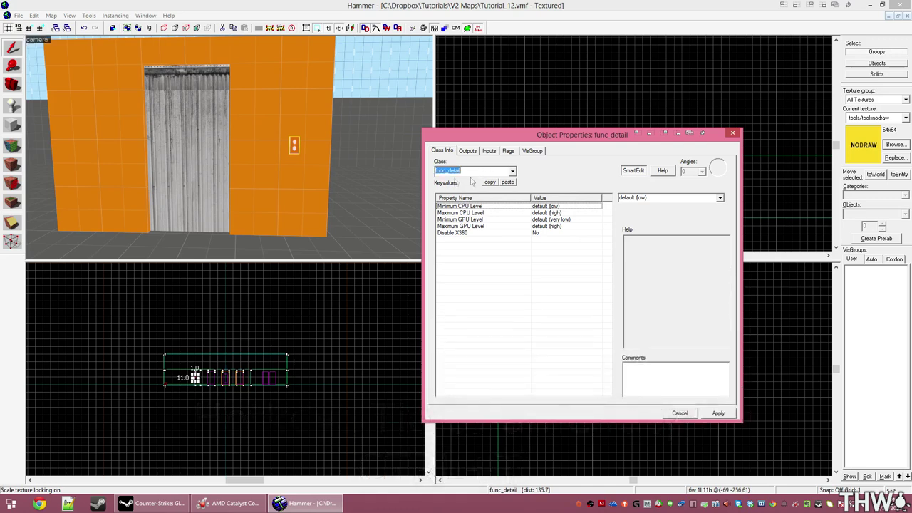
{"action": "left_click", "coordinate": [475, 170]}
{"action": "type", "text": "func_button"}
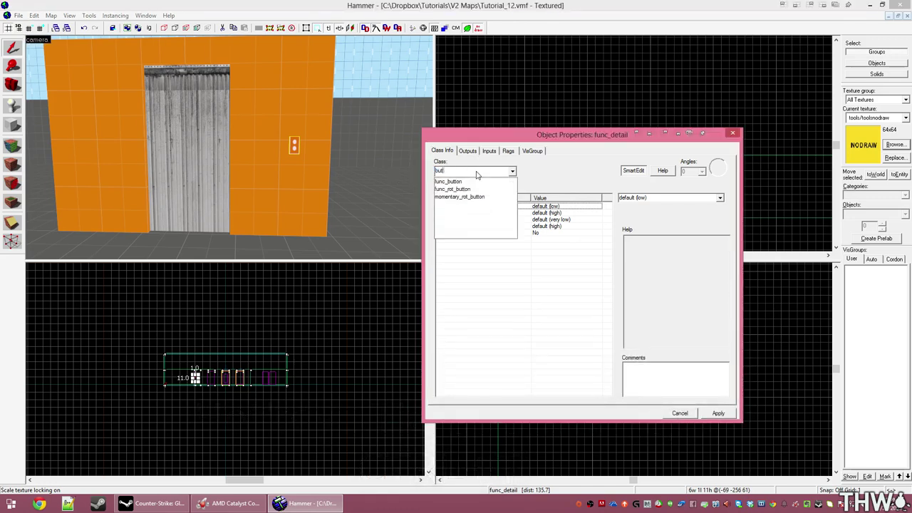
{"action": "left_click_drag", "start_coordinate": [492, 134], "coordinate": [411, 122]}
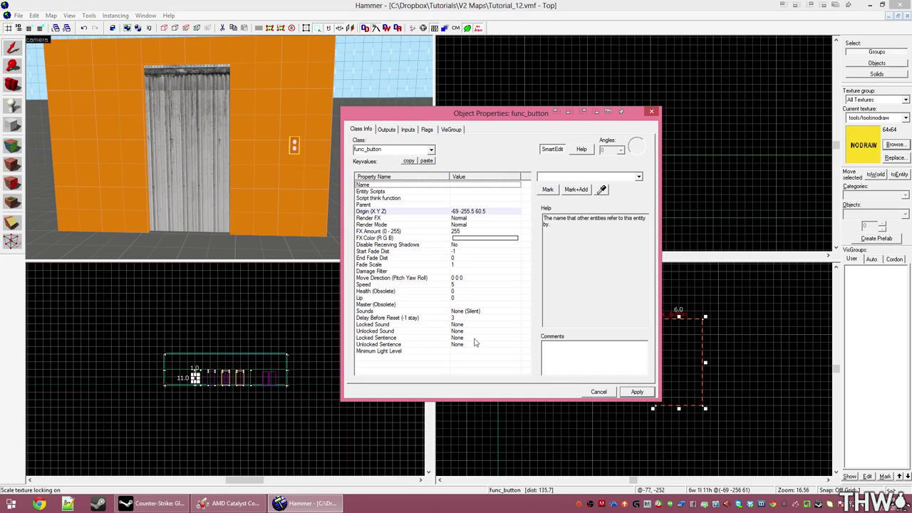
Set the button's Delay Before Reset to 1 and enable its Don't move flag.
{"action": "left_click", "coordinate": [440, 318]}
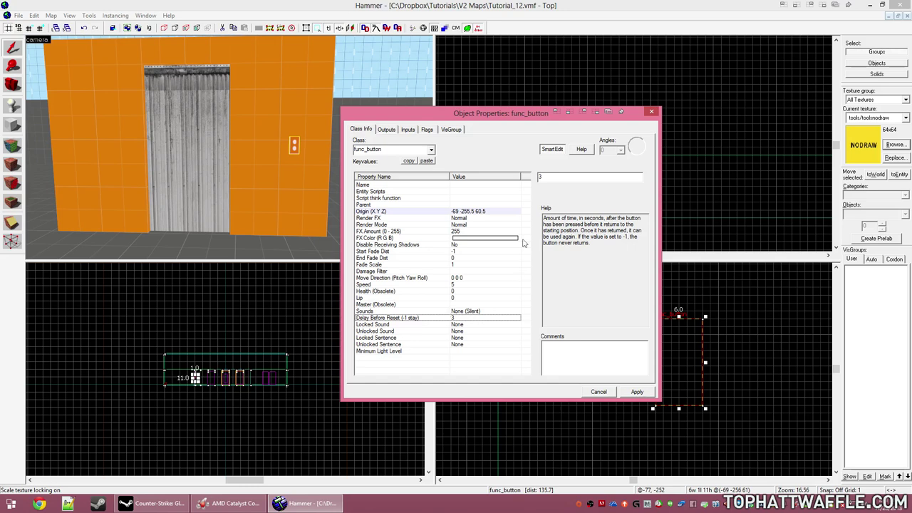
{"action": "type", "text": "1"}
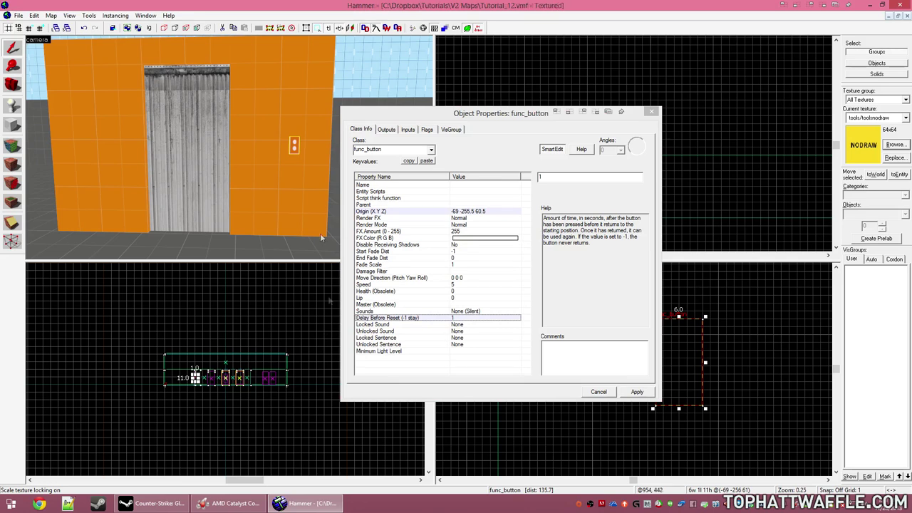
{"action": "left_click", "coordinate": [431, 132]}
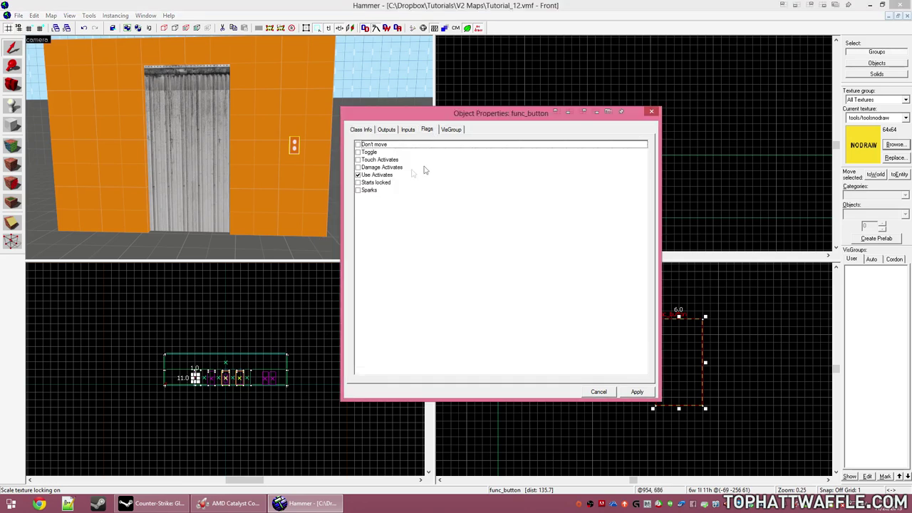
{"action": "left_click", "coordinate": [358, 145]}
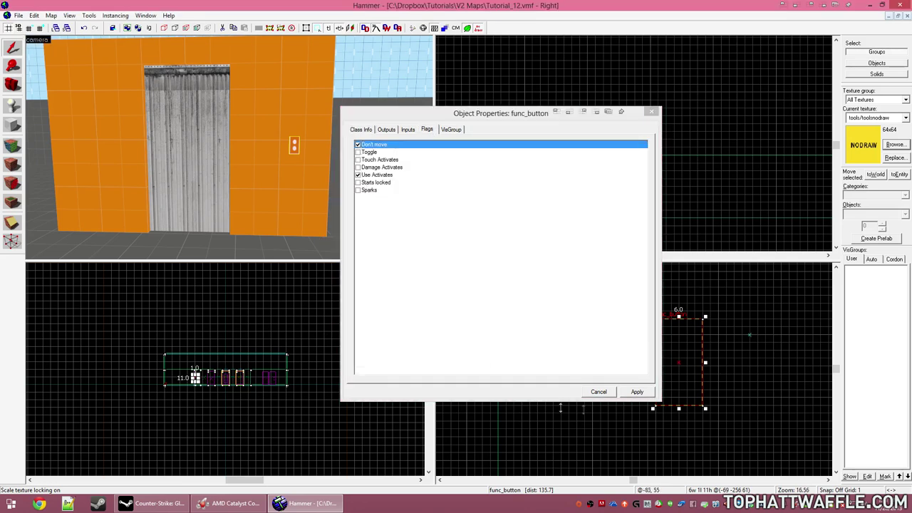
{"action": "left_click", "coordinate": [477, 314]}
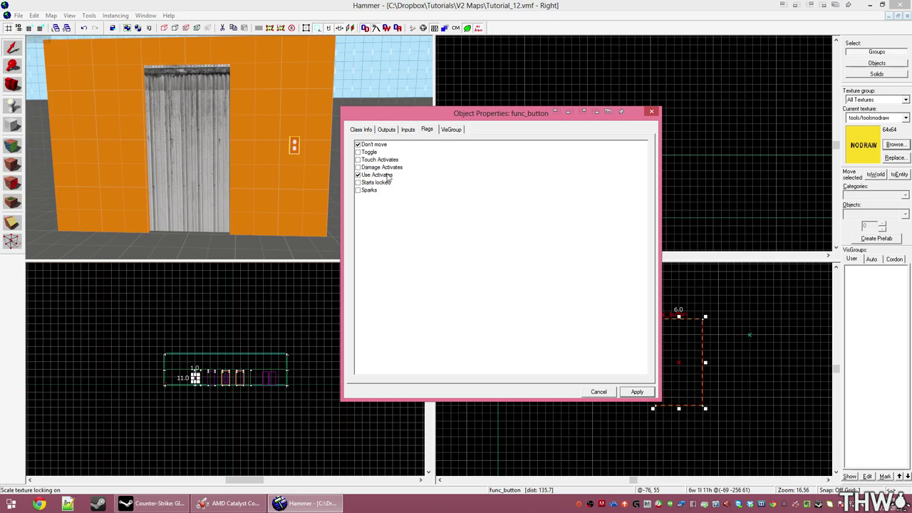
Close the AMD Catalyst window, then enable the button's Damage Activates flag while keeping Use Activates enabled.
{"action": "right_click", "coordinate": [235, 503]}
{"action": "left_click", "coordinate": [221, 479]}
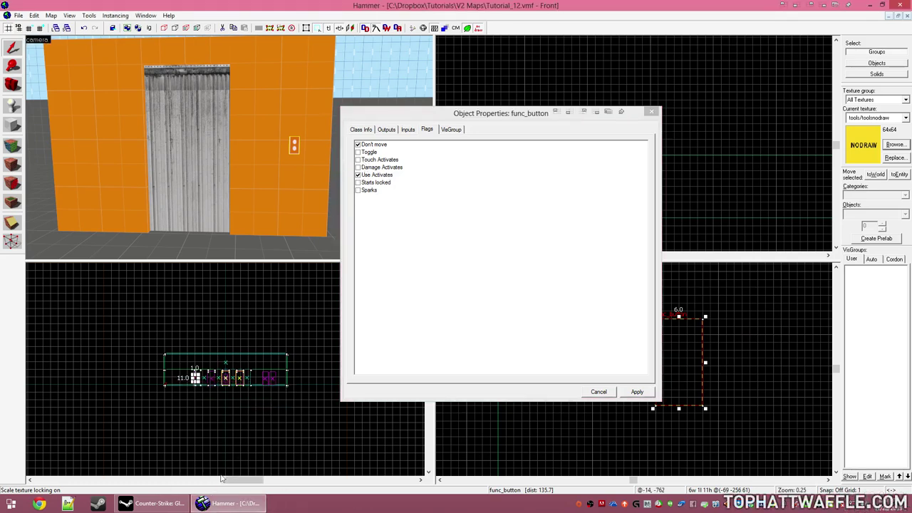
{"action": "left_click", "coordinate": [358, 167]}
{"action": "left_click", "coordinate": [358, 175]}
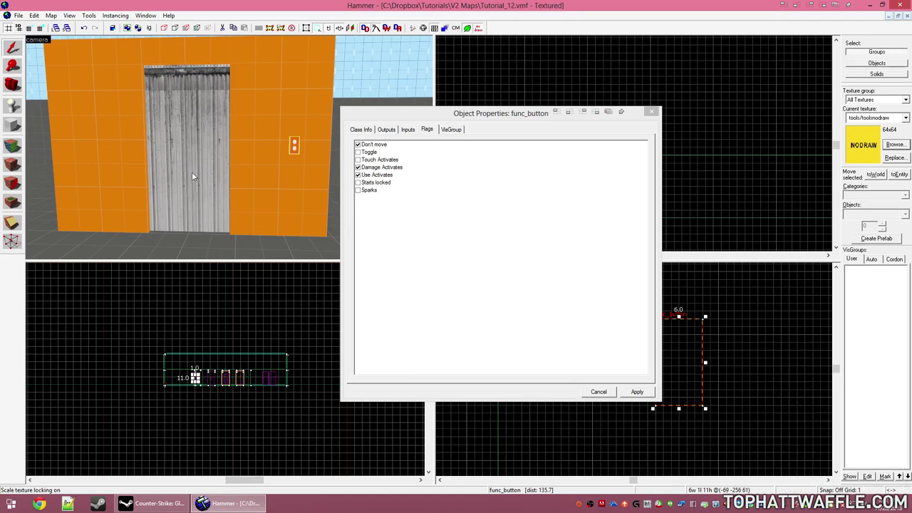
Name the metal door's func_door entity Sliding_door.
{"action": "left_click", "coordinate": [193, 114]}
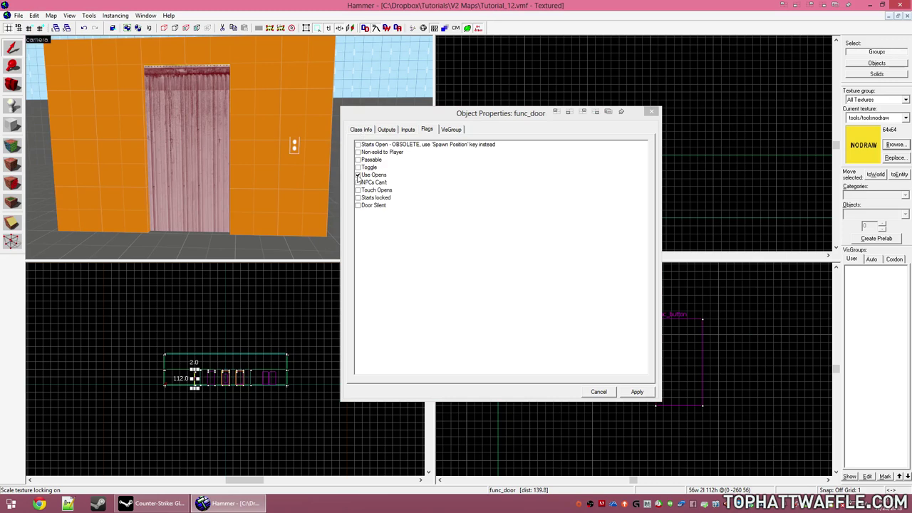
{"action": "left_click", "coordinate": [361, 129]}
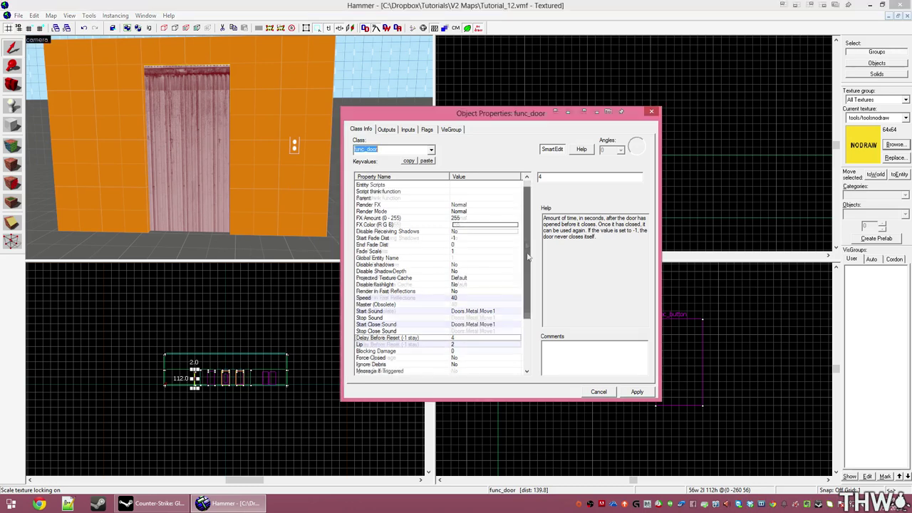
{"action": "left_click", "coordinate": [373, 186]}
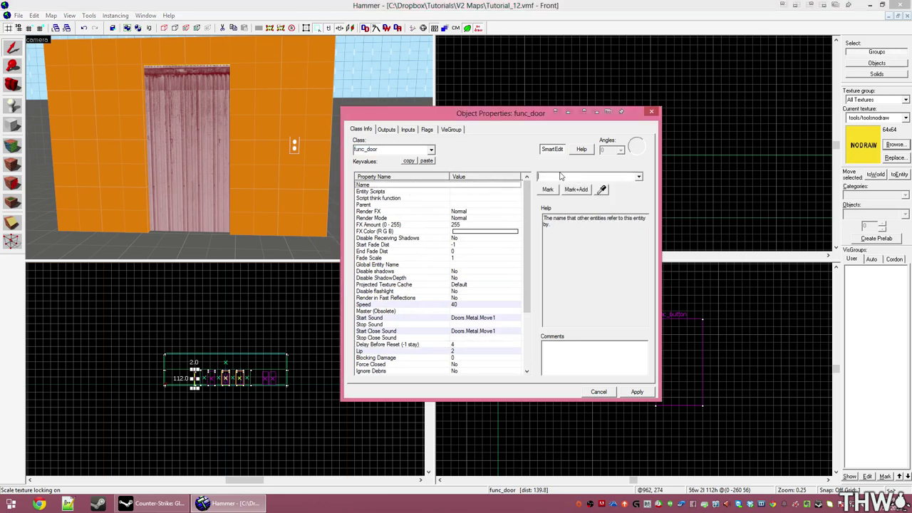
{"action": "type", "text": "Sliding_"}
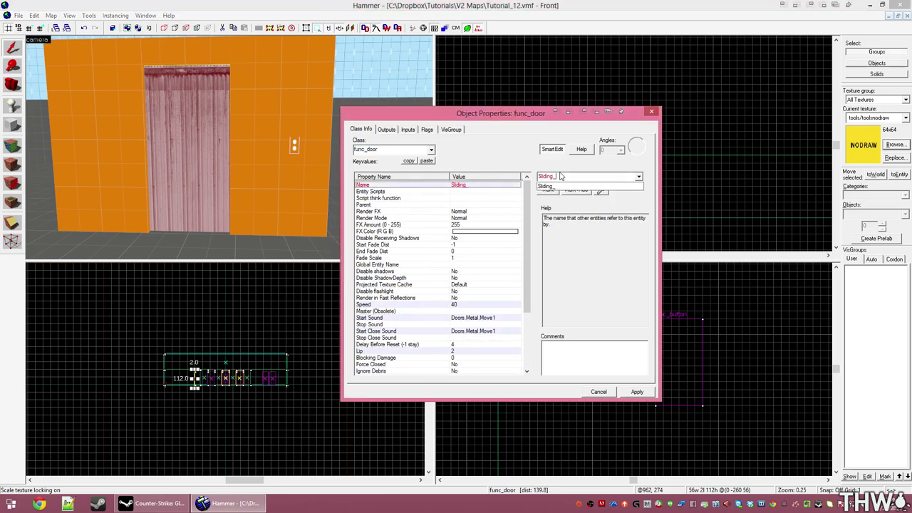
{"action": "type", "text": "door"}
{"action": "key", "text": "Return"}
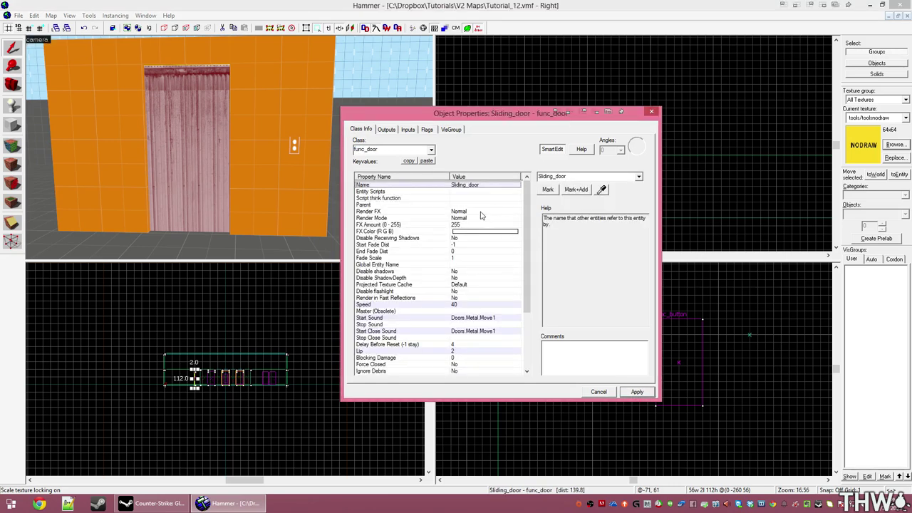
Add an output to the func_button beside the door and set its output name to OnPressed.
{"action": "left_click", "coordinate": [294, 146]}
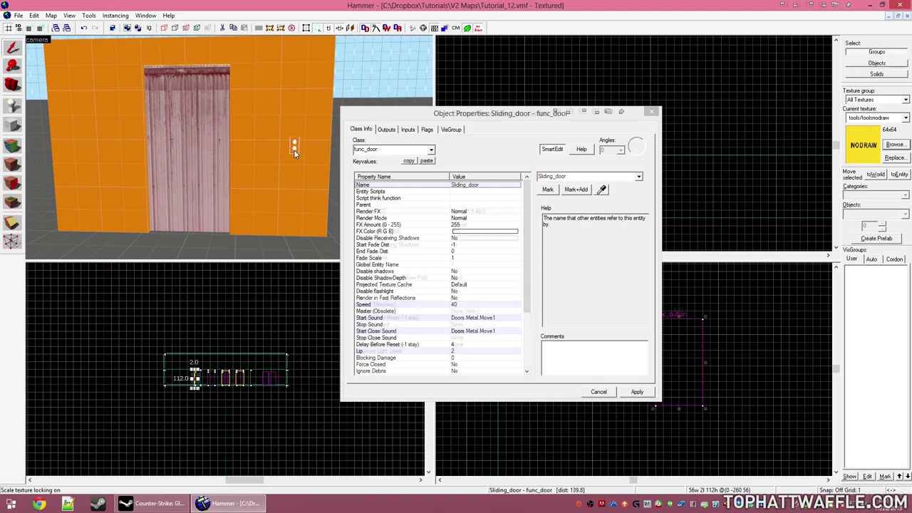
{"action": "left_click", "coordinate": [387, 130]}
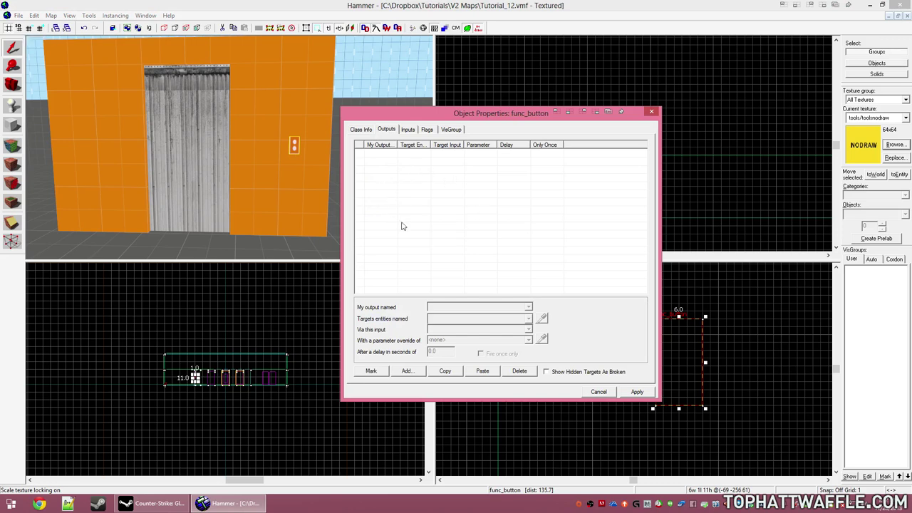
{"action": "left_click", "coordinate": [298, 141]}
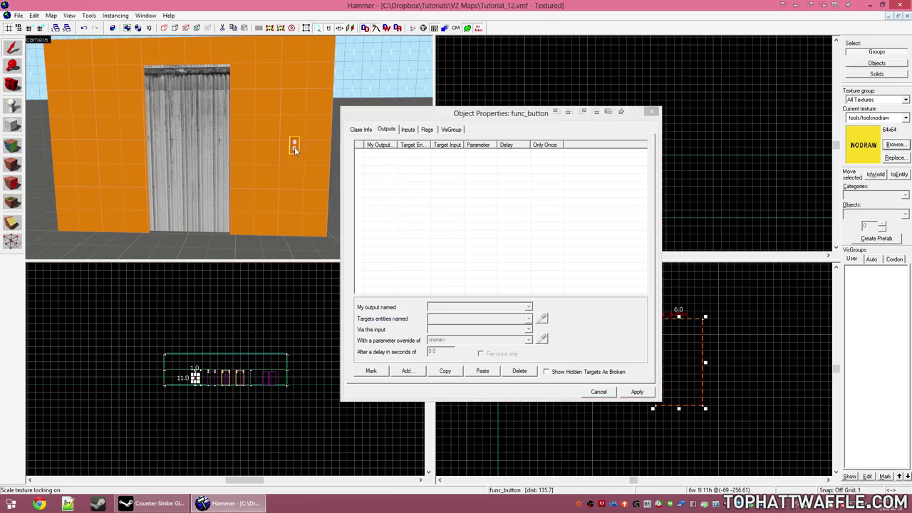
{"action": "left_click", "coordinate": [406, 371]}
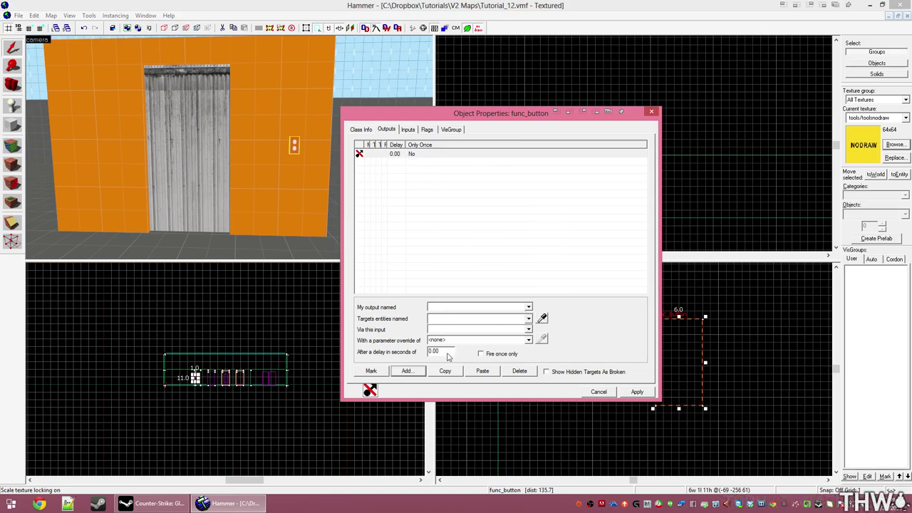
{"action": "left_click", "coordinate": [528, 308]}
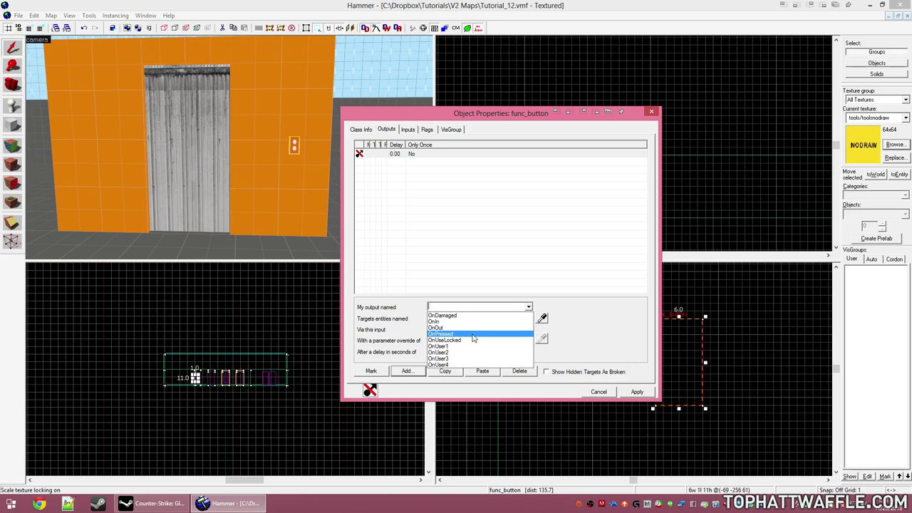
{"action": "left_click", "coordinate": [473, 334]}
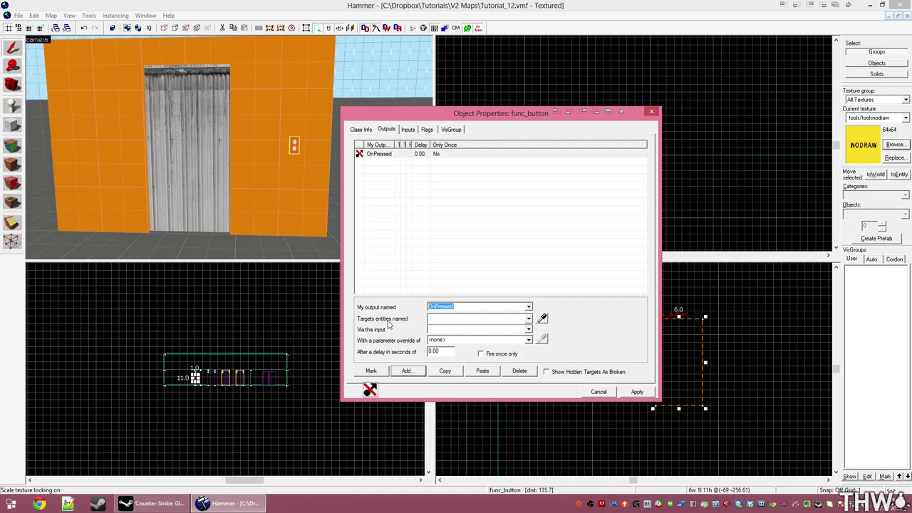
{"action": "left_click", "coordinate": [678, 333]}
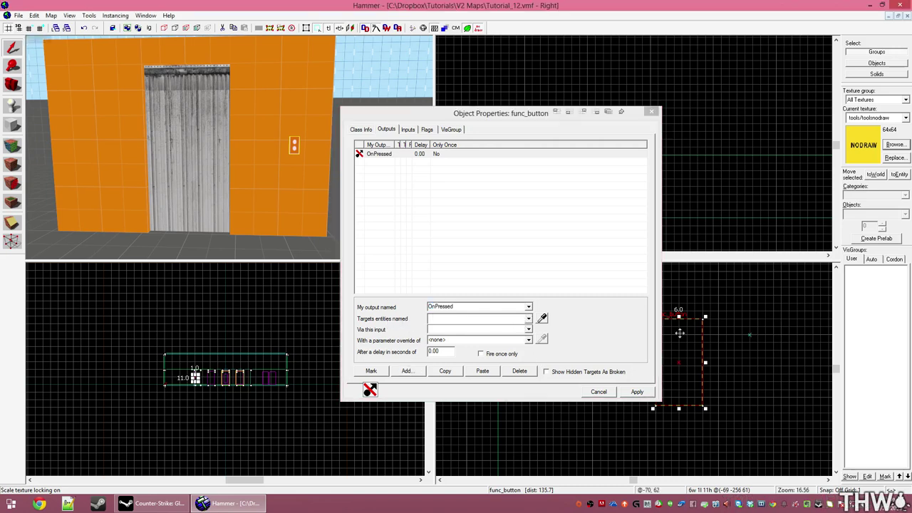
Pick the metal door in the 3D view as the OnPressed output's target entity, Sliding_door.
{"action": "left_click", "coordinate": [543, 319]}
{"action": "left_click", "coordinate": [198, 152]}
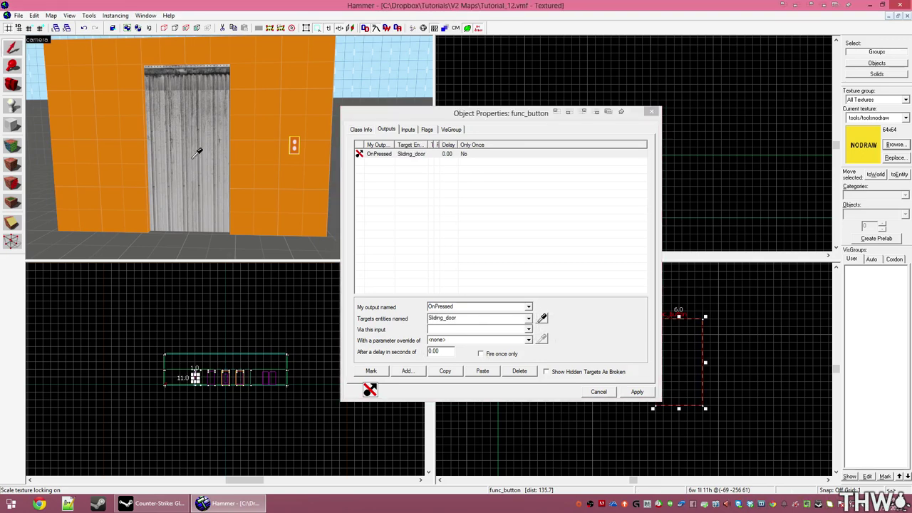
{"action": "left_click", "coordinate": [528, 318]}
{"action": "left_click", "coordinate": [453, 331]}
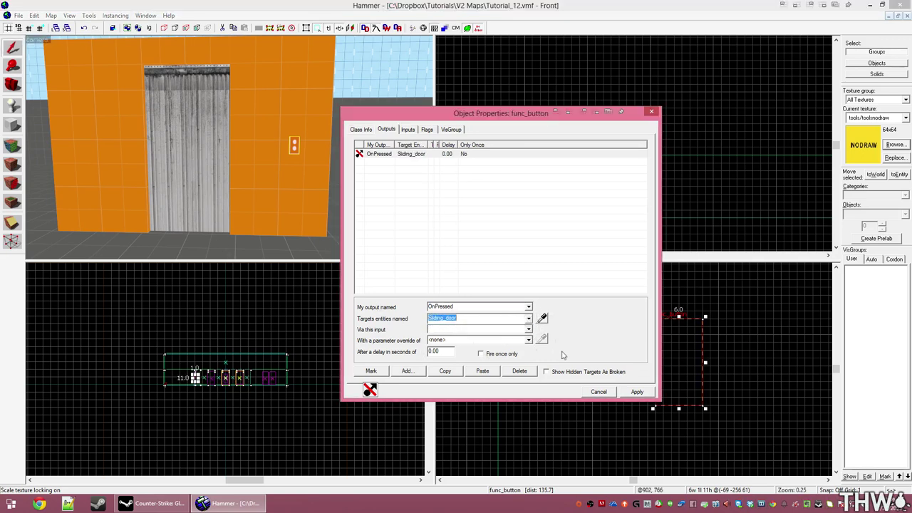
Set the OnPressed output to fire the Open input on Sliding_door.
{"action": "left_click", "coordinate": [528, 330]}
{"action": "scroll", "coordinate": [516, 357], "scroll_direction": "down", "scroll_amount": 3}
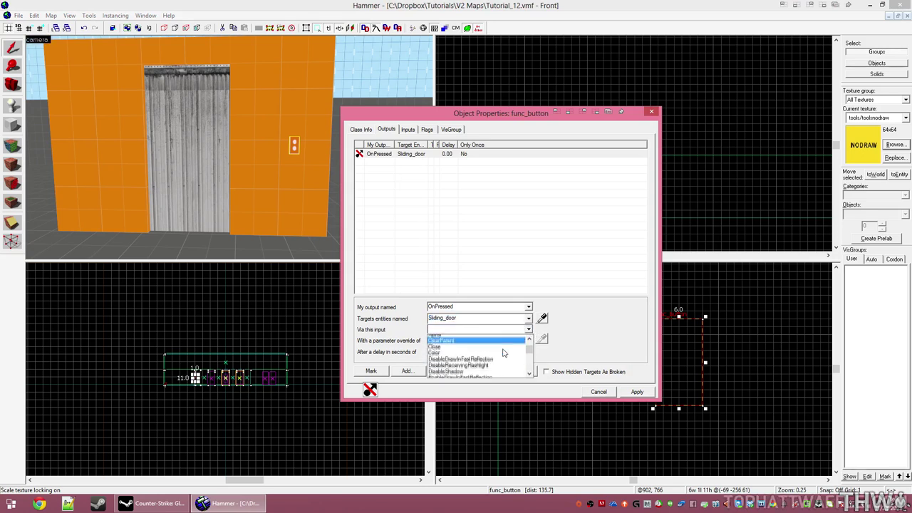
{"action": "scroll", "coordinate": [516, 357], "scroll_direction": "down", "scroll_amount": 3}
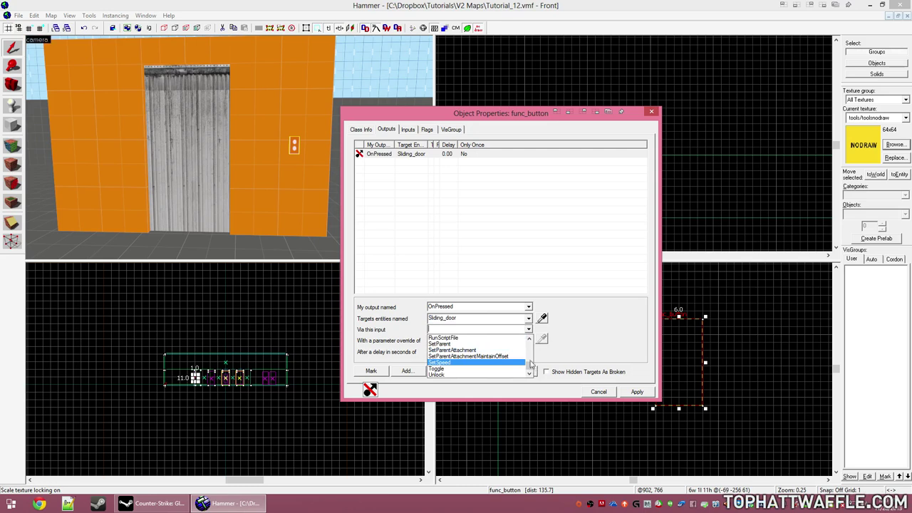
{"action": "mouse_move", "coordinate": [530, 367]}
{"action": "left_mouse_down"}
{"action": "mouse_move", "coordinate": [528, 346]}
{"action": "mouse_move", "coordinate": [533, 369]}
{"action": "left_mouse_up"}
{"action": "scroll", "coordinate": [531, 368], "scroll_direction": "up", "scroll_amount": 2}
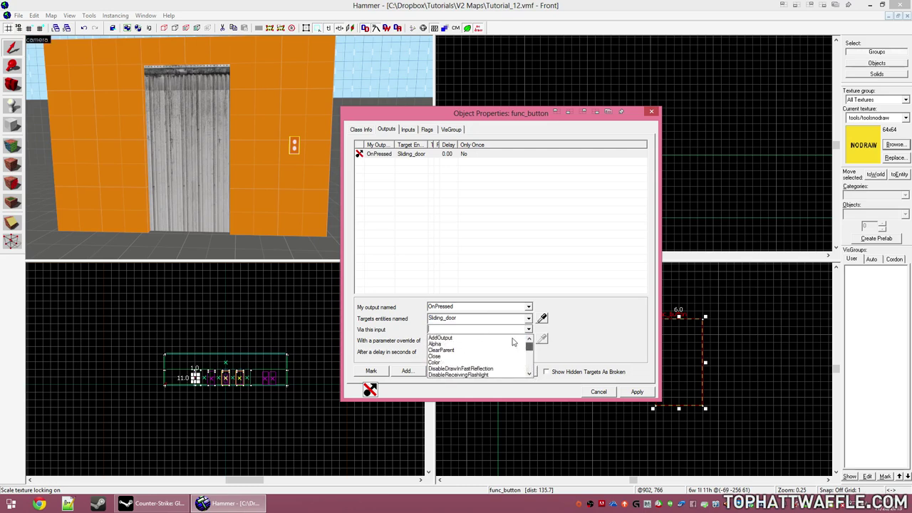
{"action": "scroll", "coordinate": [469, 365], "scroll_direction": "down", "scroll_amount": 2}
{"action": "scroll", "coordinate": [470, 355], "scroll_direction": "up", "scroll_amount": 1}
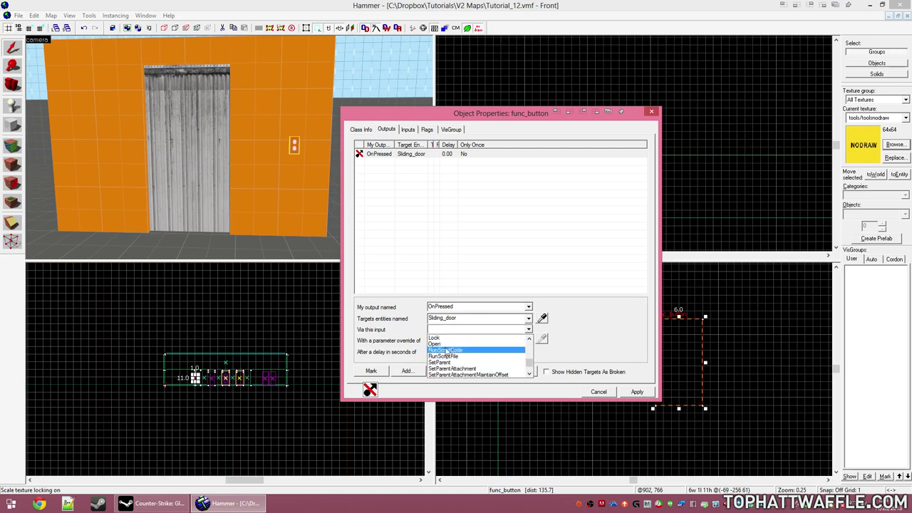
{"action": "left_click", "coordinate": [441, 344]}
{"action": "left_click", "coordinate": [181, 105]}
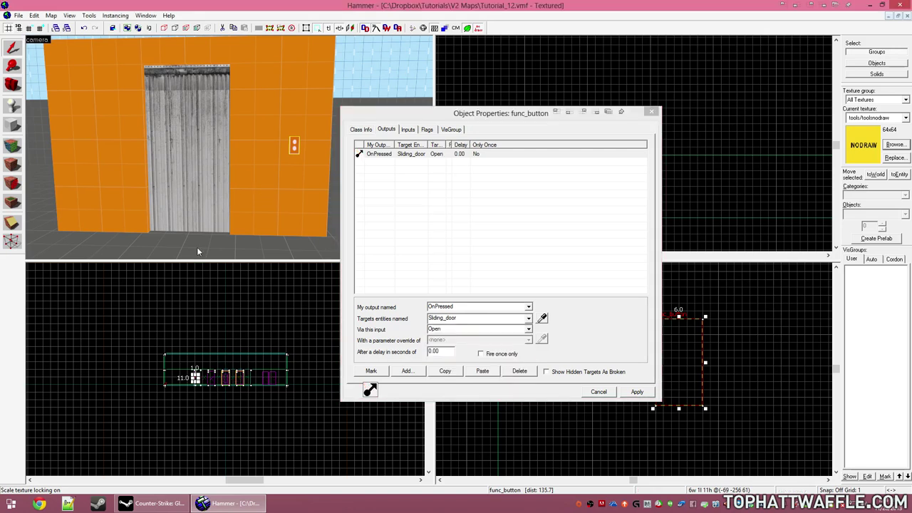
Apply the output connection, then close the func_button's properties and clear the selection.
{"action": "left_click", "coordinate": [637, 392]}
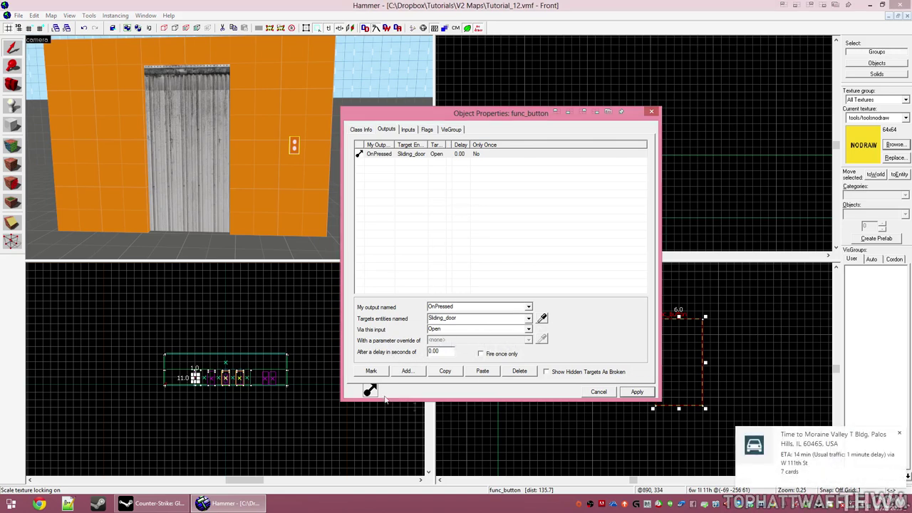
{"action": "left_click", "coordinate": [444, 355]}
{"action": "left_click", "coordinate": [417, 354]}
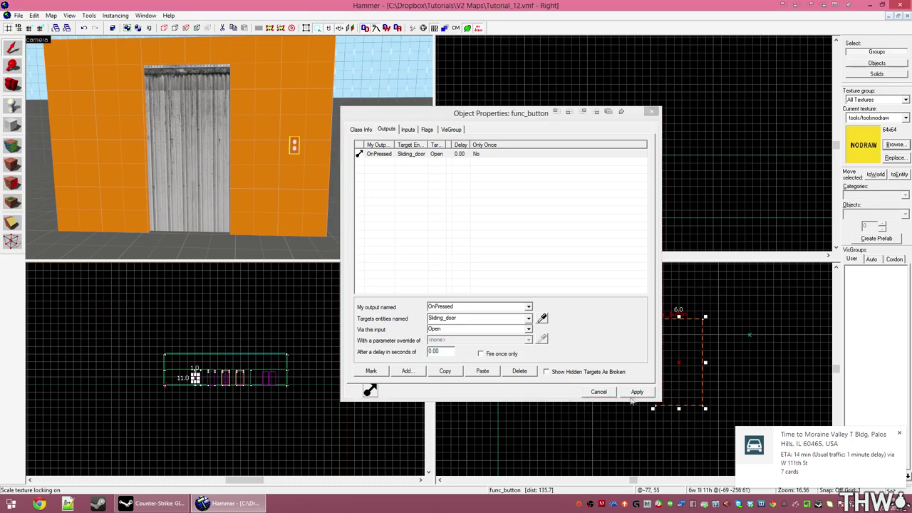
{"action": "left_click", "coordinate": [652, 112]}
{"action": "left_click", "coordinate": [670, 91]}
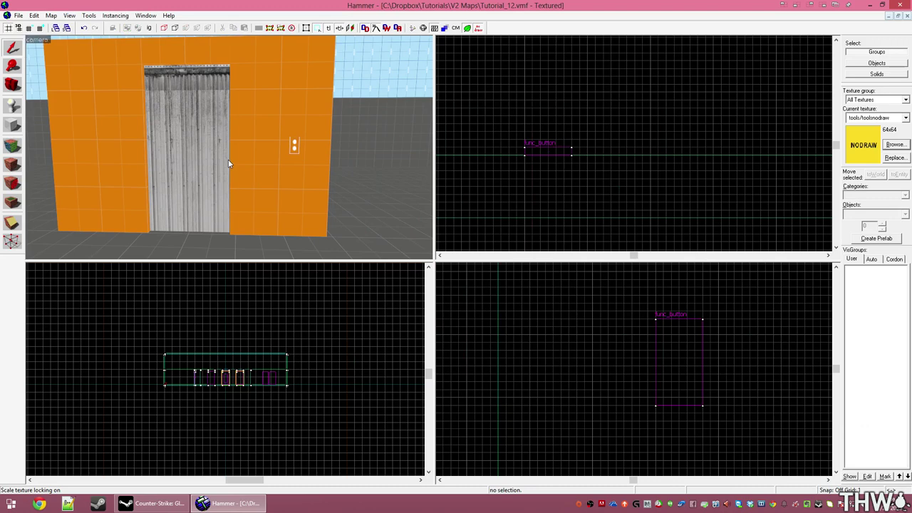
Open the entity help for the metal door's func_door and enlarge the help window.
{"action": "double_click", "coordinate": [207, 173]}
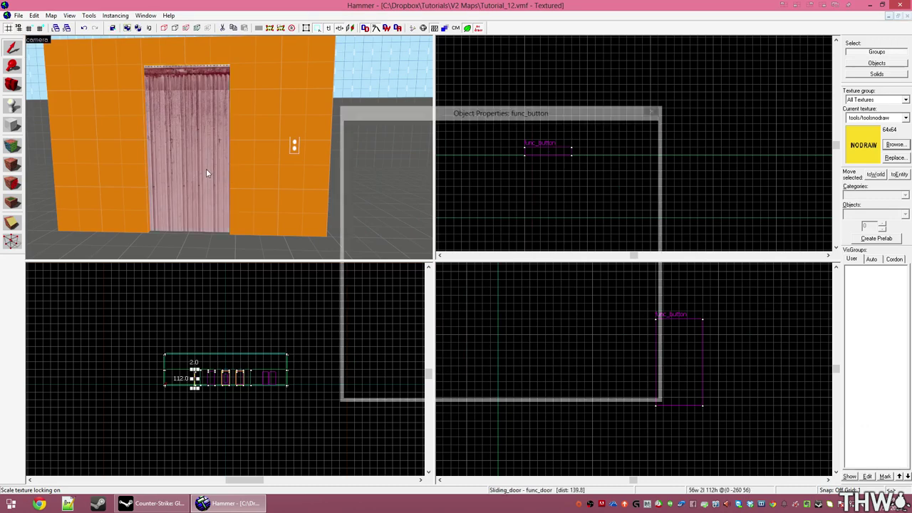
{"action": "left_click", "coordinate": [582, 149]}
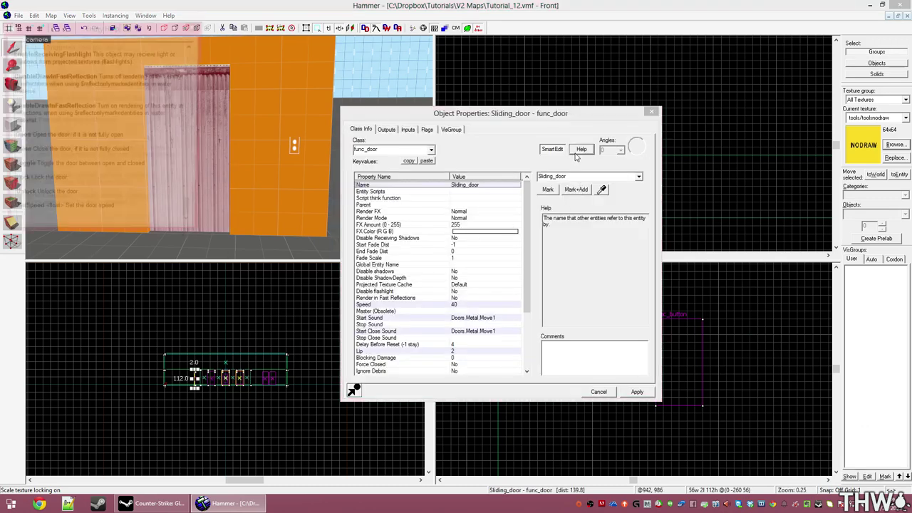
{"action": "left_click_drag", "start_coordinate": [82, 34], "coordinate": [304, 49]}
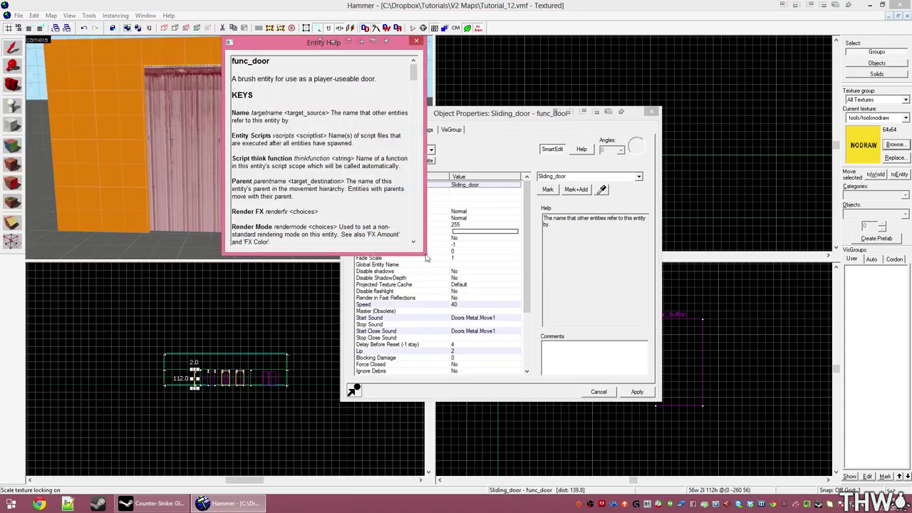
{"action": "left_click_drag", "start_coordinate": [424, 258], "coordinate": [713, 445]}
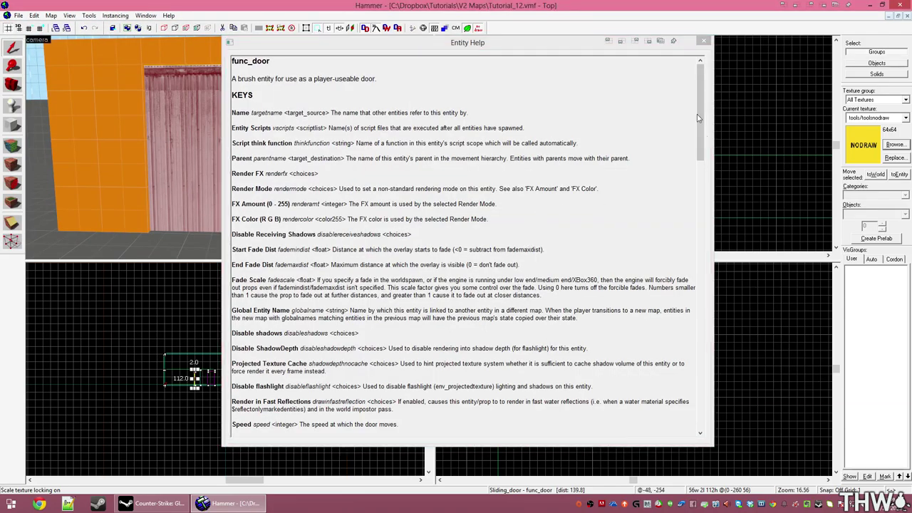
Read through the func_door inputs in the entity help, including Open, Close, Toggle and Lock, then close the help.
{"action": "scroll", "coordinate": [699, 126], "scroll_direction": "down", "scroll_amount": 1}
{"action": "left_click_drag", "start_coordinate": [699, 126], "coordinate": [651, 276]}
{"action": "left_click", "coordinate": [190, 191]}
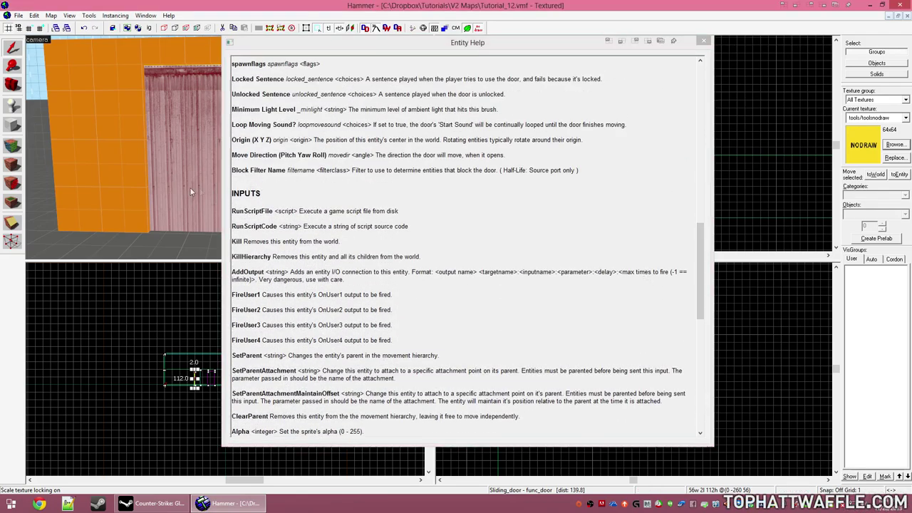
{"action": "scroll", "coordinate": [290, 210], "scroll_direction": "down", "scroll_amount": 1}
{"action": "scroll", "coordinate": [192, 188], "scroll_direction": "up", "scroll_amount": 2}
{"action": "left_click", "coordinate": [401, 226]}
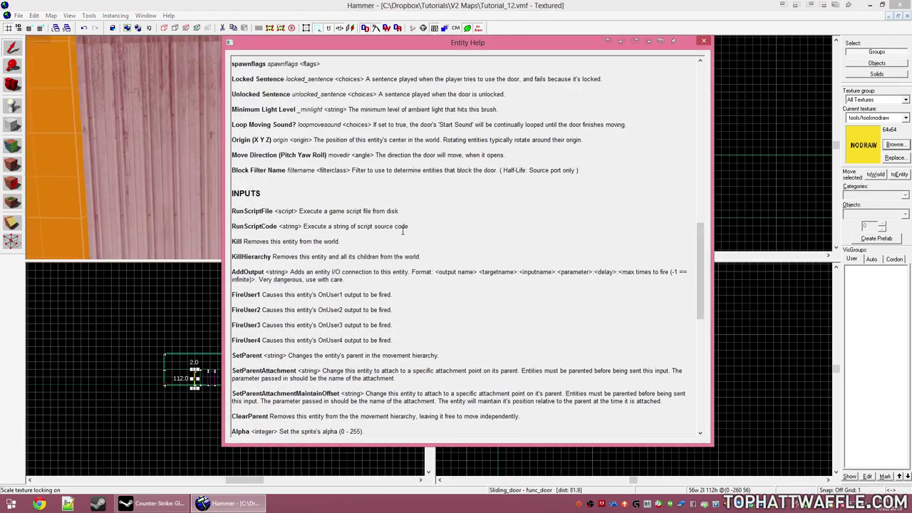
{"action": "scroll", "coordinate": [385, 242], "scroll_direction": "down", "scroll_amount": 1}
{"action": "scroll", "coordinate": [371, 264], "scroll_direction": "down", "scroll_amount": 4}
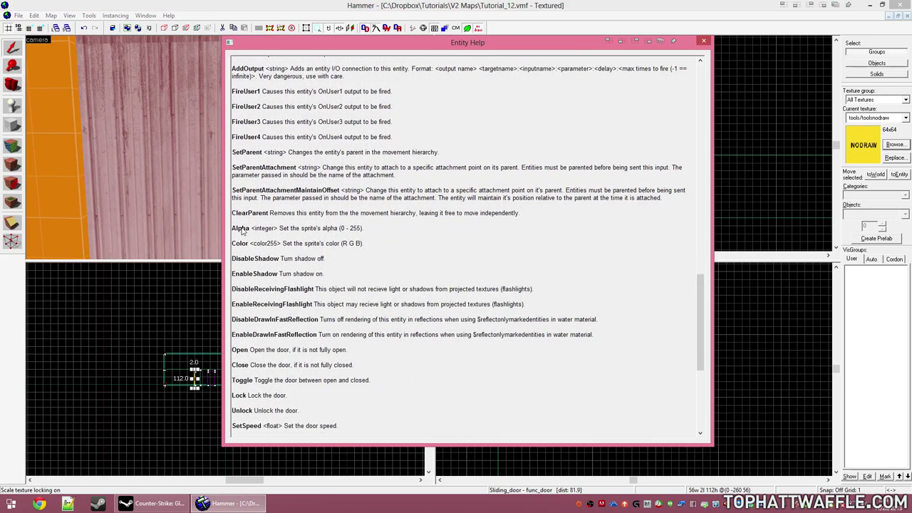
{"action": "left_click_drag", "start_coordinate": [241, 243], "coordinate": [288, 242]}
{"action": "left_click", "coordinate": [247, 236]}
{"action": "scroll", "coordinate": [258, 286], "scroll_direction": "down", "scroll_amount": 2}
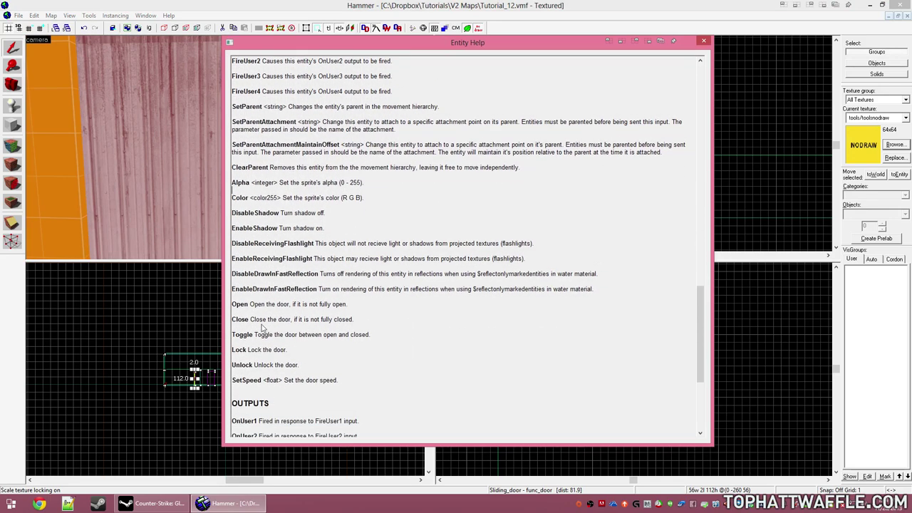
{"action": "left_click_drag", "start_coordinate": [268, 305], "coordinate": [308, 306]}
{"action": "left_click_drag", "start_coordinate": [359, 318], "coordinate": [263, 319]}
{"action": "left_click", "coordinate": [382, 350]}
{"action": "scroll", "coordinate": [396, 352], "scroll_direction": "down", "scroll_amount": 4}
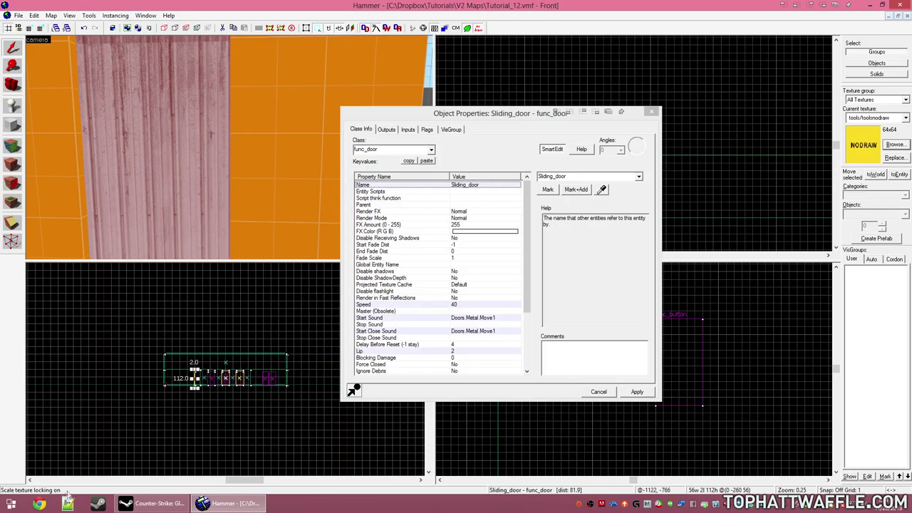
Open the Valve Developer Community wiki in the browser and search it for func_door.
{"action": "key", "text": "F1"}
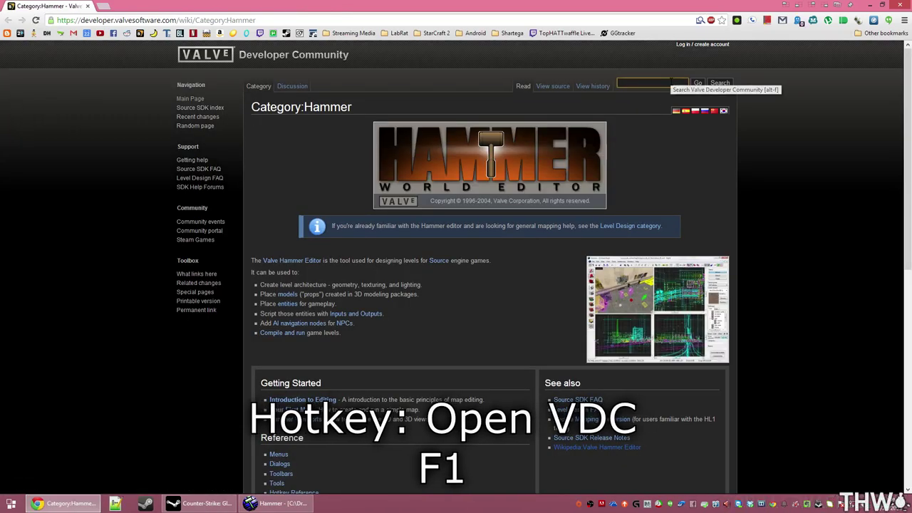
{"action": "type", "text": "func_di"}
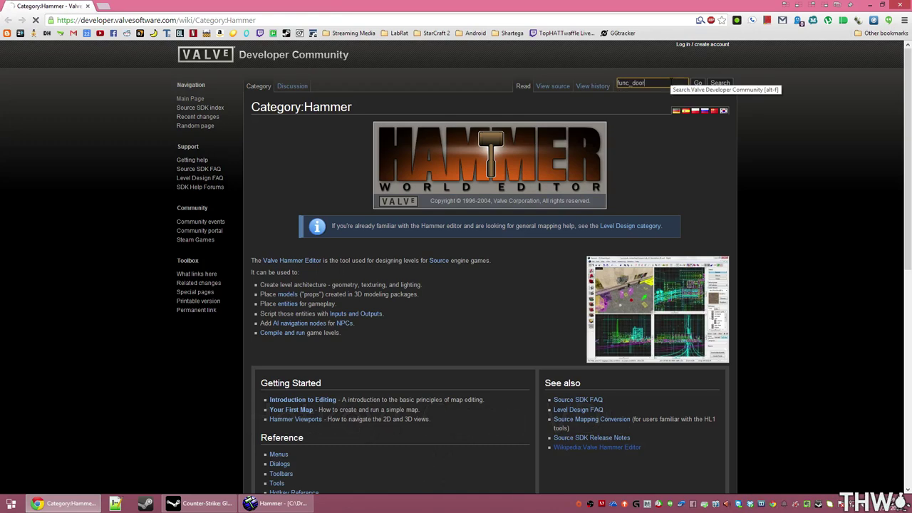
{"action": "type", "text": "or"}
{"action": "key", "text": "Return"}
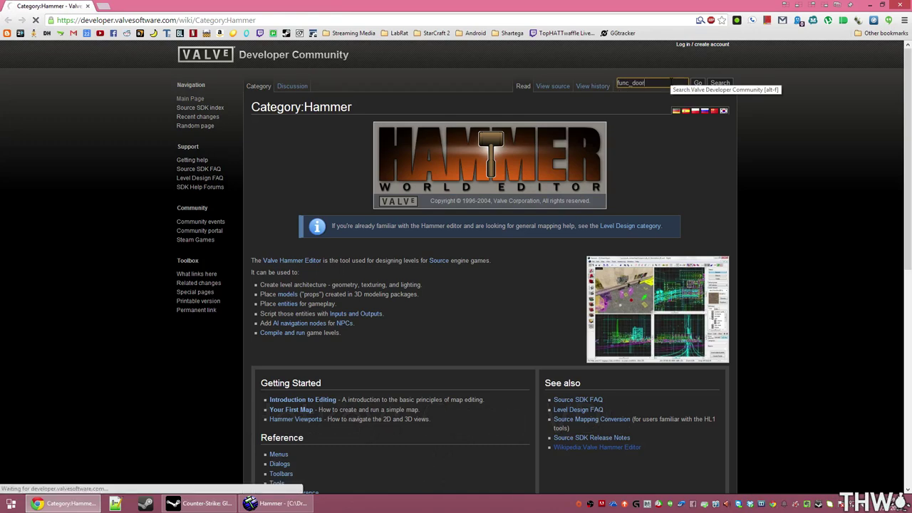
Look through the func_door wiki page's keyvalues, flags and inputs, then close the browser and return to Hammer.
{"action": "scroll", "coordinate": [633, 181], "scroll_direction": "down", "scroll_amount": 15}
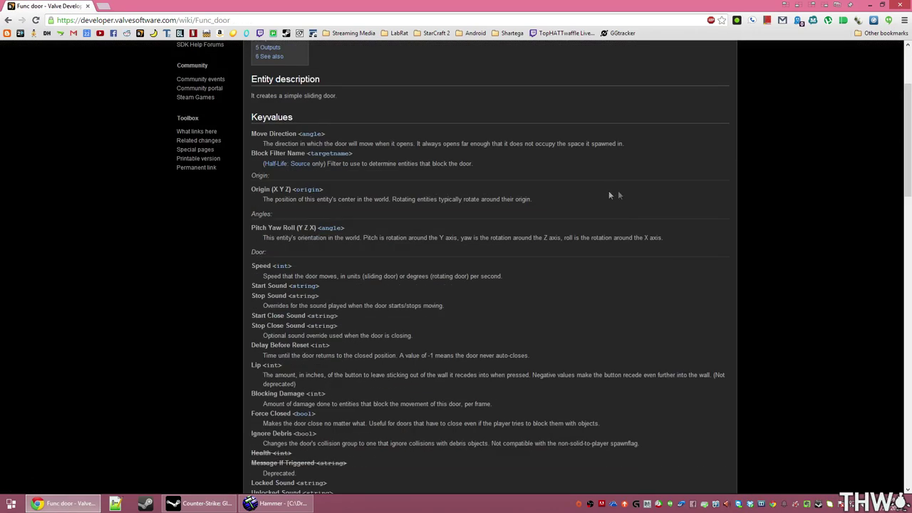
{"action": "scroll", "coordinate": [787, 300], "scroll_direction": "down", "scroll_amount": 15}
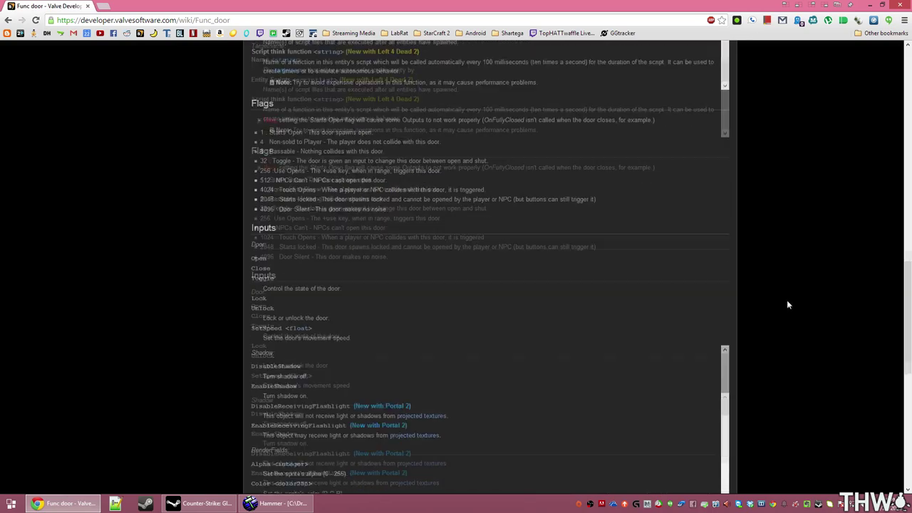
{"action": "scroll", "coordinate": [793, 315], "scroll_direction": "up", "scroll_amount": 5}
{"action": "scroll", "coordinate": [786, 323], "scroll_direction": "up", "scroll_amount": 20}
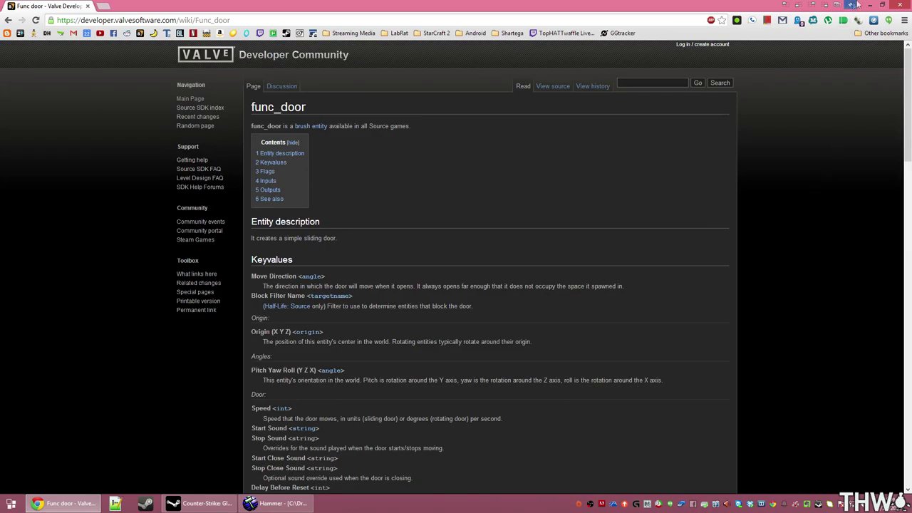
{"action": "left_click", "coordinate": [900, 5]}
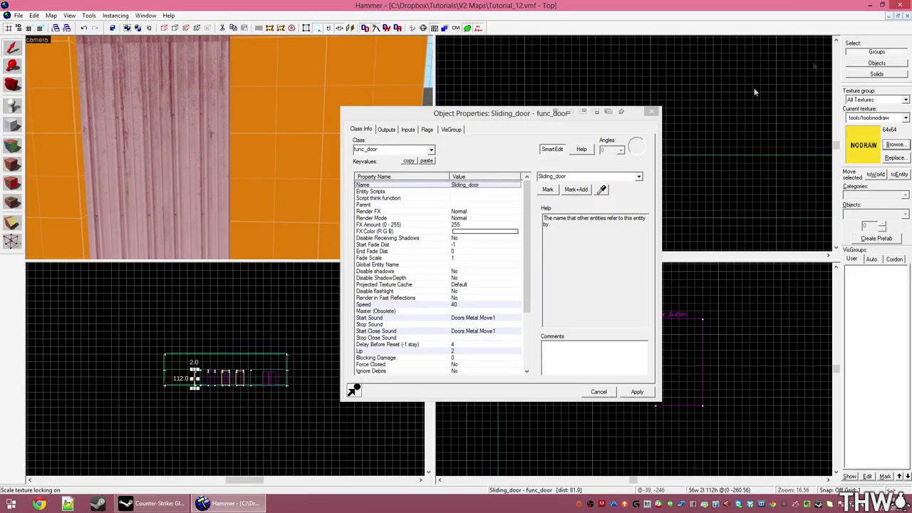
Close the sliding door's properties, select the func_button beside it for a check, and clear the selection.
{"action": "left_click", "coordinate": [530, 114]}
{"action": "left_click_drag", "start_coordinate": [530, 114], "coordinate": [514, 90]}
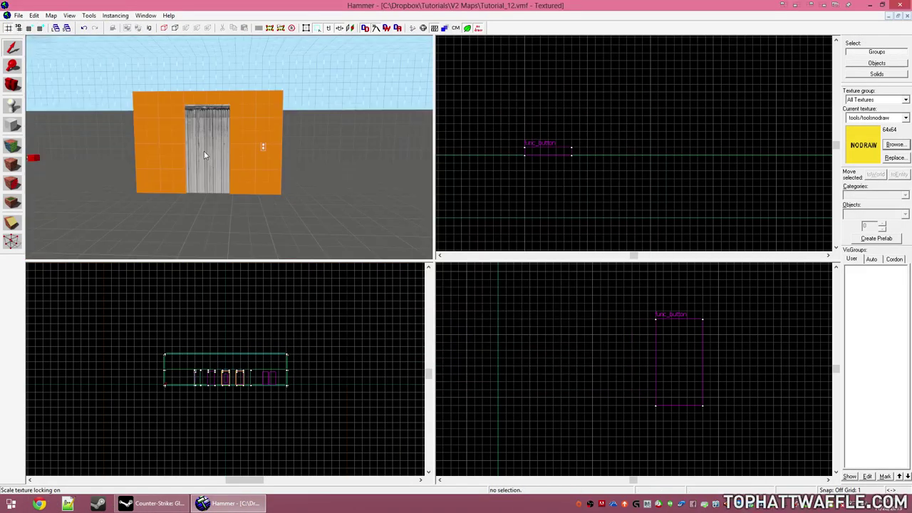
{"action": "left_click", "coordinate": [263, 145]}
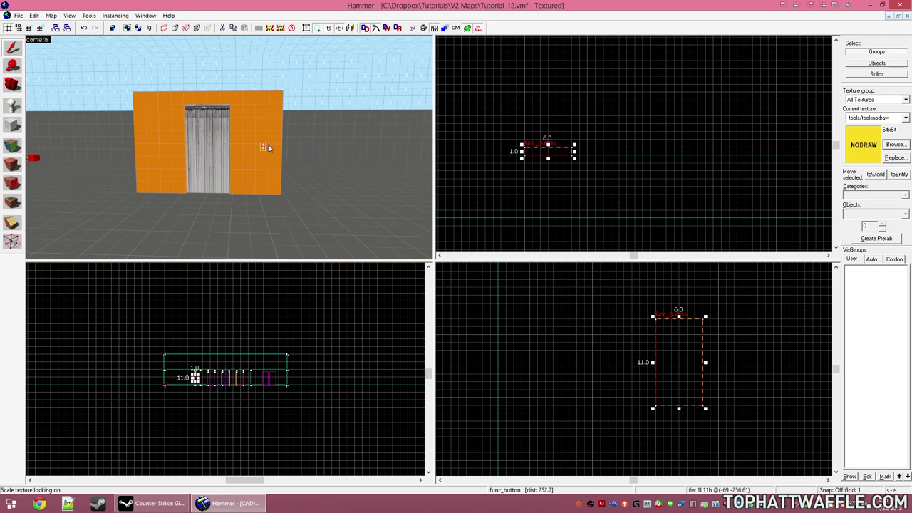
{"action": "left_click", "coordinate": [603, 121]}
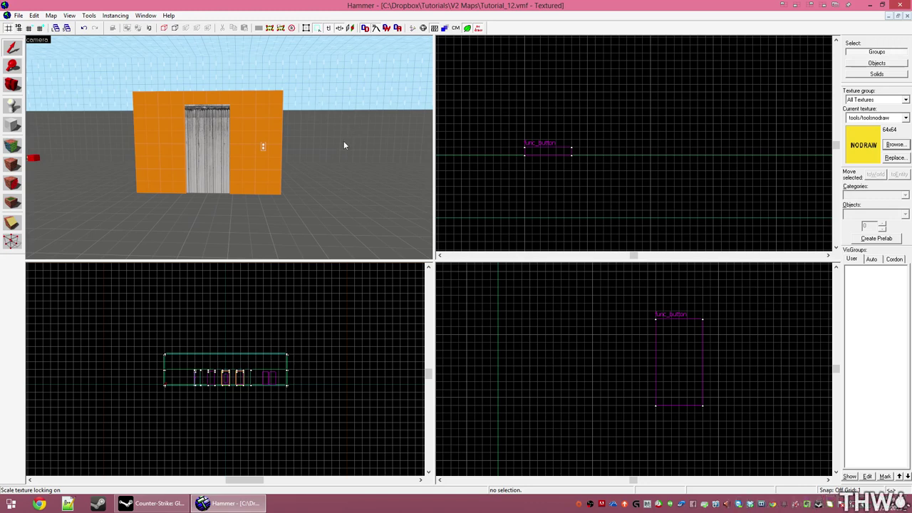
Filter the texture browser for "trigger" and make tools/toolstrigger the current texture.
{"action": "left_click", "coordinate": [895, 144]}
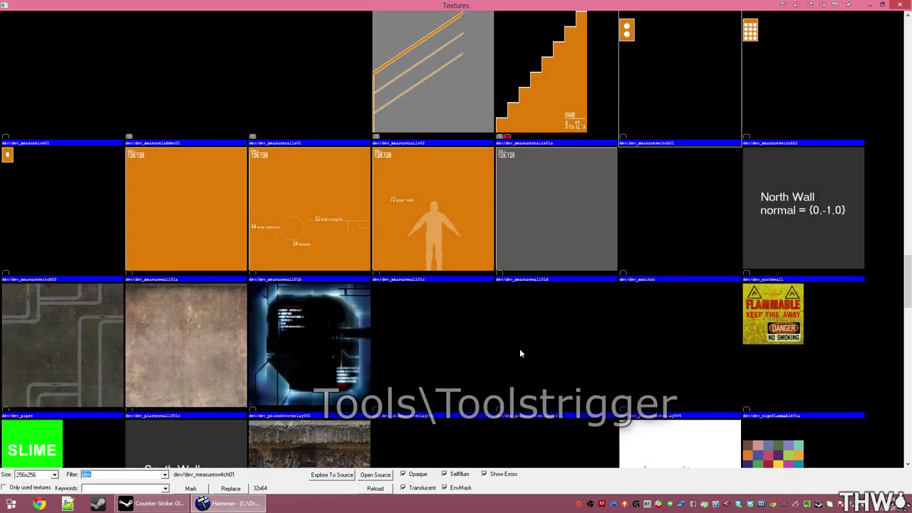
{"action": "type", "text": "trigger"}
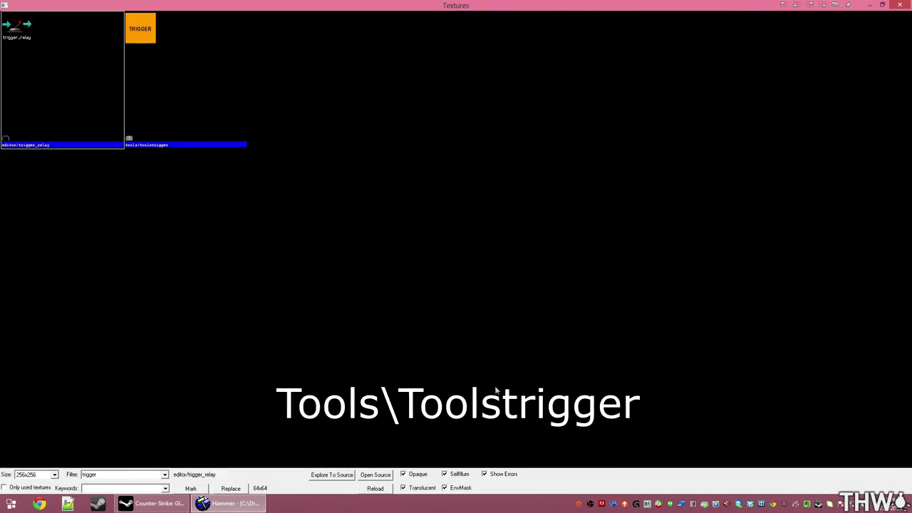
{"action": "double_click", "coordinate": [203, 118]}
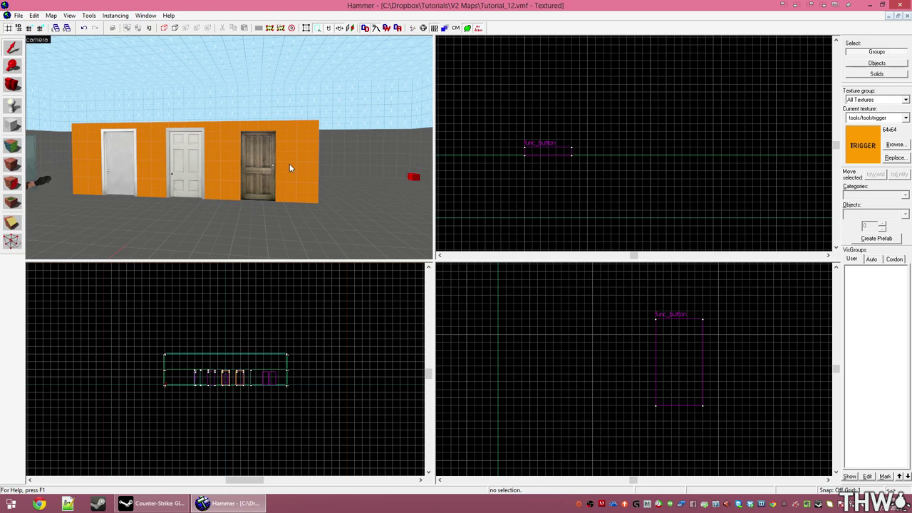
Select the orange wall brush beside the plain white metal door and centre the 2D views on it.
{"action": "left_click", "coordinate": [194, 146]}
{"action": "key", "text": "w"}
{"action": "key", "text": "a"}
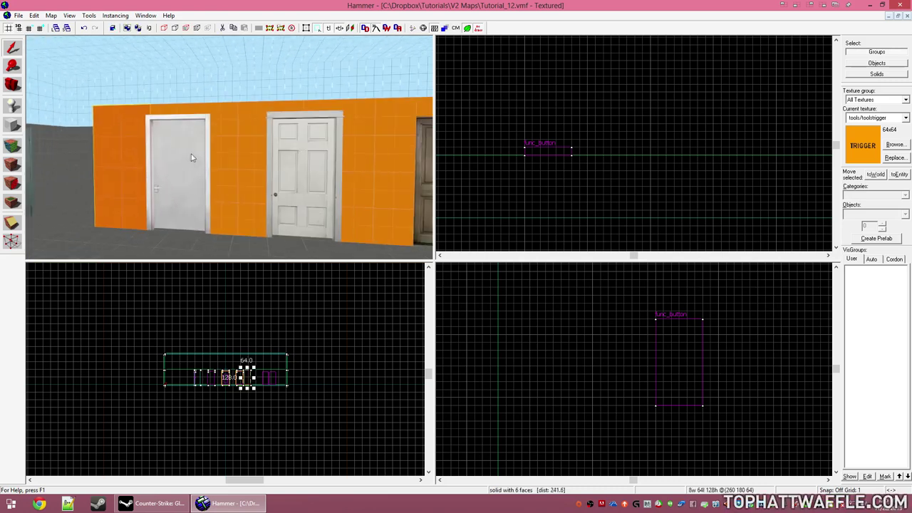
{"action": "key", "text": "s"}
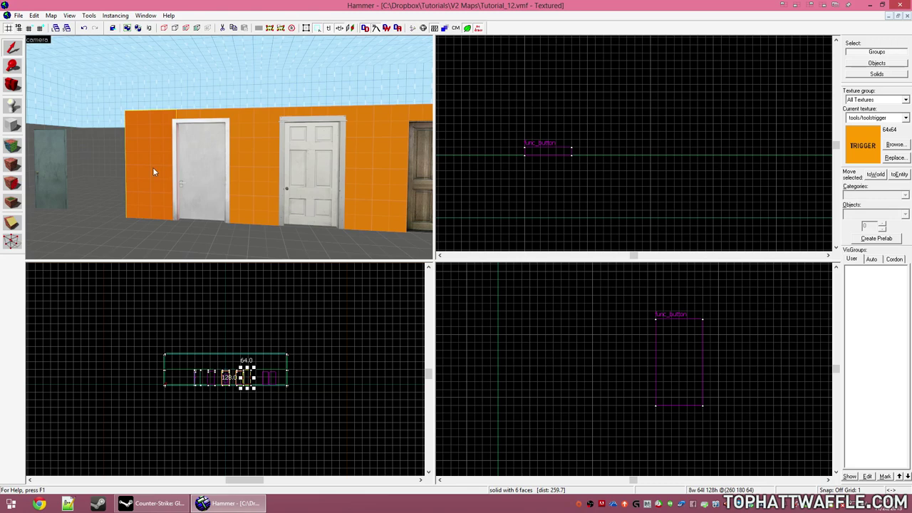
{"action": "key", "text": "ctrl+e"}
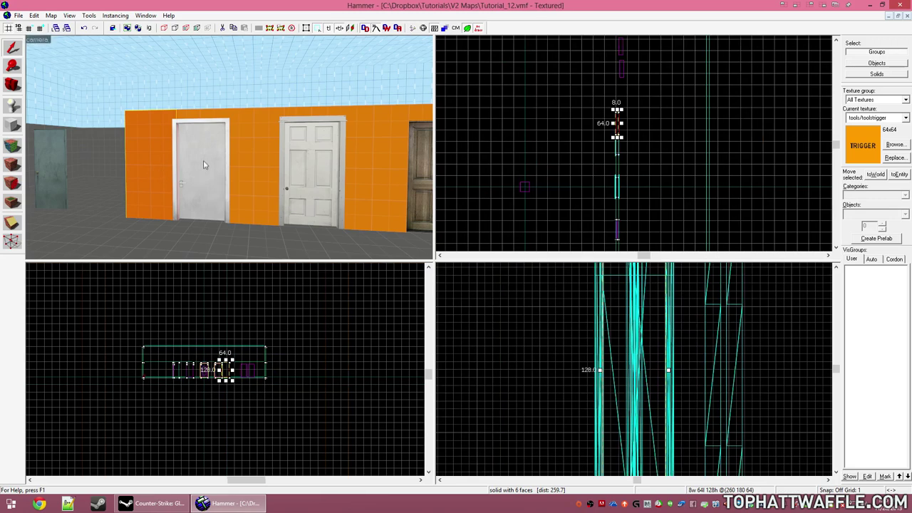
Open the properties of the plain white prop_door_rotating and check its Delay Before Close setting.
{"action": "left_click", "coordinate": [203, 167]}
{"action": "key", "text": "alt+Return"}
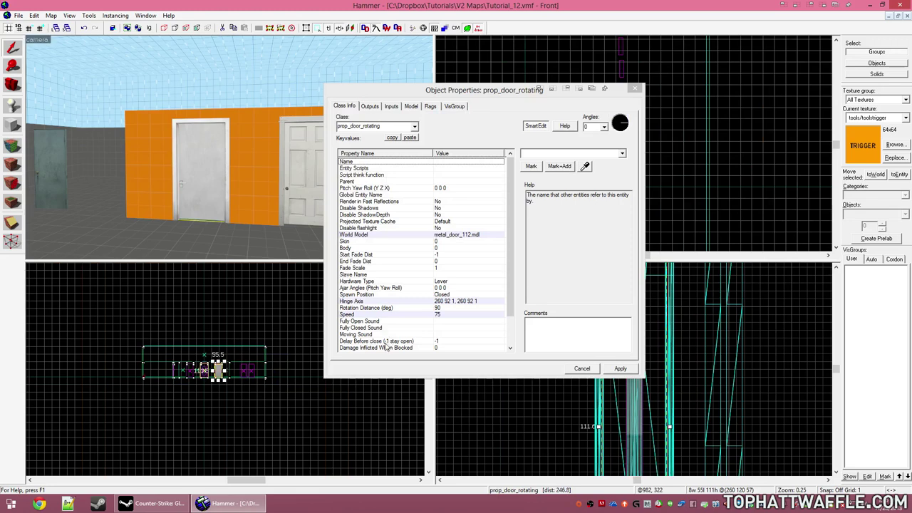
{"action": "left_click", "coordinate": [385, 342]}
{"action": "left_click_drag", "start_coordinate": [539, 154], "coordinate": [479, 162]}
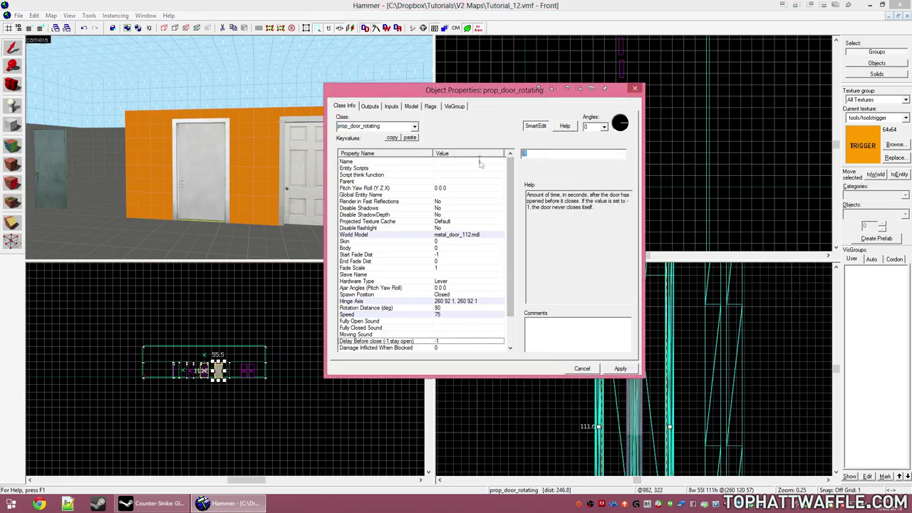
{"action": "left_click_drag", "start_coordinate": [555, 155], "coordinate": [483, 156]}
{"action": "left_click_drag", "start_coordinate": [512, 183], "coordinate": [508, 165]}
Name the plain white metal door Location_door and apply the properties.
{"action": "left_click", "coordinate": [444, 161]}
{"action": "left_click", "coordinate": [566, 157]}
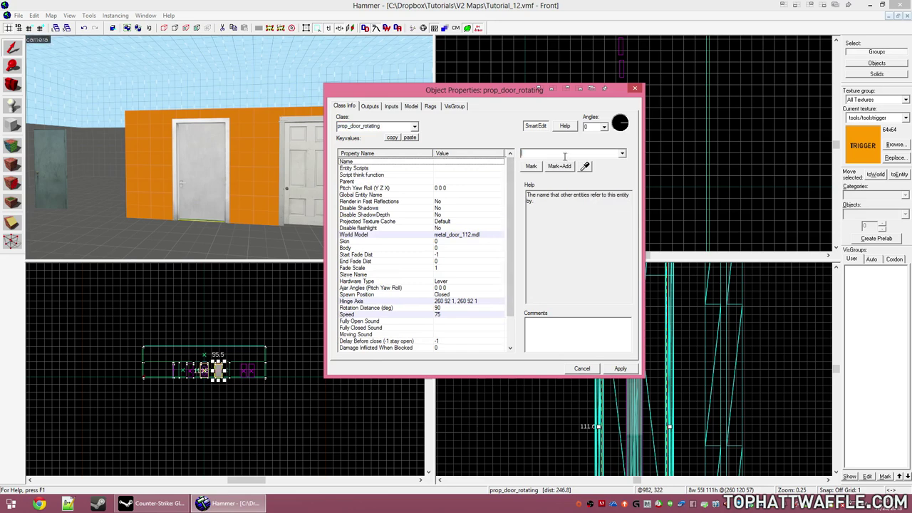
{"action": "type", "text": "Location_door"}
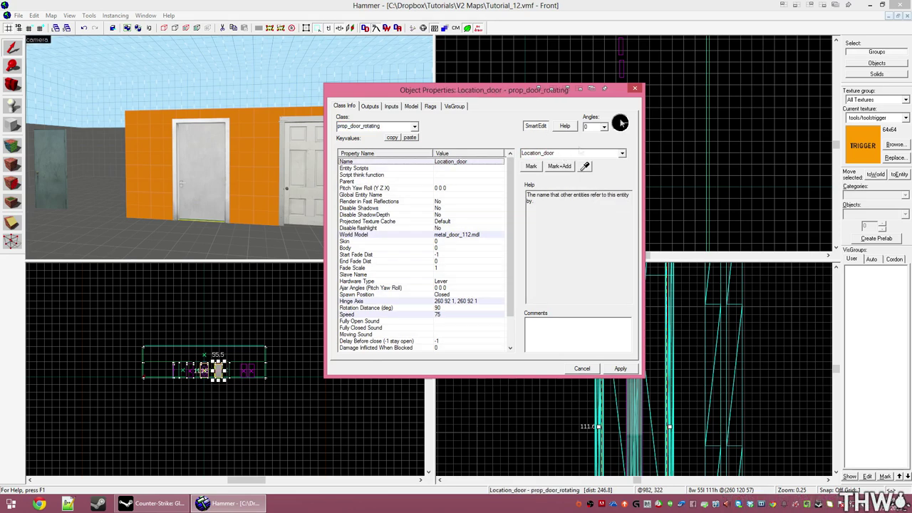
{"action": "left_click", "coordinate": [601, 400]}
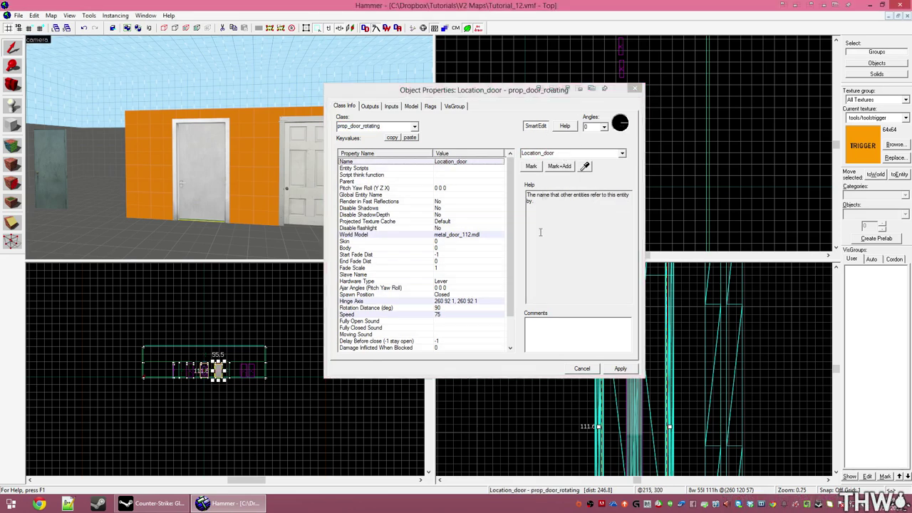
{"action": "left_click", "coordinate": [621, 368]}
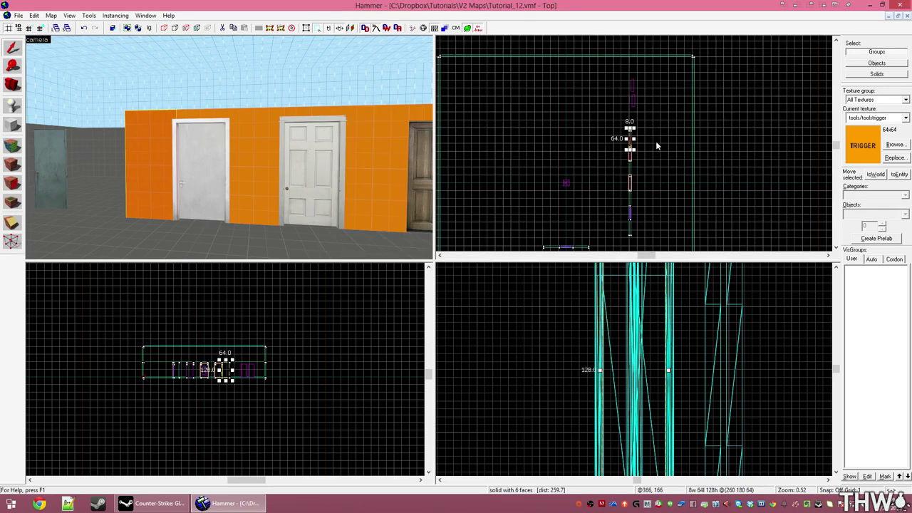
Create a toolstrigger block brush about 304 by 192 by 128 units enclosing both sides of the plain white metal door.
{"action": "scroll", "coordinate": [622, 148], "scroll_direction": "up", "scroll_amount": 10}
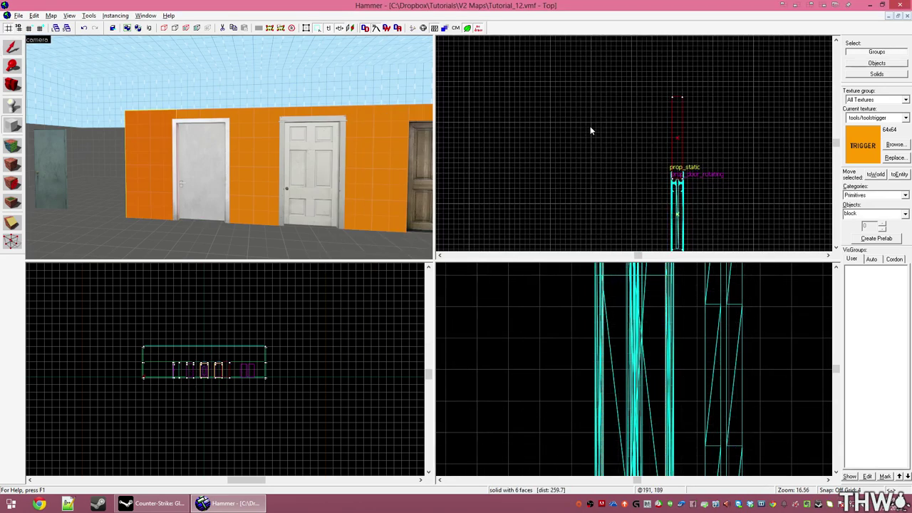
{"action": "left_click_drag", "start_coordinate": [497, 74], "coordinate": [725, 178]}
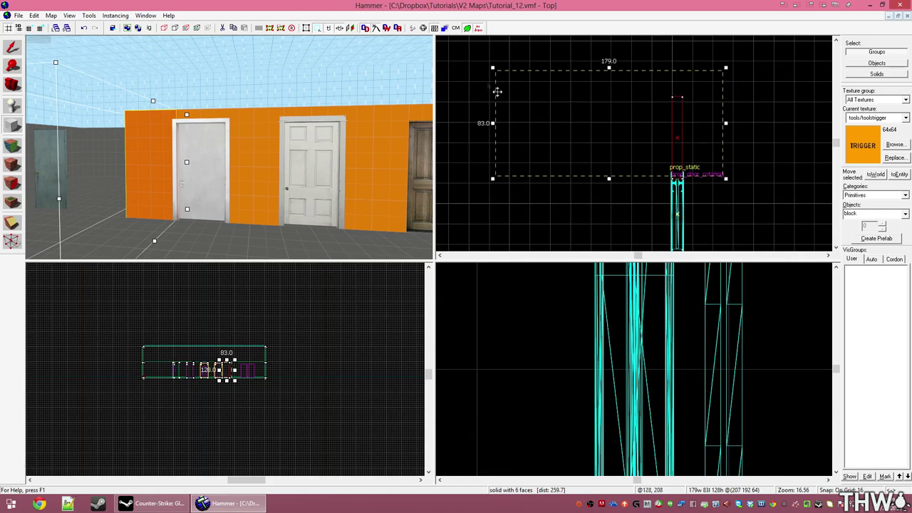
{"action": "left_click_drag", "start_coordinate": [493, 67], "coordinate": [486, 59]}
{"action": "scroll", "coordinate": [736, 180], "scroll_direction": "down", "scroll_amount": 3}
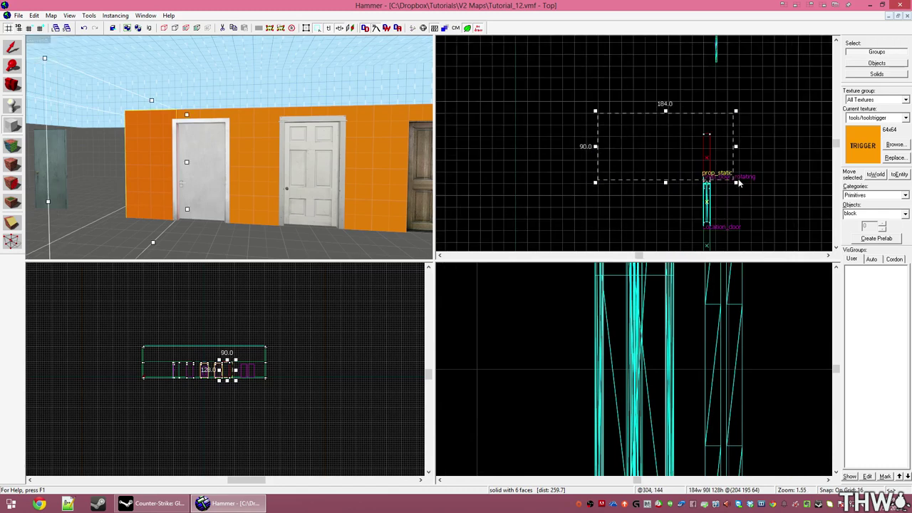
{"action": "mouse_move", "coordinate": [737, 182]}
{"action": "left_mouse_down"}
{"action": "mouse_move", "coordinate": [737, 163]}
{"action": "mouse_move", "coordinate": [768, 187]}
{"action": "mouse_move", "coordinate": [722, 180]}
{"action": "mouse_move", "coordinate": [745, 183]}
{"action": "left_mouse_up"}
{"action": "scroll", "coordinate": [737, 163], "scroll_direction": "down", "scroll_amount": 6}
{"action": "scroll", "coordinate": [769, 188], "scroll_direction": "up", "scroll_amount": 7}
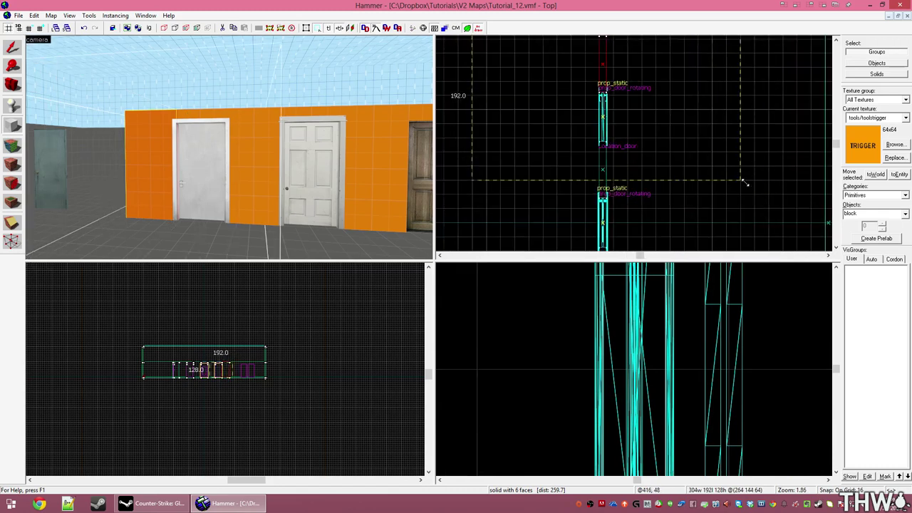
{"action": "key", "text": "Return"}
Examine the trigger brush in the 3D view from several sides to check how it surrounds the door.
{"action": "key", "text": "shift+s"}
{"action": "key", "text": "z"}
{"action": "key", "text": "s"}
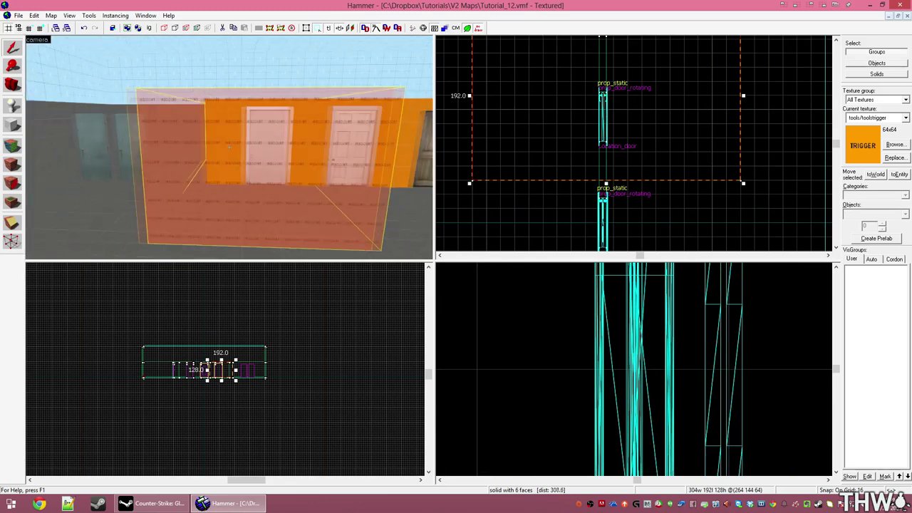
{"action": "key", "text": "w"}
{"action": "key", "text": "s"}
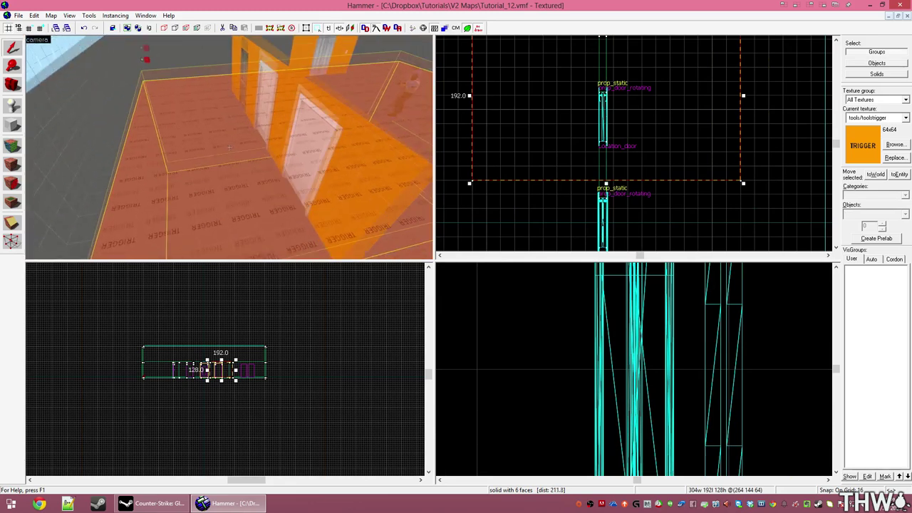
{"action": "key", "text": "d"}
{"action": "key", "text": "s"}
{"action": "key", "text": "z"}
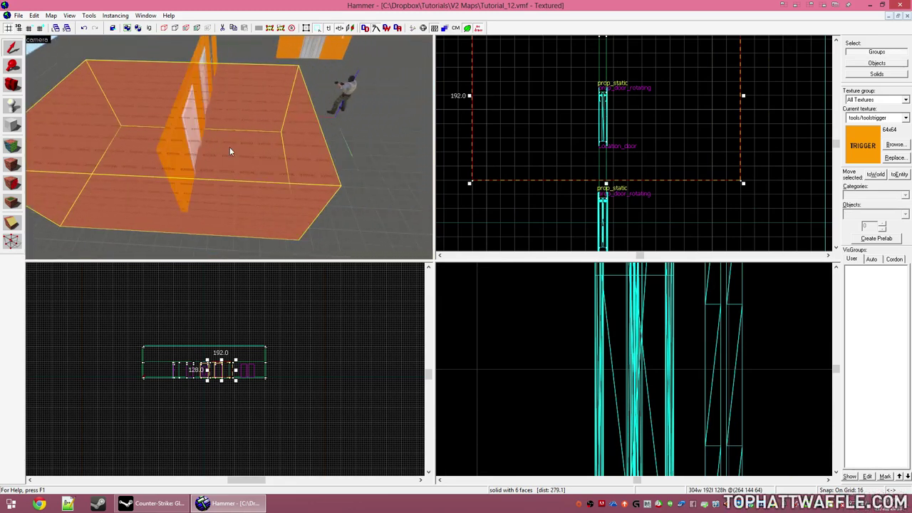
{"action": "key", "text": "z"}
{"action": "key", "text": "d"}
{"action": "key", "text": "w"}
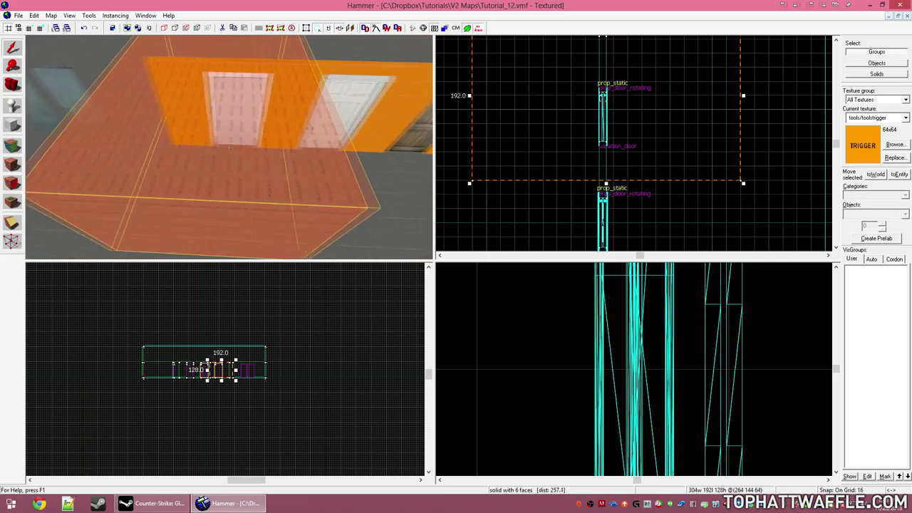
Tie the trigger brush to an entity and set its class to trigger_multiple.
{"action": "key", "text": "z"}
{"action": "key", "text": "alt+Return"}
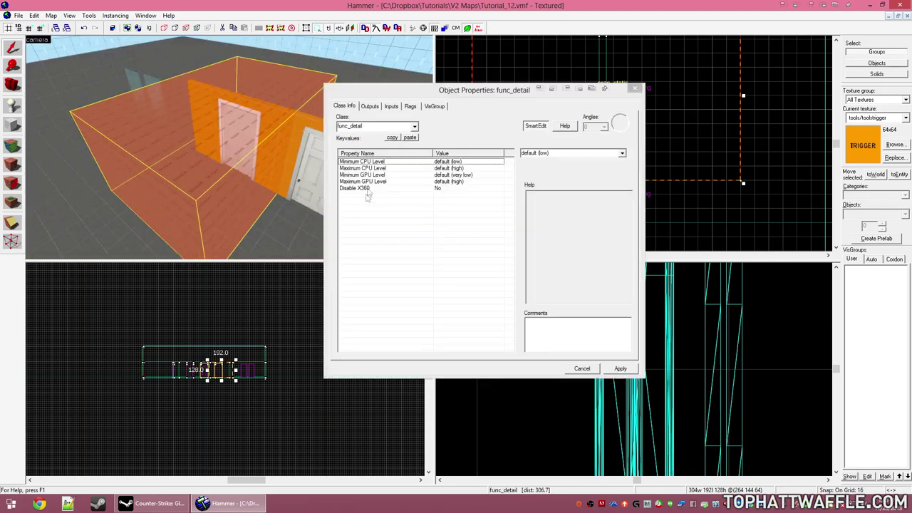
{"action": "left_click", "coordinate": [380, 127]}
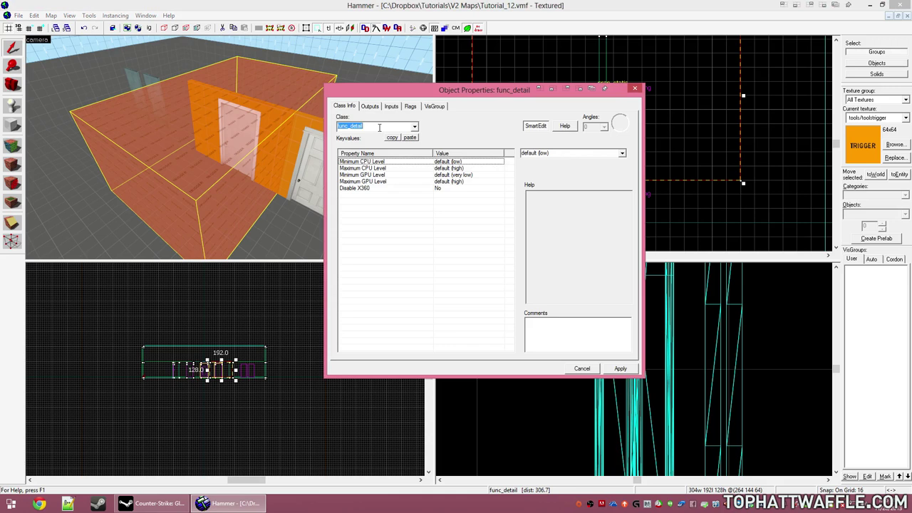
{"action": "type", "text": "tri"}
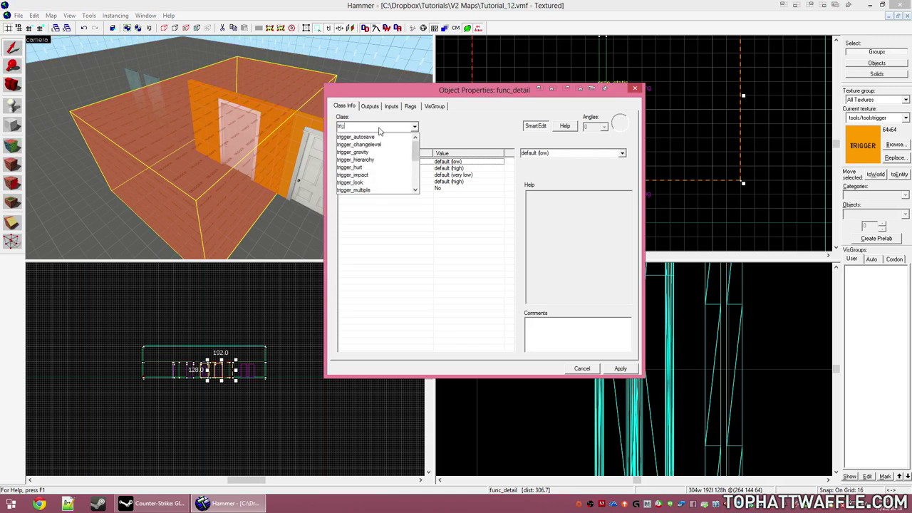
{"action": "type", "text": "gger_multiple"}
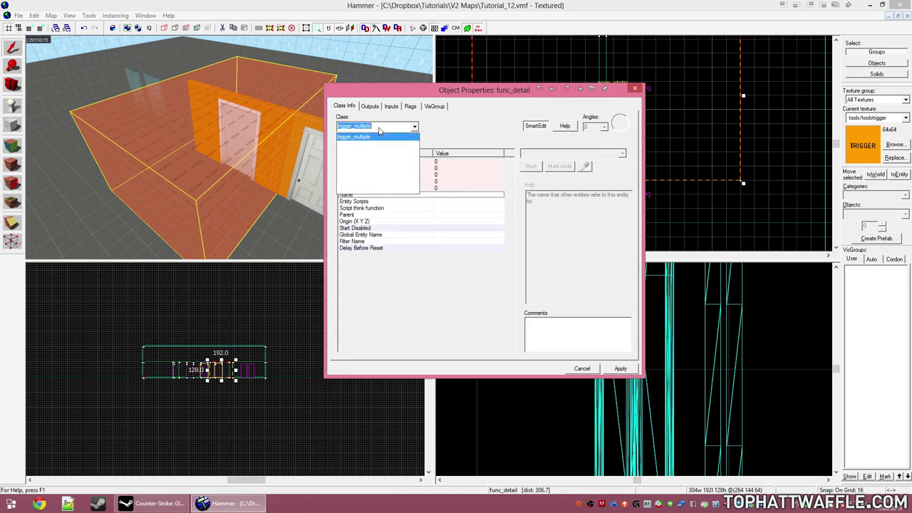
{"action": "key", "text": "Return"}
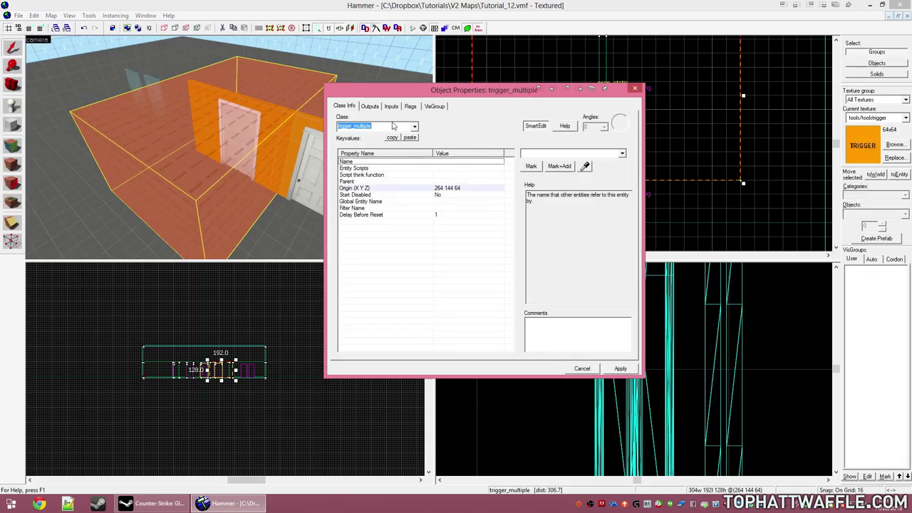
Read the help text for the trigger's Delay Before Reset keyvalue.
{"action": "left_click", "coordinate": [398, 216]}
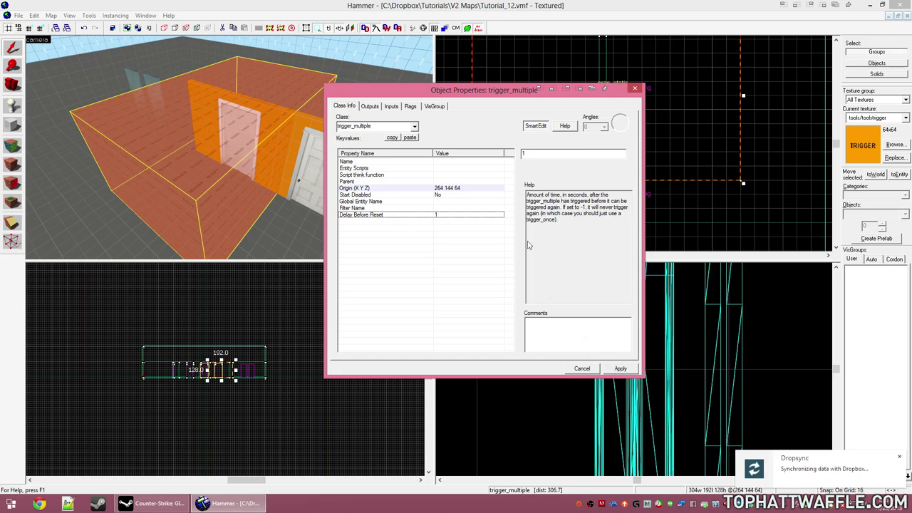
{"action": "left_click_drag", "start_coordinate": [607, 231], "coordinate": [518, 179]}
{"action": "left_click", "coordinate": [603, 228]}
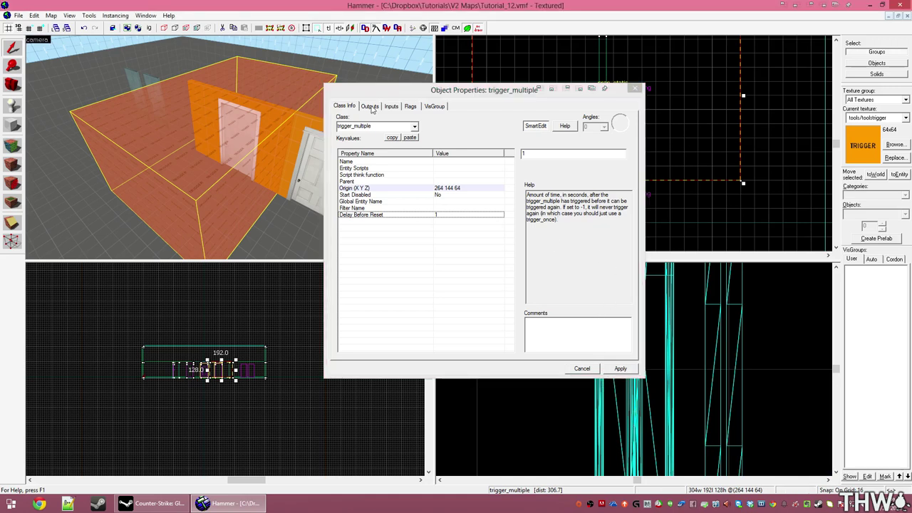
Add an OnStartTouch output to the trigger_multiple that targets Location_door with the Open input.
{"action": "left_click", "coordinate": [370, 106]}
{"action": "left_click", "coordinate": [390, 347]}
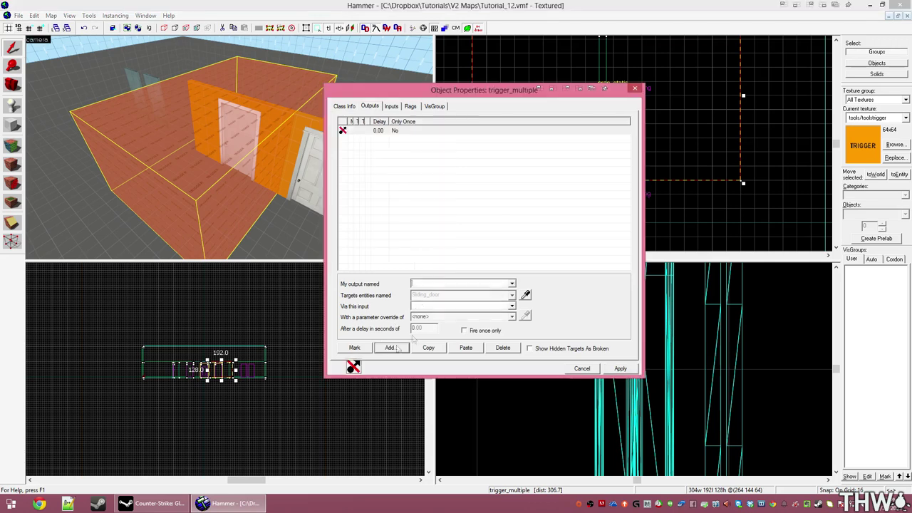
{"action": "left_click", "coordinate": [512, 283]}
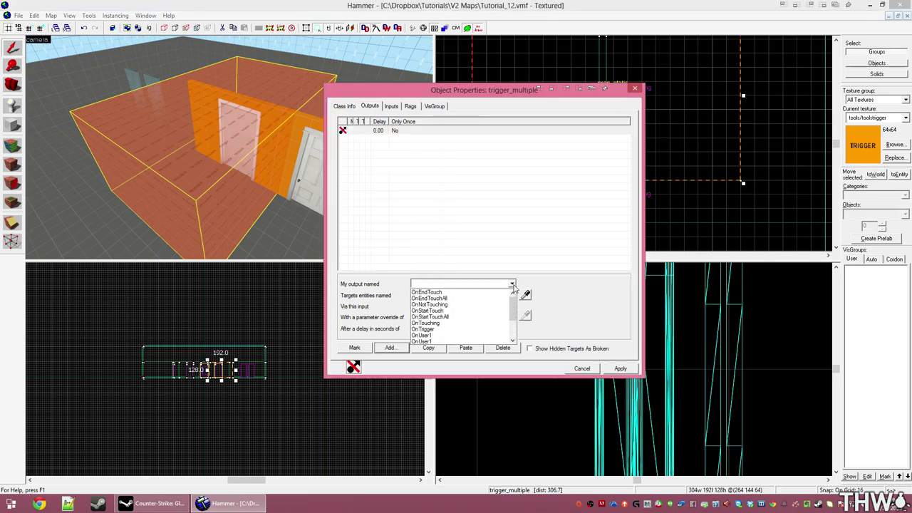
{"action": "left_click", "coordinate": [471, 311]}
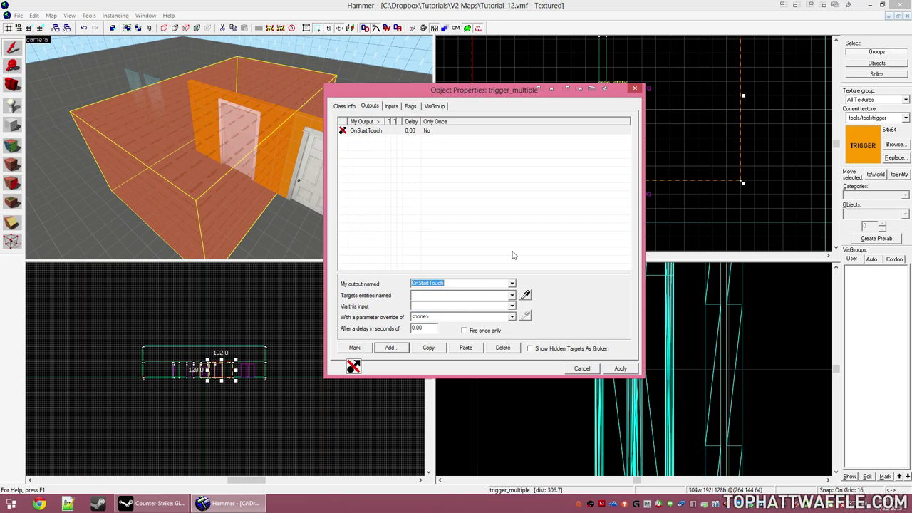
{"action": "left_click", "coordinate": [512, 294]}
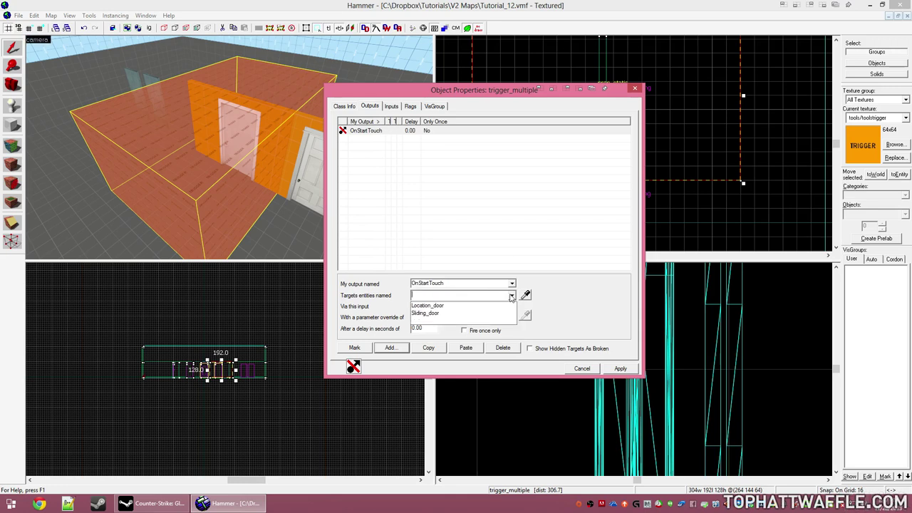
{"action": "left_click", "coordinate": [449, 308]}
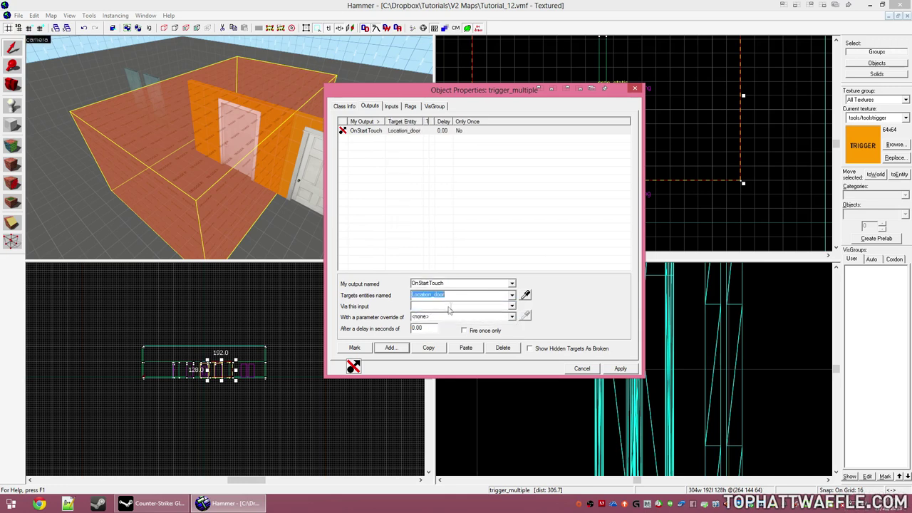
{"action": "left_click", "coordinate": [512, 306]}
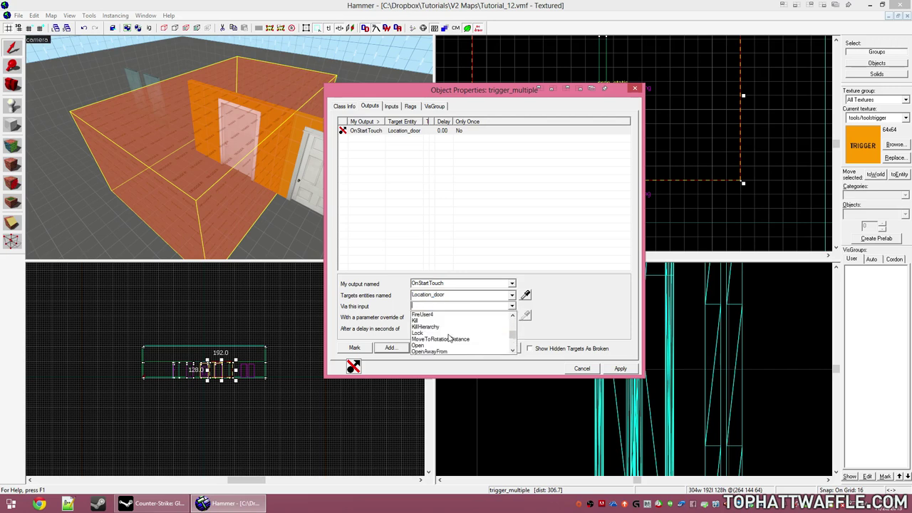
{"action": "left_click", "coordinate": [436, 336]}
{"action": "left_click", "coordinate": [183, 175]}
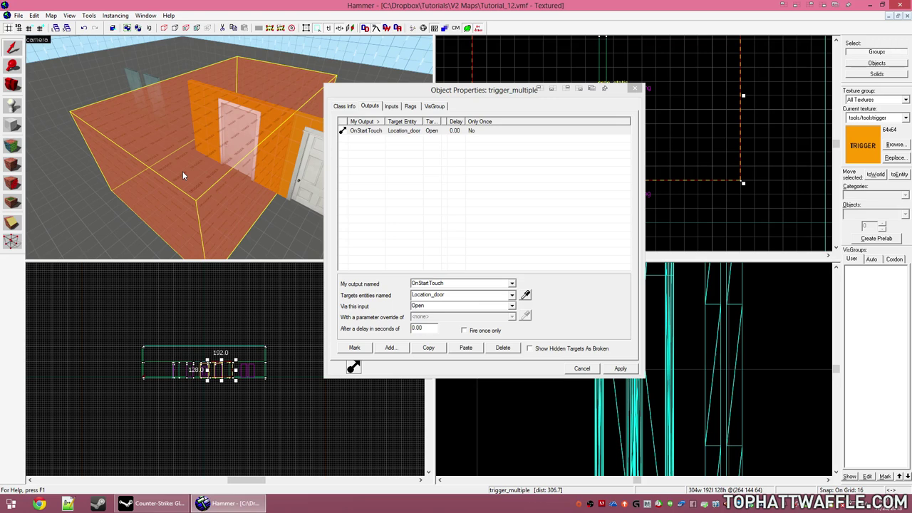
Add an OnEndTouch output to the trigger_multiple that targets Location_door with the Close input.
{"action": "left_click", "coordinate": [392, 349]}
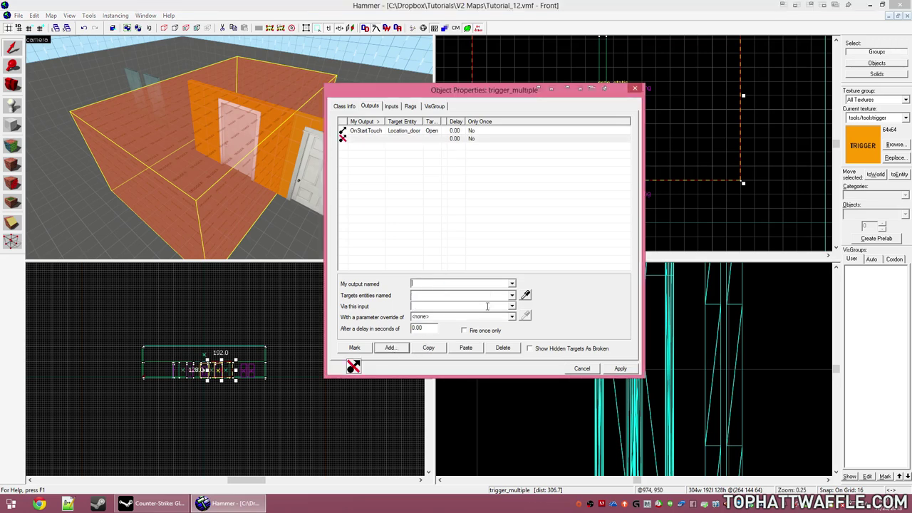
{"action": "left_click", "coordinate": [511, 285]}
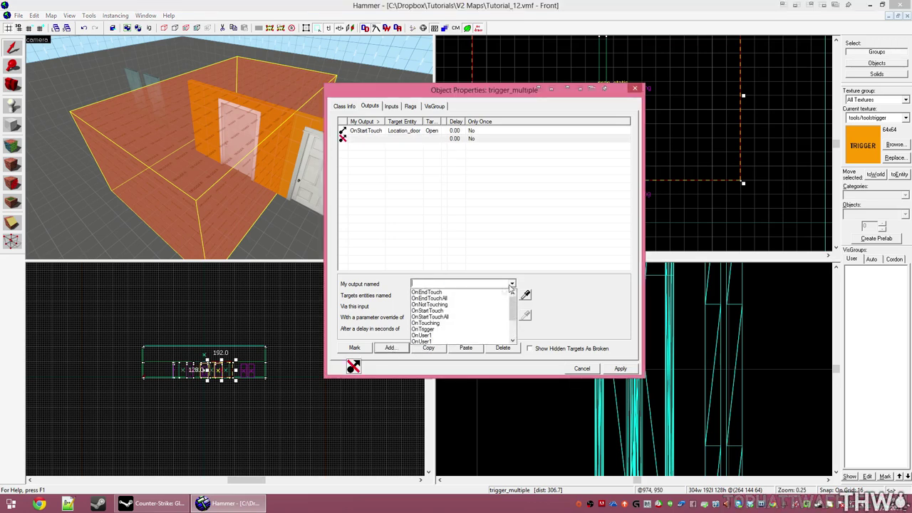
{"action": "left_click", "coordinate": [454, 293]}
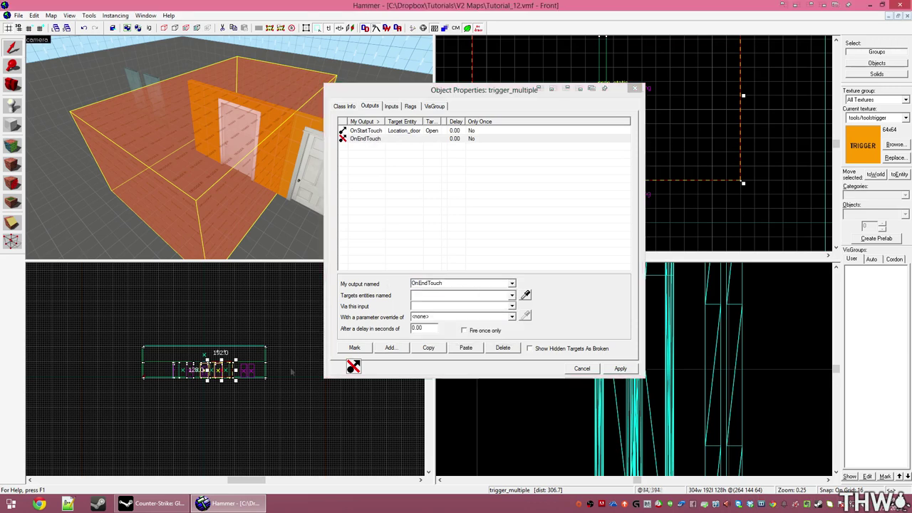
{"action": "left_click", "coordinate": [512, 295]}
{"action": "left_click", "coordinate": [462, 307]}
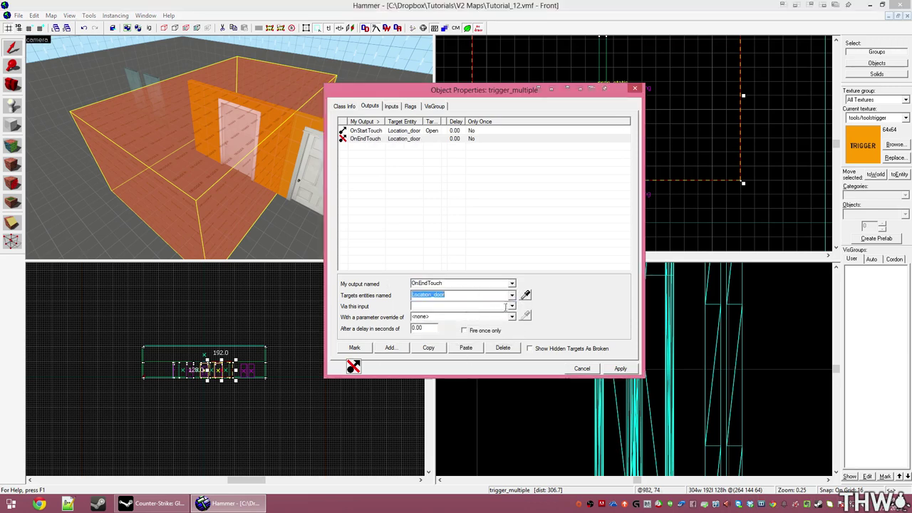
{"action": "left_click", "coordinate": [511, 305]}
{"action": "left_click", "coordinate": [454, 333]}
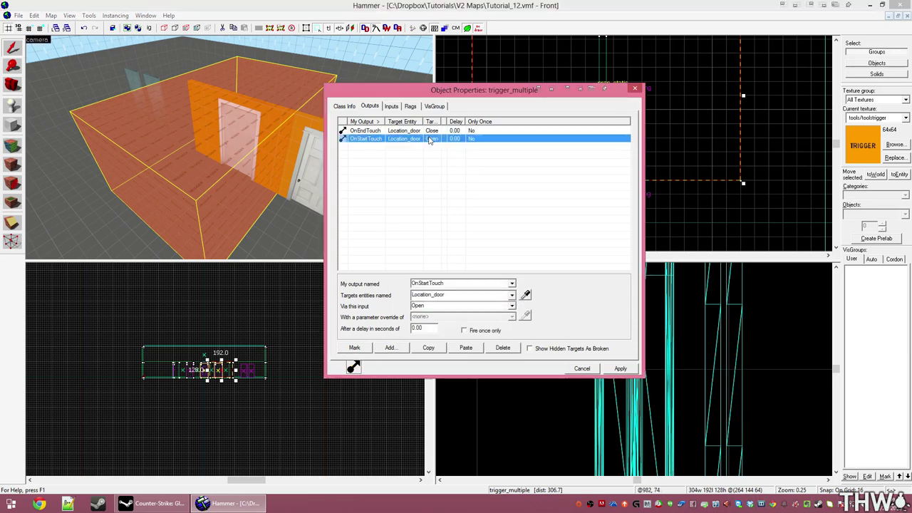
{"action": "double_click", "coordinate": [395, 132]}
{"action": "double_click", "coordinate": [396, 131]}
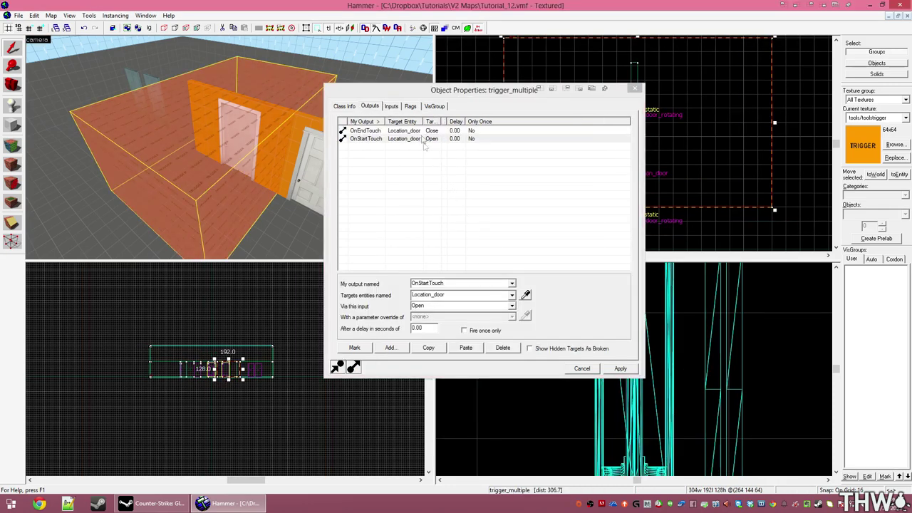
Review the output types available to the trigger_multiple and its flags for what can activate it, leaving them as set.
{"action": "left_click", "coordinate": [512, 284]}
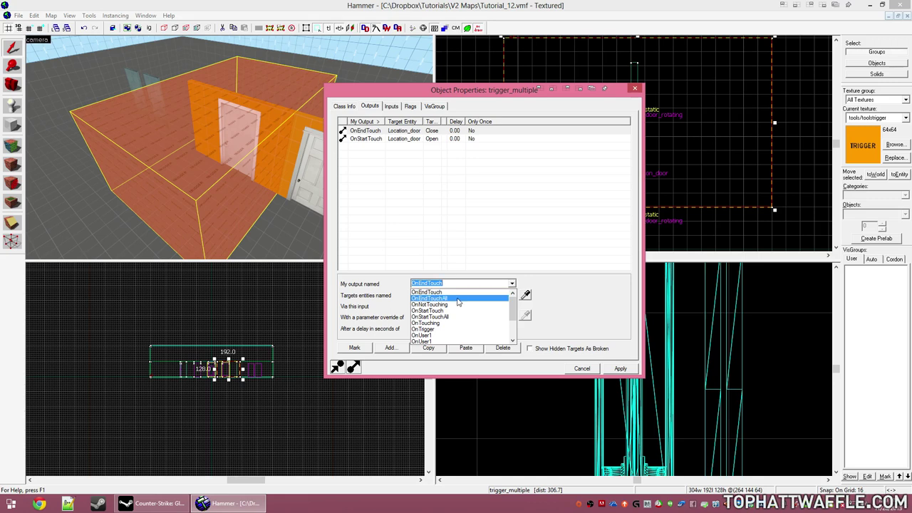
{"action": "left_click", "coordinate": [593, 200]}
{"action": "left_click", "coordinate": [495, 211]}
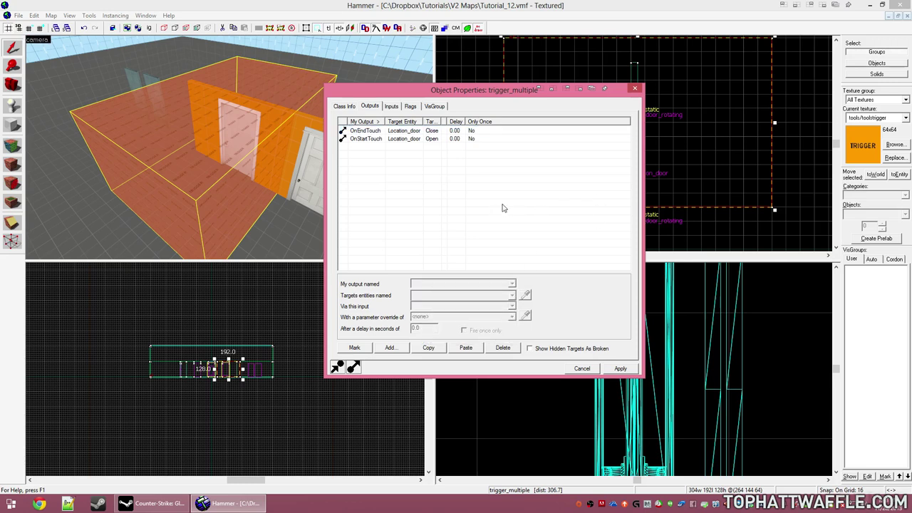
{"action": "left_click", "coordinate": [410, 106]}
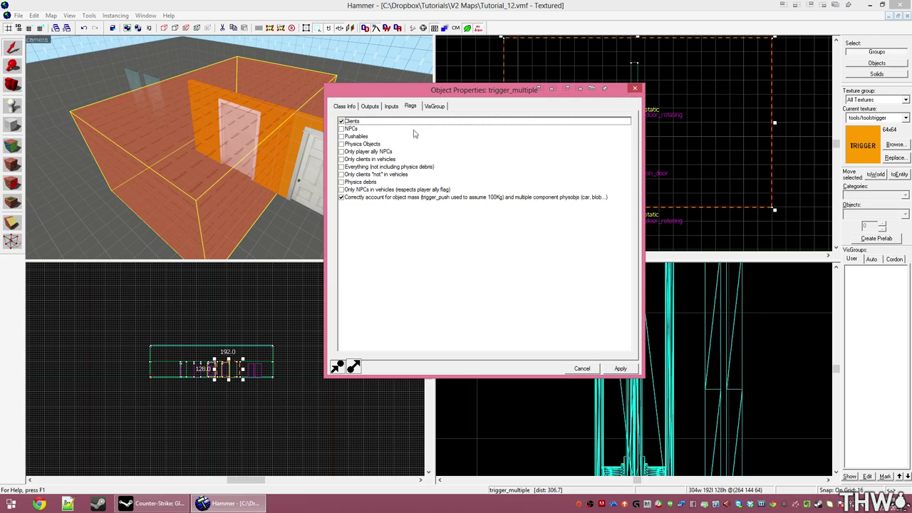
{"action": "left_click", "coordinate": [364, 130]}
{"action": "left_click", "coordinate": [366, 144]}
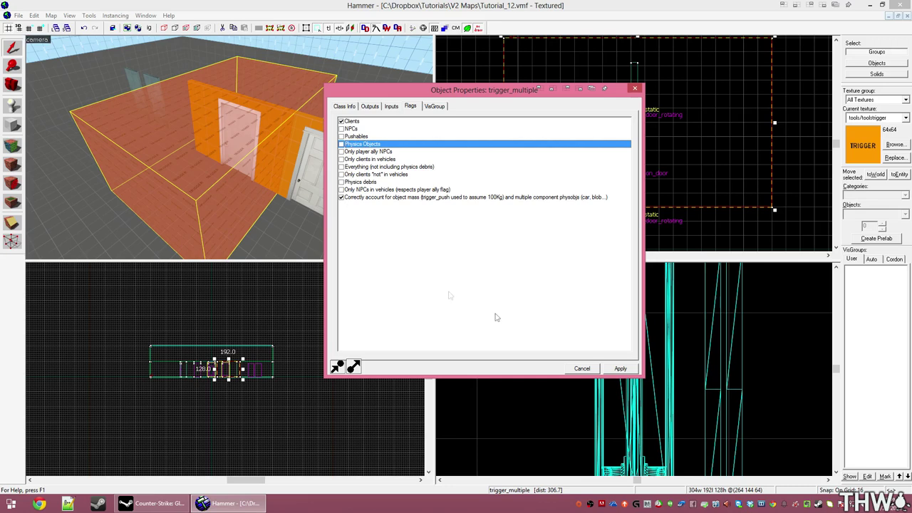
{"action": "left_click", "coordinate": [635, 89]}
Create a trigger-textured block about 384 x 160 x 128 units around the wooden rotating door.
{"action": "key", "text": "z"}
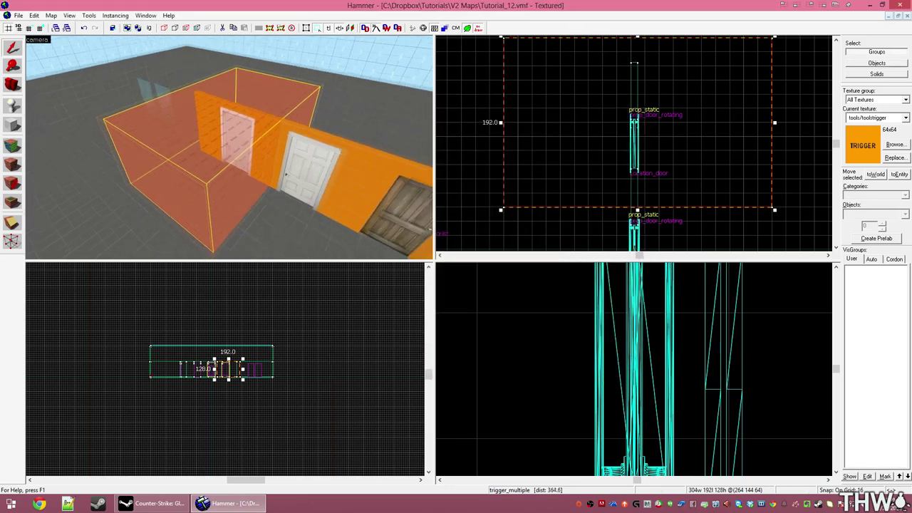
{"action": "key", "text": "d"}
{"action": "key", "text": "s"}
{"action": "key", "text": "z"}
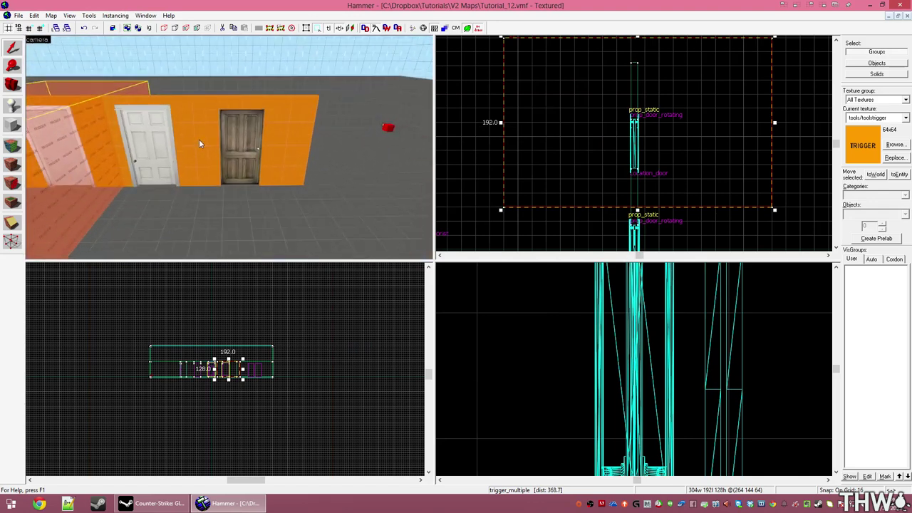
{"action": "left_click", "coordinate": [200, 142]}
{"action": "scroll", "coordinate": [648, 148], "scroll_direction": "up", "scroll_amount": 4}
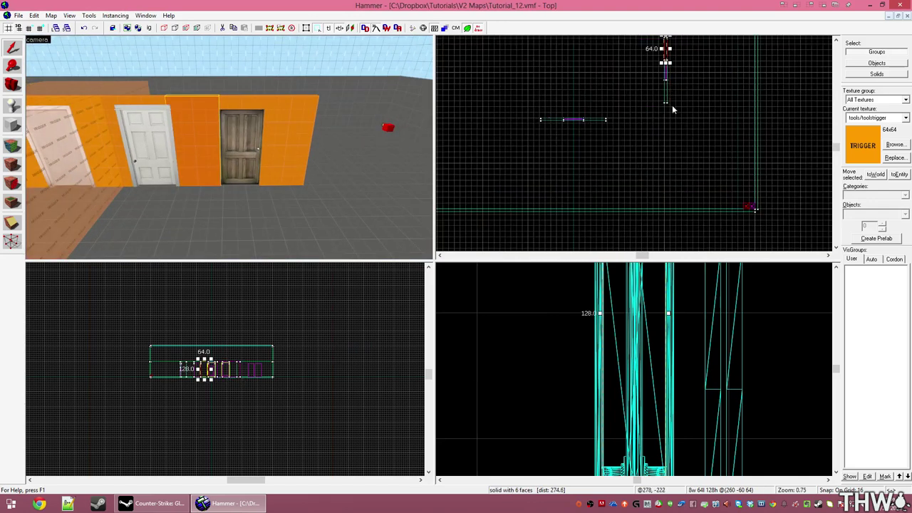
{"action": "middle_click_drag", "start_coordinate": [656, 103], "coordinate": [646, 134]}
{"action": "scroll", "coordinate": [642, 106], "scroll_direction": "up", "scroll_amount": 2}
{"action": "key", "text": "shift+b"}
{"action": "left_click_drag", "start_coordinate": [570, 74], "coordinate": [758, 154]}
{"action": "key", "text": "Return"}
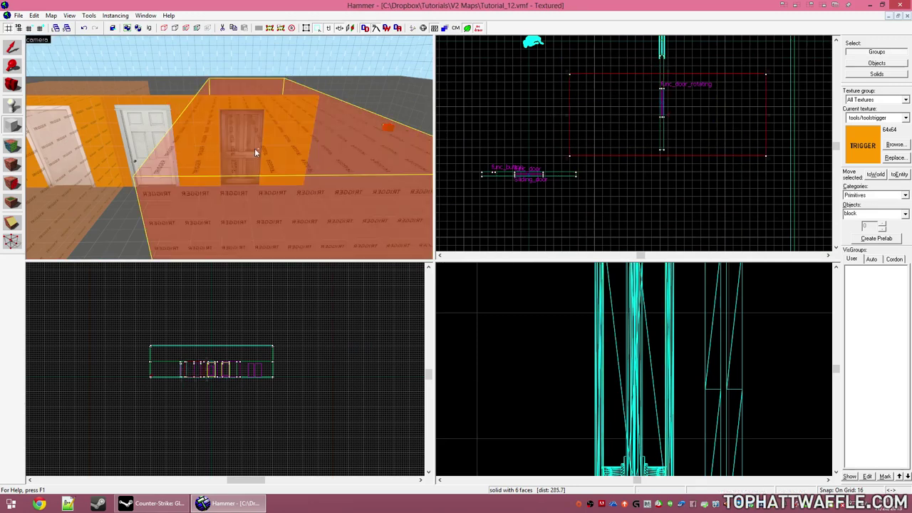
Name the wooden func_door_rotating entity Once.
{"action": "key", "text": "shift+s"}
{"action": "left_click", "coordinate": [254, 149]}
{"action": "key", "text": "ctrl+shift+e"}
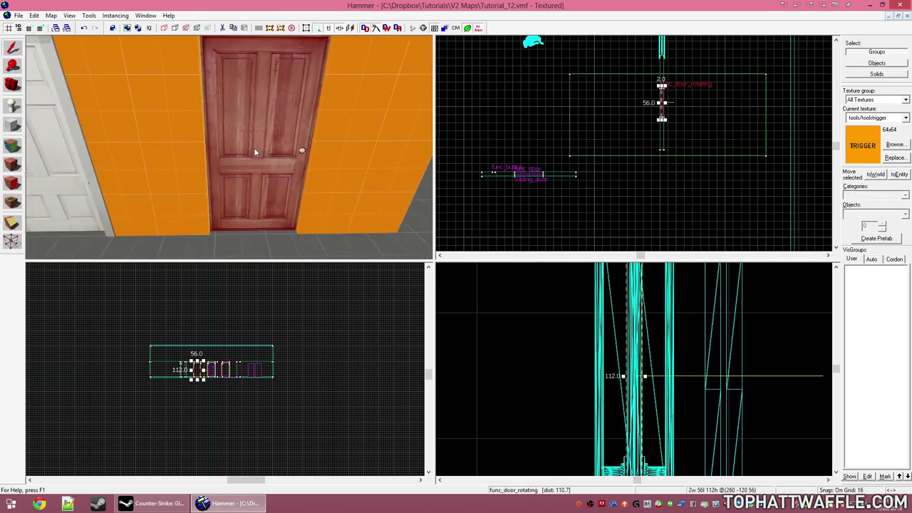
{"action": "key", "text": "alt+Return"}
{"action": "type", "text": "O"}
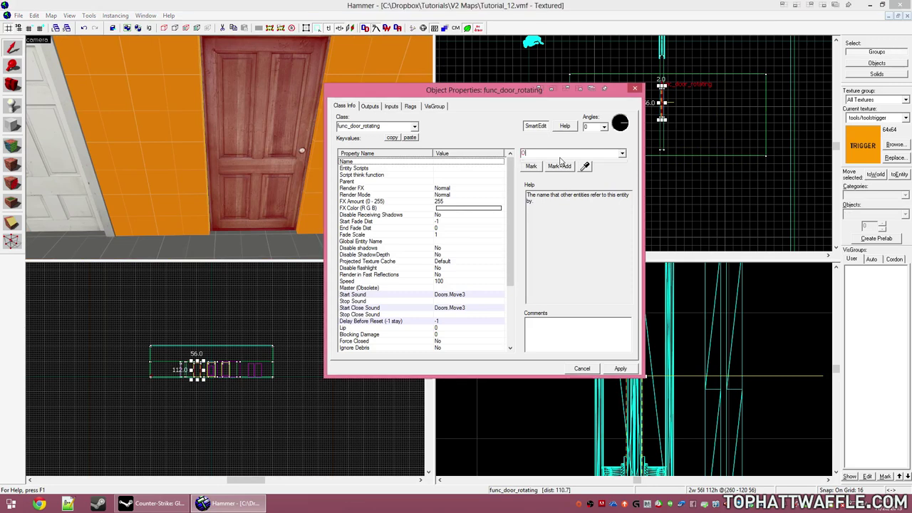
{"action": "type", "text": "nce"}
{"action": "left_click", "coordinate": [203, 5]}
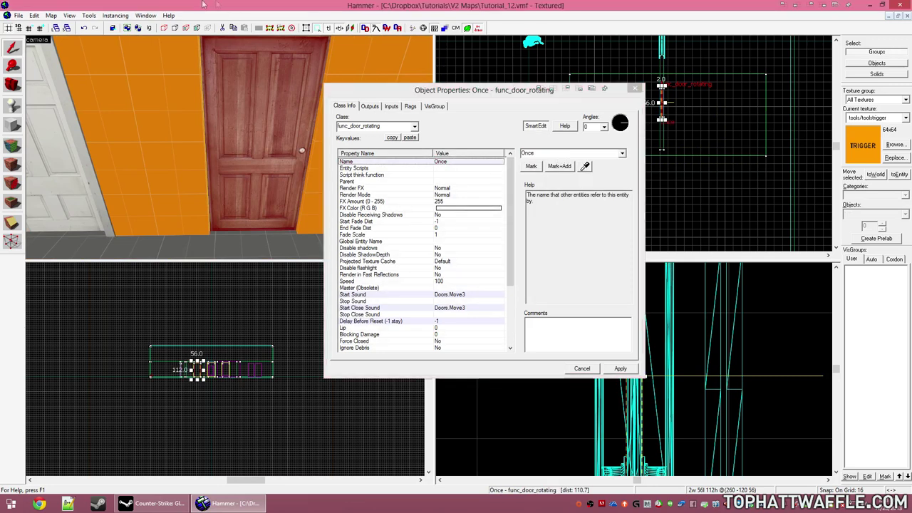
Tie the new trigger brush around the wooden door to an entity and set its class to trigger_once.
{"action": "left_click", "coordinate": [248, 115]}
{"action": "key", "text": "ctrl+shift+e"}
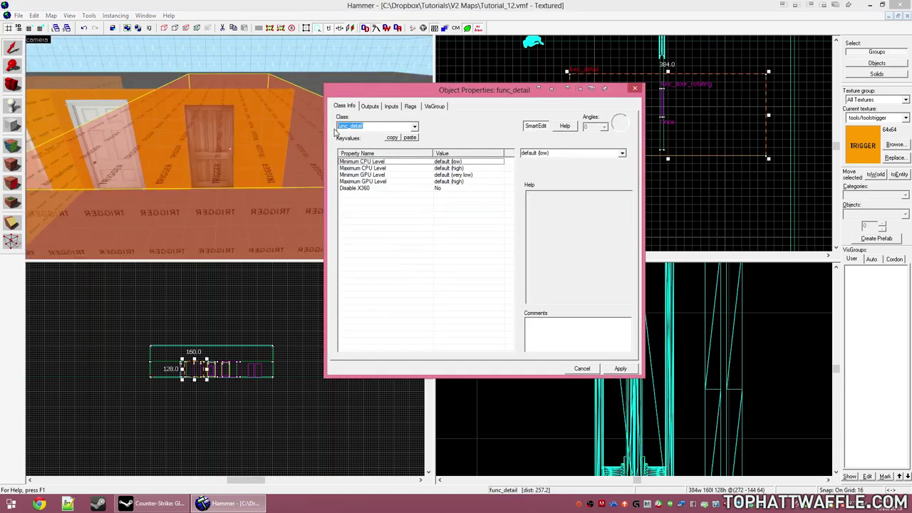
{"action": "type", "text": "trigger_on"}
{"action": "key", "text": "Return"}
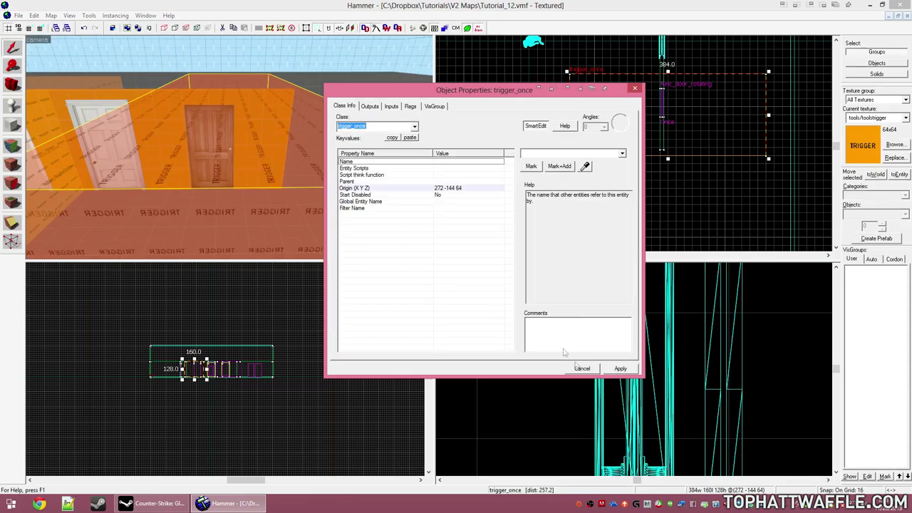
{"action": "left_click", "coordinate": [619, 368]}
{"action": "left_click", "coordinate": [148, 150]}
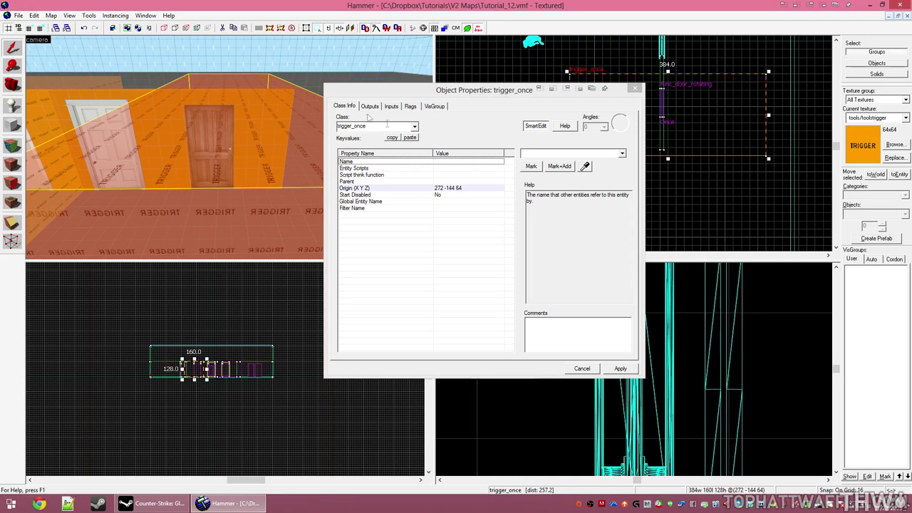
Add an OnStartTouch output to the trigger_once that targets the wooden door Once with the Open input.
{"action": "left_click", "coordinate": [369, 105]}
{"action": "left_click", "coordinate": [390, 347]}
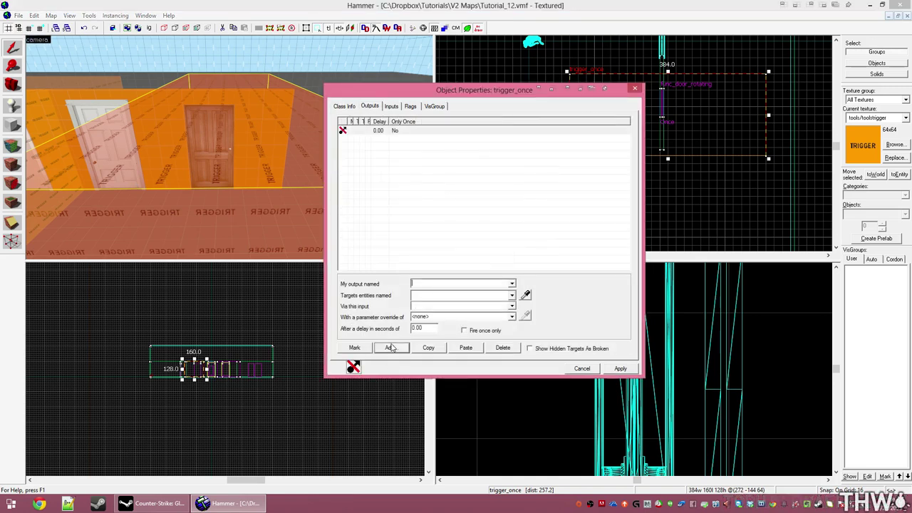
{"action": "left_click", "coordinate": [512, 284]}
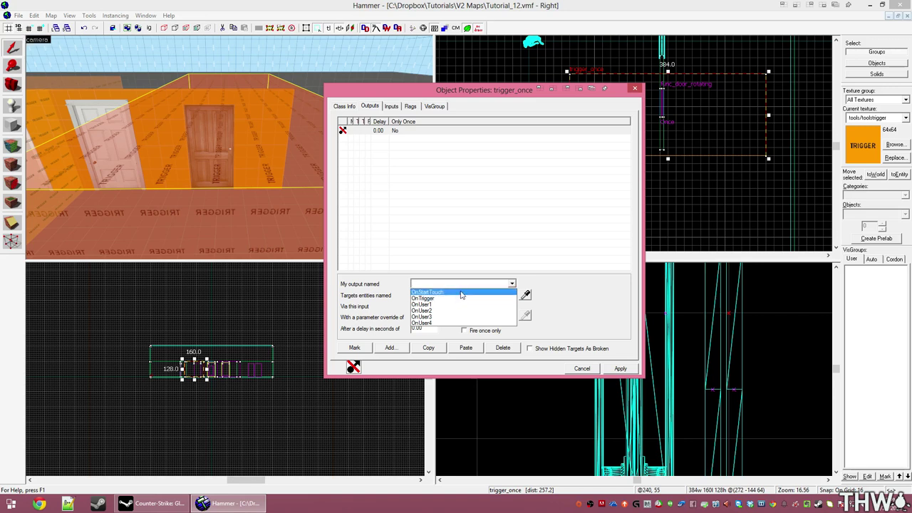
{"action": "left_click", "coordinate": [461, 291]}
{"action": "left_click", "coordinate": [525, 294]}
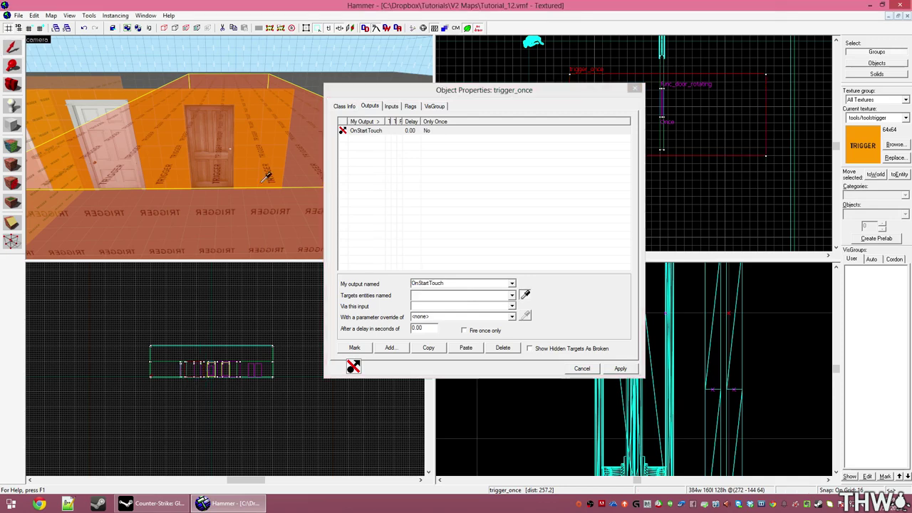
{"action": "scroll", "coordinate": [214, 148], "scroll_direction": "up", "scroll_amount": 2}
{"action": "scroll", "coordinate": [215, 144], "scroll_direction": "up", "scroll_amount": 3}
{"action": "left_click", "coordinate": [219, 116]}
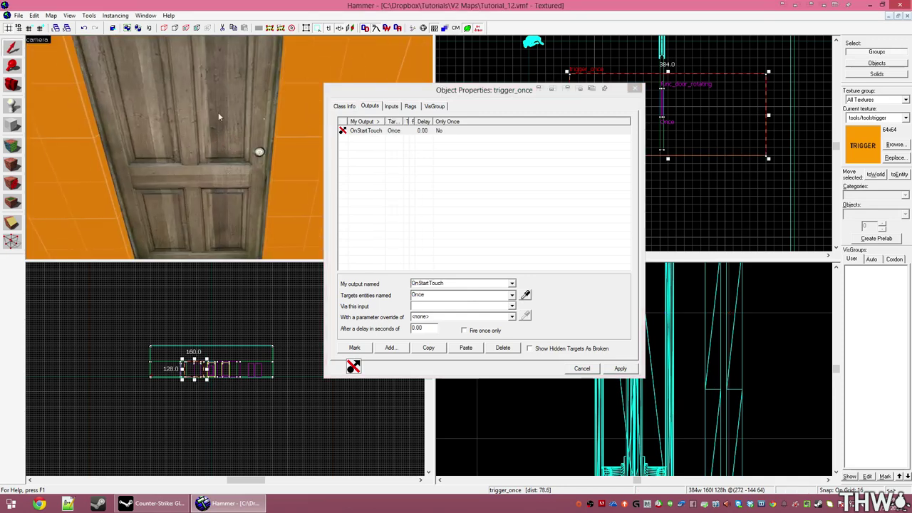
{"action": "left_click", "coordinate": [462, 306]}
{"action": "type", "text": "Open"}
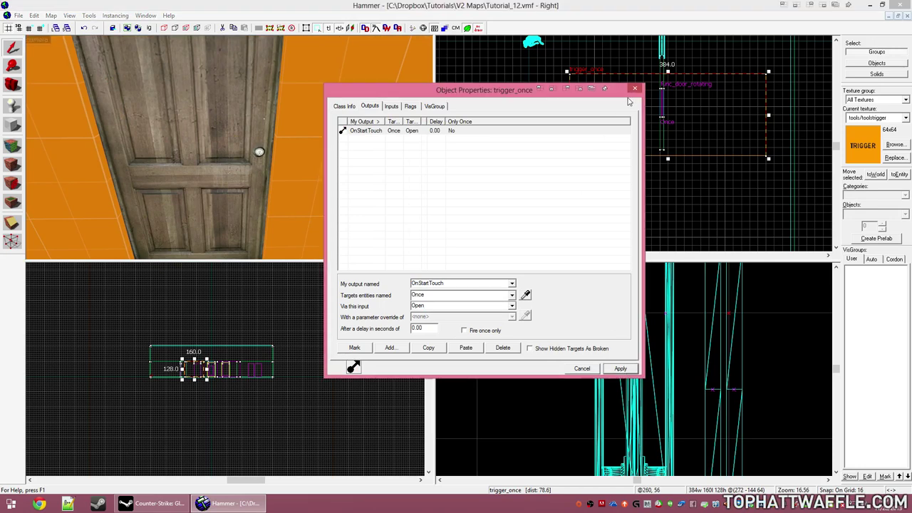
{"action": "left_click", "coordinate": [635, 89]}
Set the Delay Before Reset of the wooden door Once to 5 and clear the selection.
{"action": "double_click", "coordinate": [201, 146]}
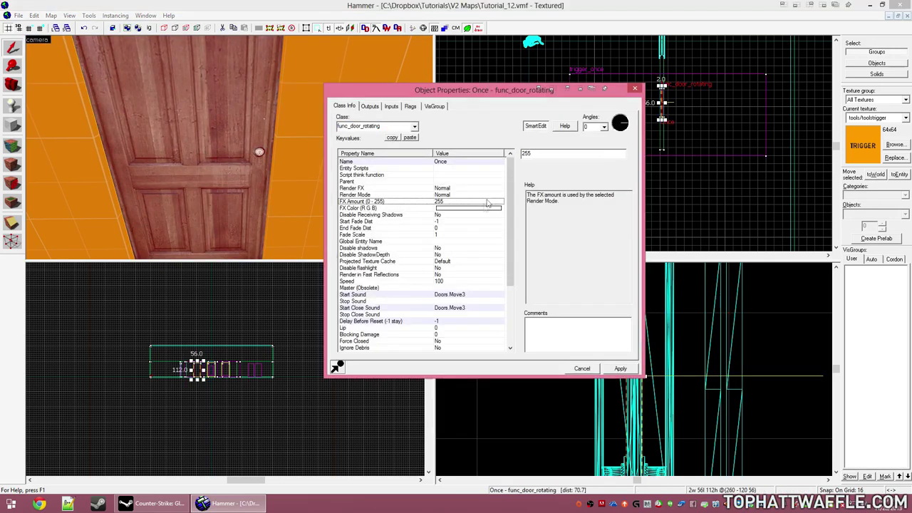
{"action": "left_click", "coordinate": [471, 321]}
{"action": "type", "text": "5"}
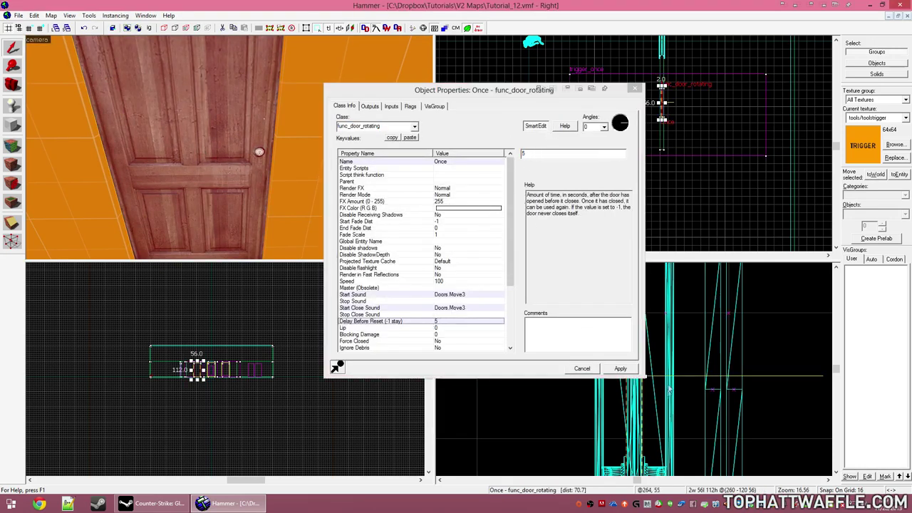
{"action": "left_click", "coordinate": [590, 372]}
{"action": "key", "text": "Escape"}
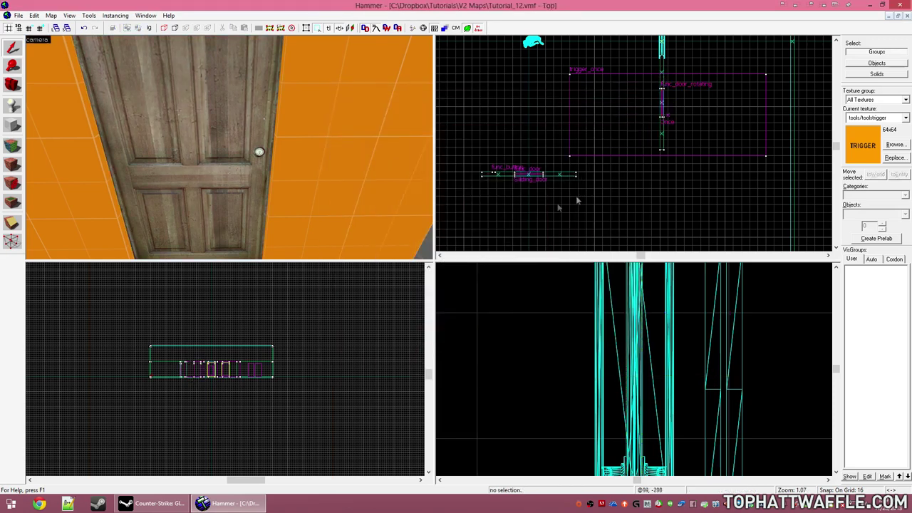
Compile the map with the Full compile - HDR only configuration.
{"action": "scroll", "coordinate": [198, 166], "scroll_direction": "down", "scroll_amount": 6}
{"action": "scroll", "coordinate": [198, 166], "scroll_direction": "up", "scroll_amount": 3}
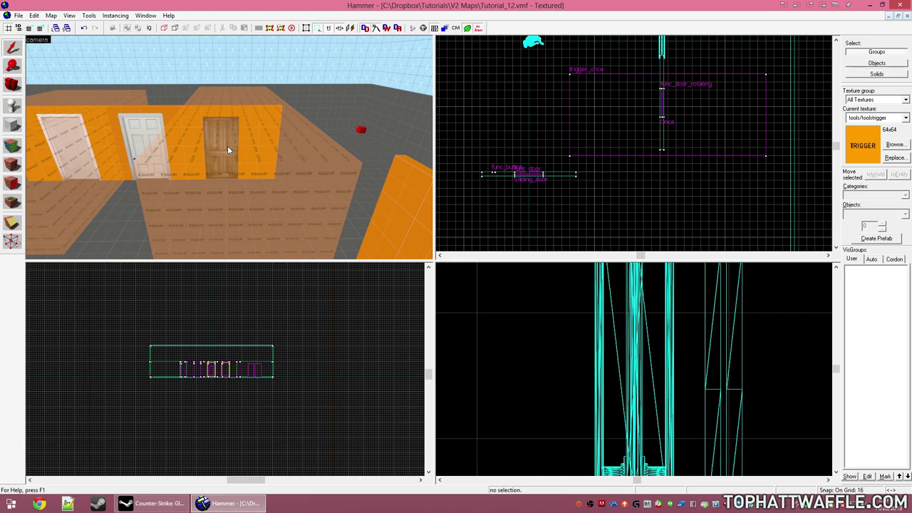
{"action": "key", "text": "a"}
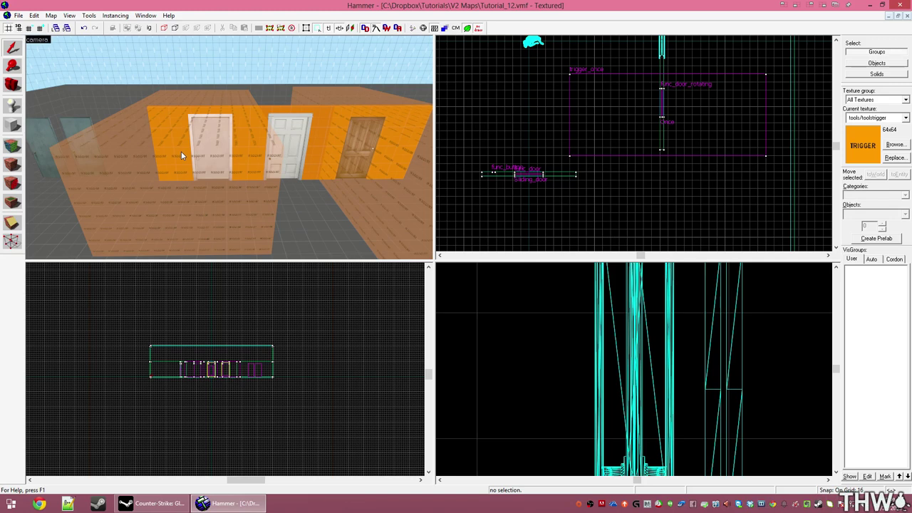
{"action": "key", "text": "F9"}
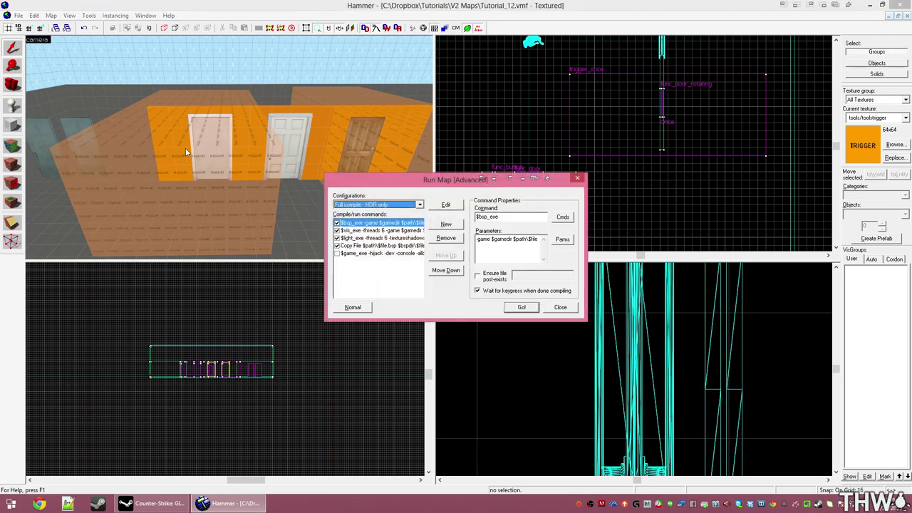
{"action": "key", "text": "Return"}
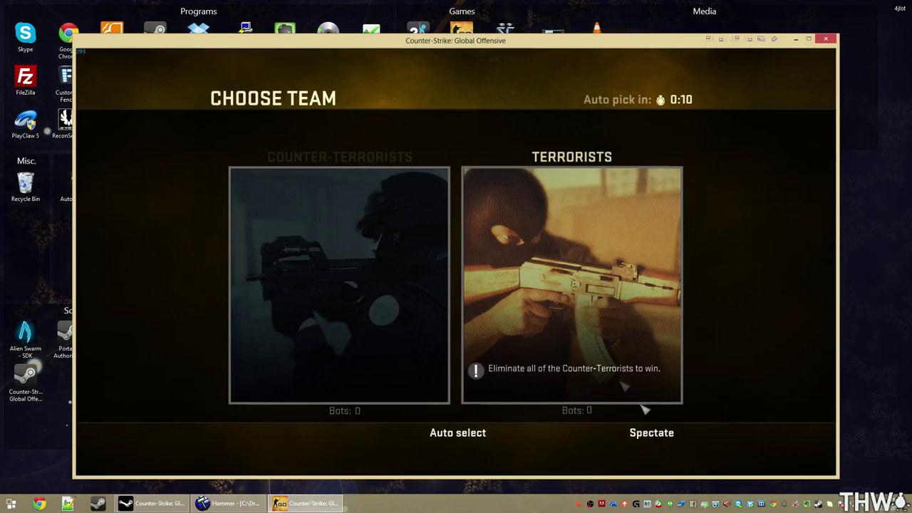
Join the Terrorists and test the sliding metal door in game by approaching it and backing away from it.
{"action": "left_click", "coordinate": [625, 387]}
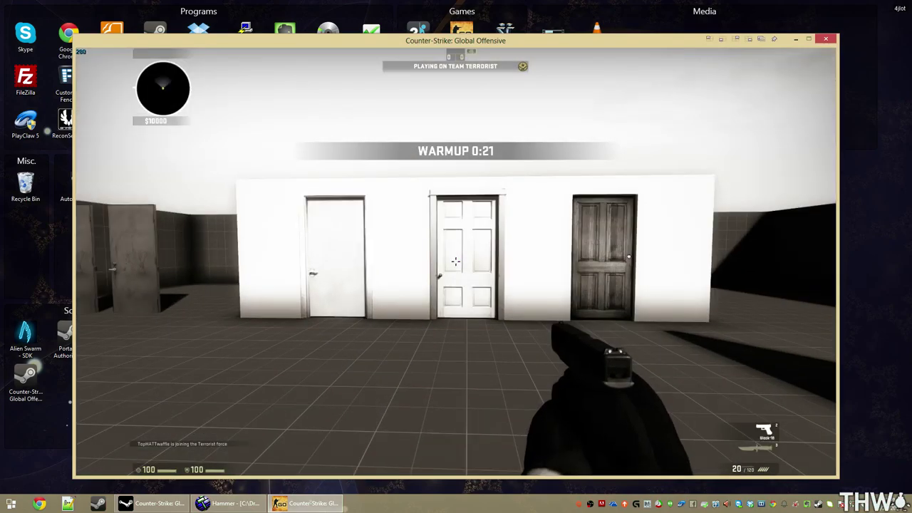
{"action": "key", "text": "3"}
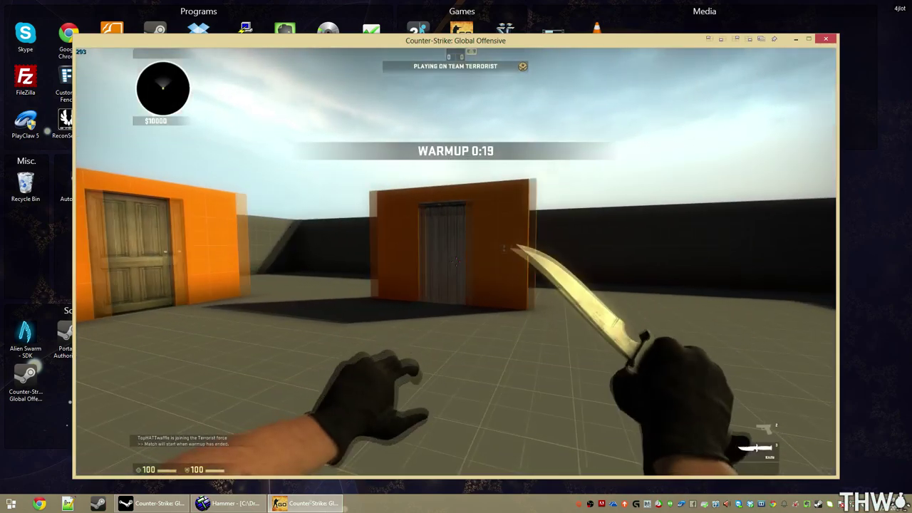
{"action": "key", "text": "2"}
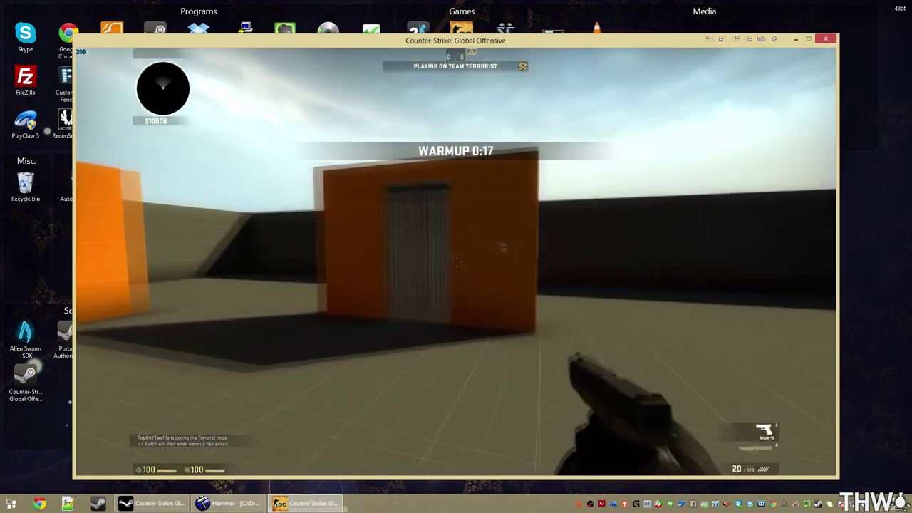
{"action": "key", "text": "w"}
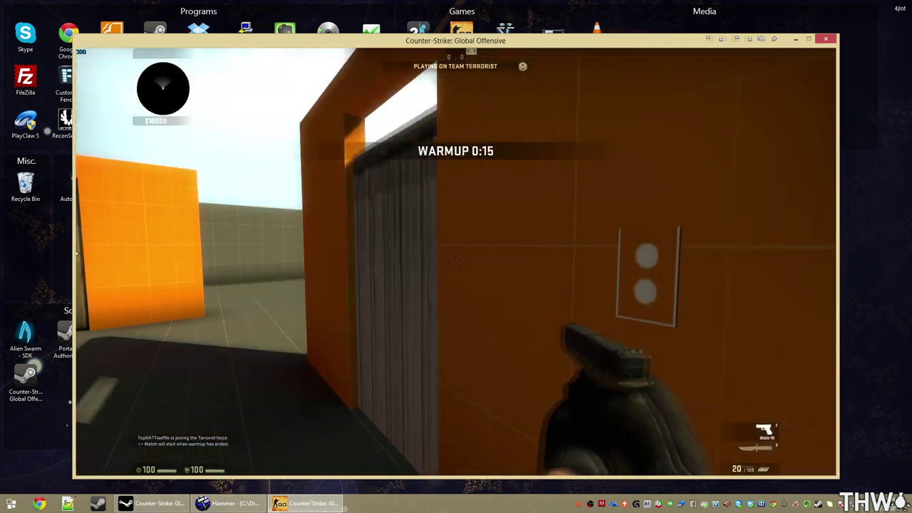
{"action": "key", "text": "s"}
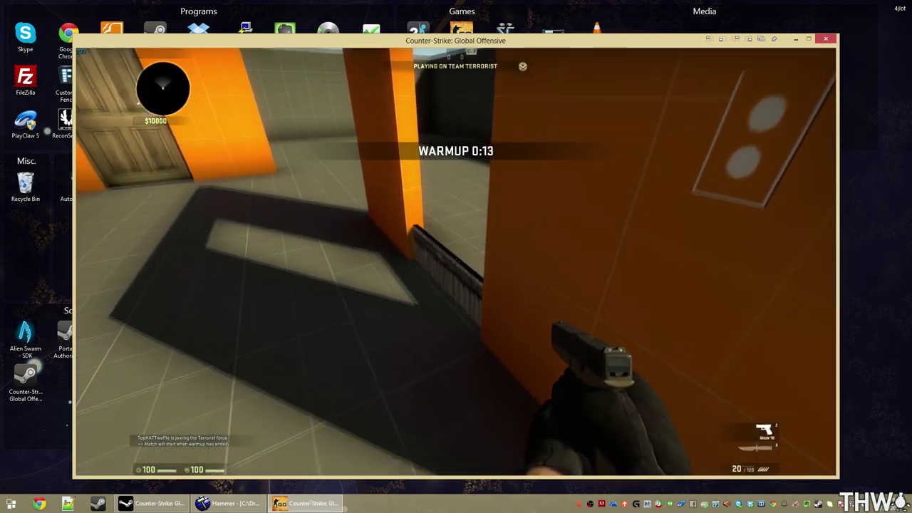
{"action": "key", "text": "3"}
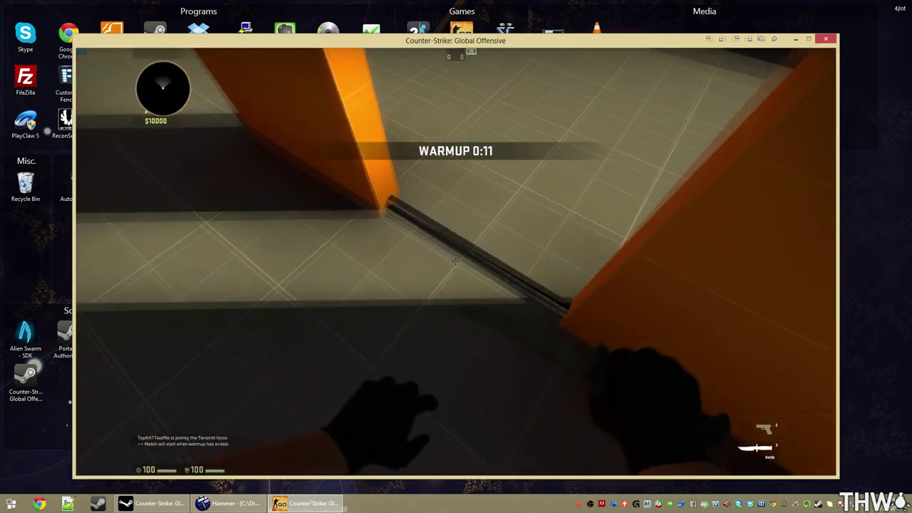
{"action": "key", "text": "s"}
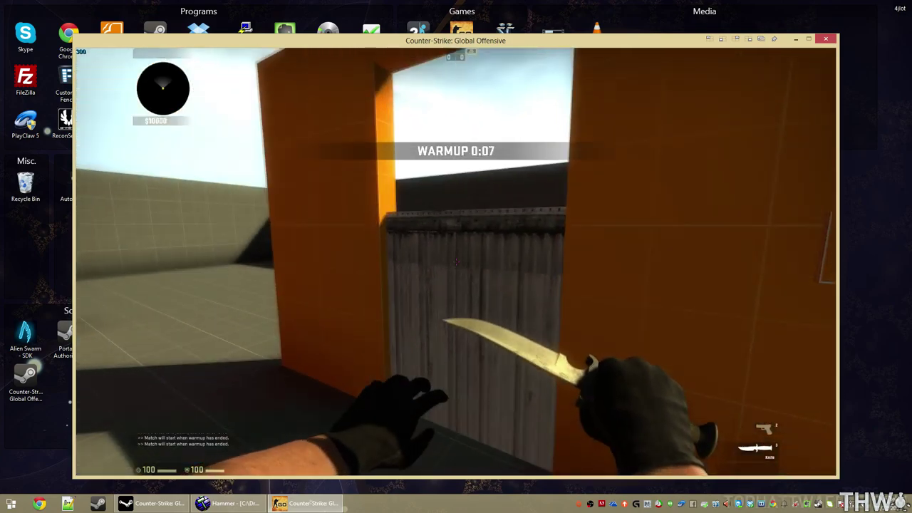
{"action": "key", "text": "w"}
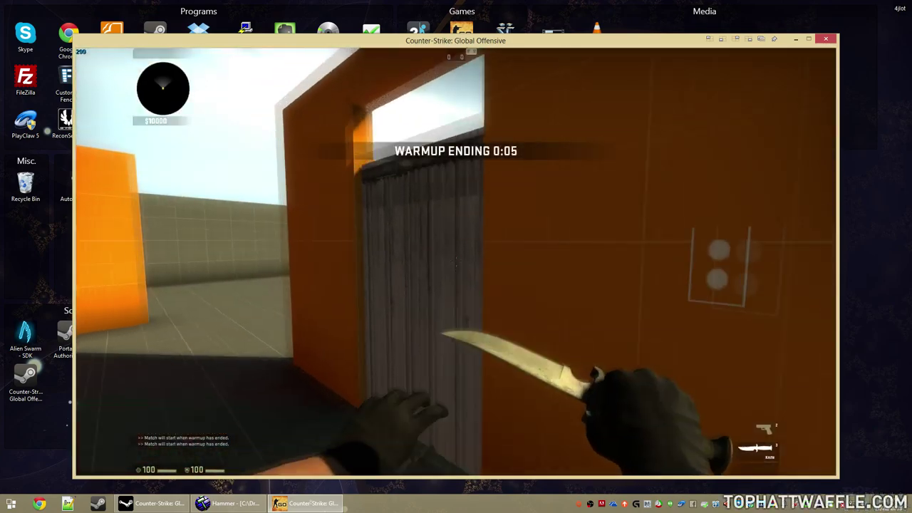
{"action": "key", "text": "s"}
Walk up to the wooden door to test its trigger_once and view the opened door from behind the wall.
{"action": "key", "text": "w"}
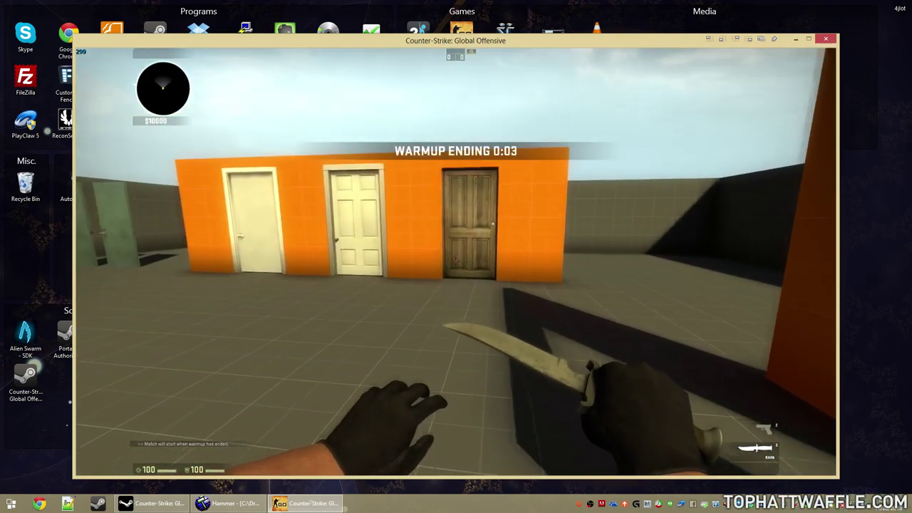
{"action": "key", "text": "e"}
{"action": "key", "text": "w"}
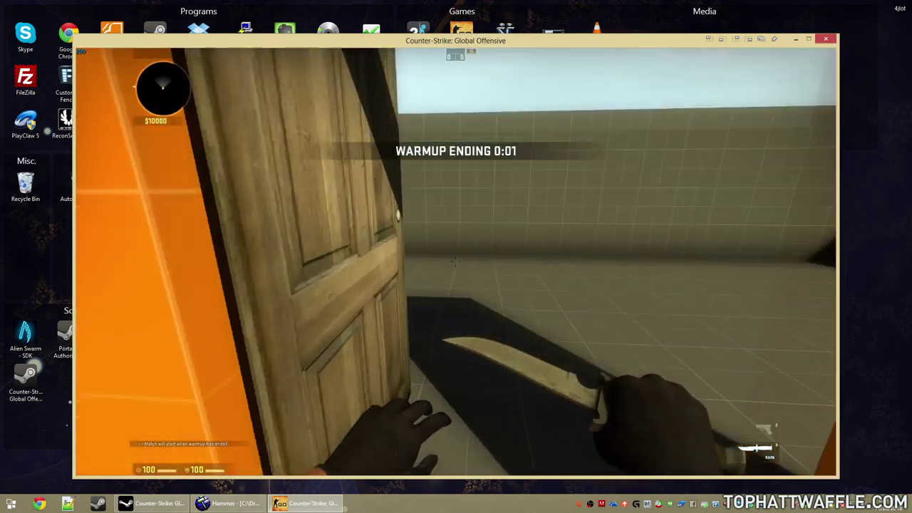
{"action": "key", "text": "a"}
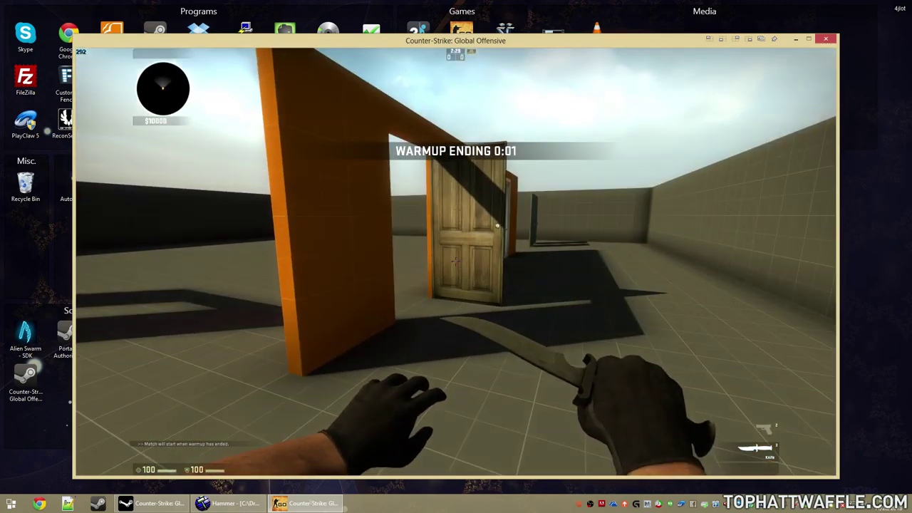
{"action": "key", "text": "a"}
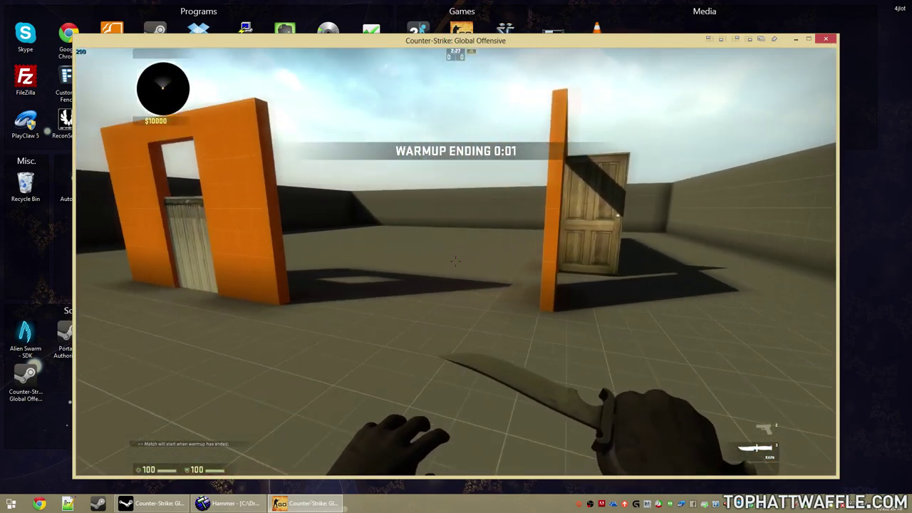
{"action": "key", "text": "w"}
{"action": "key", "text": "a"}
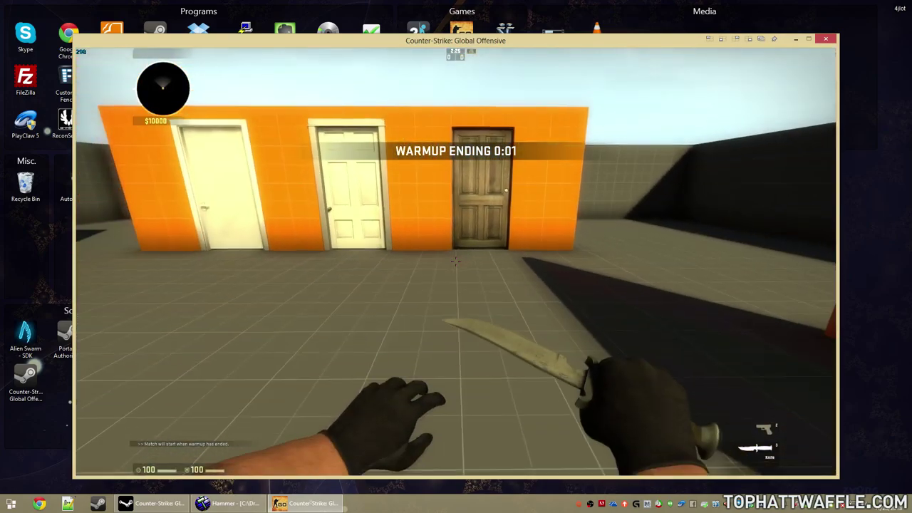
Approach the closed wooden door a second time to check whether its trigger_once fires again, and back away from it.
{"action": "key", "text": "w"}
{"action": "key", "text": "s"}
{"action": "key", "text": "d"}
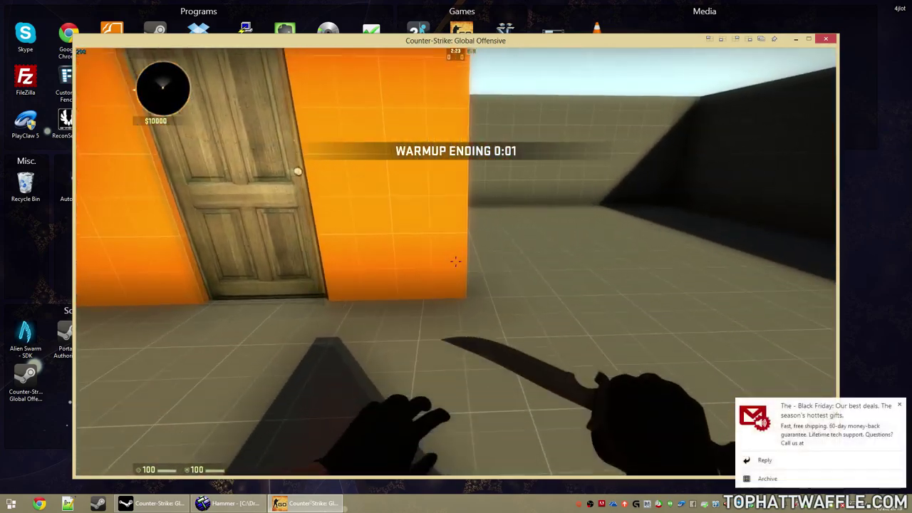
{"action": "key", "text": "a"}
{"action": "key", "text": "s"}
{"action": "key", "text": "w"}
{"action": "key", "text": "d"}
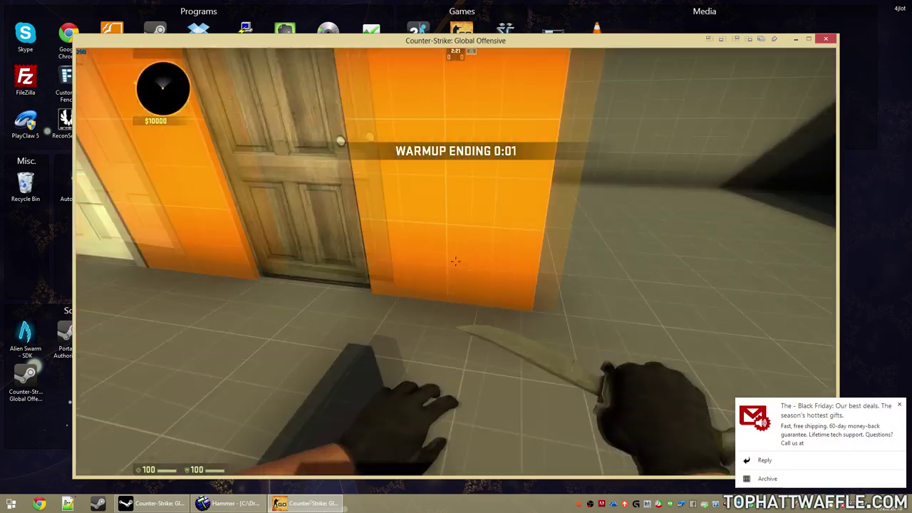
{"action": "key", "text": "s"}
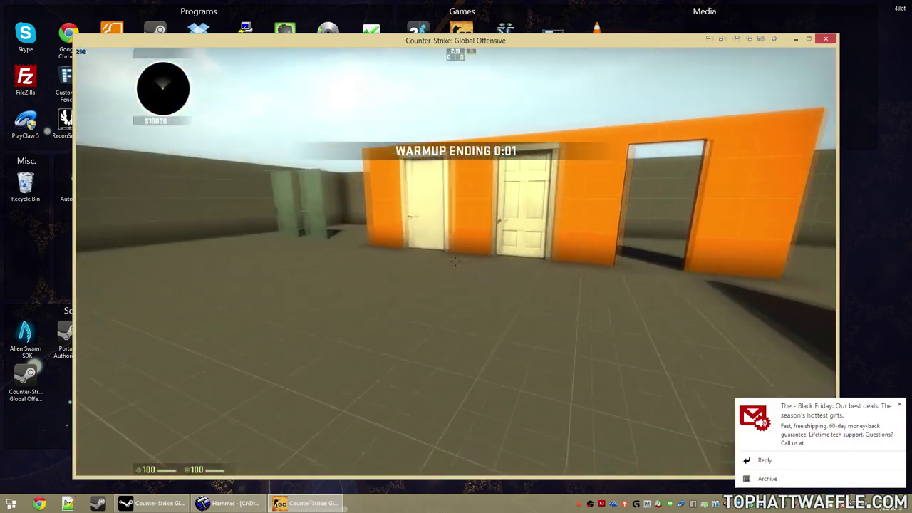
{"action": "key", "text": "s"}
Repeatedly walk up to the plain white door and step back to test its opening and closing.
{"action": "key", "text": "3"}
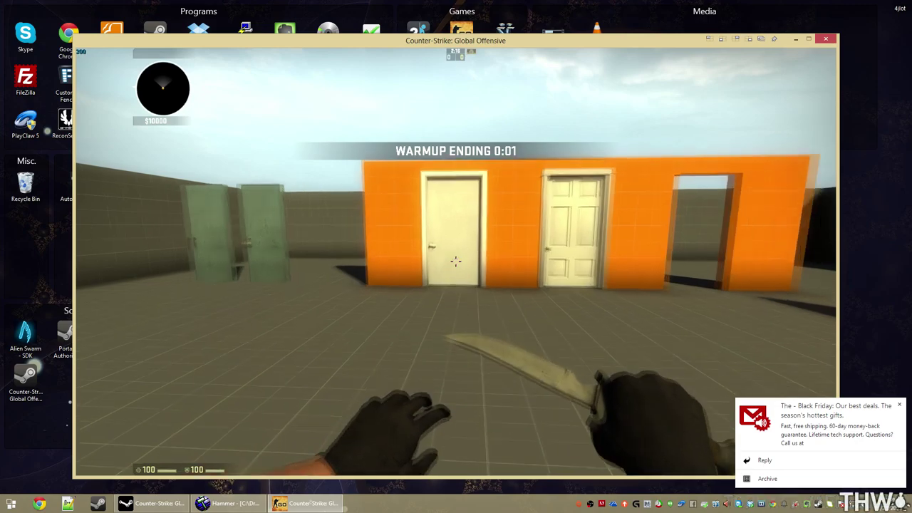
{"action": "key", "text": "w"}
{"action": "key", "text": "e"}
{"action": "key", "text": "s"}
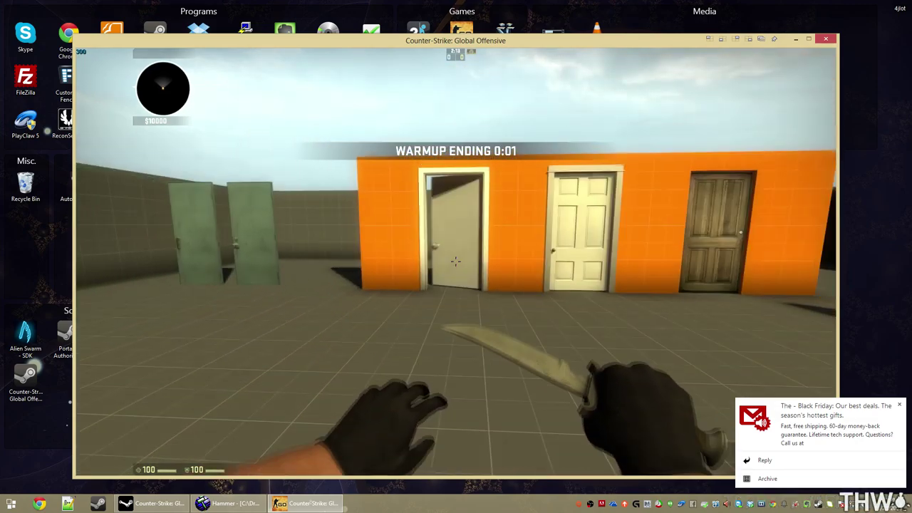
{"action": "key", "text": "w"}
{"action": "key", "text": "e"}
{"action": "key", "text": "w"}
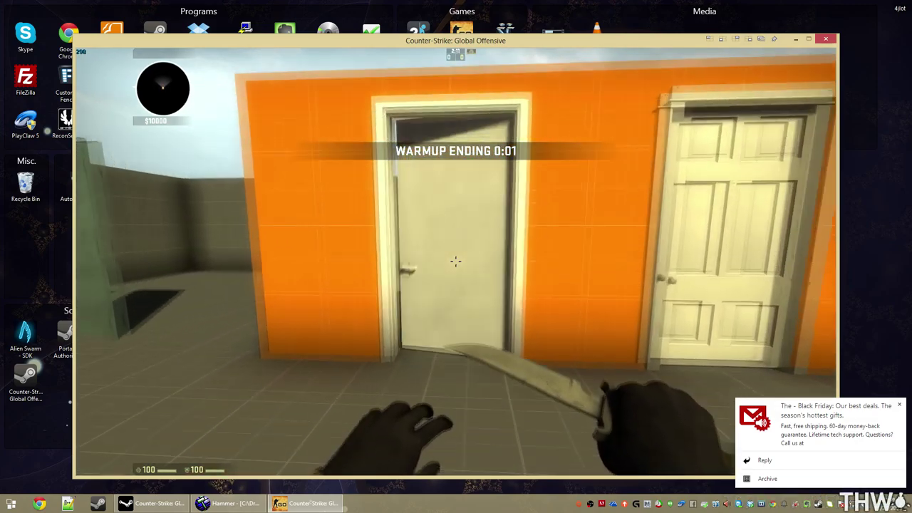
{"action": "key", "text": "e"}
{"action": "key", "text": "s"}
{"action": "key", "text": "w"}
{"action": "key", "text": "e"}
{"action": "key", "text": "s"}
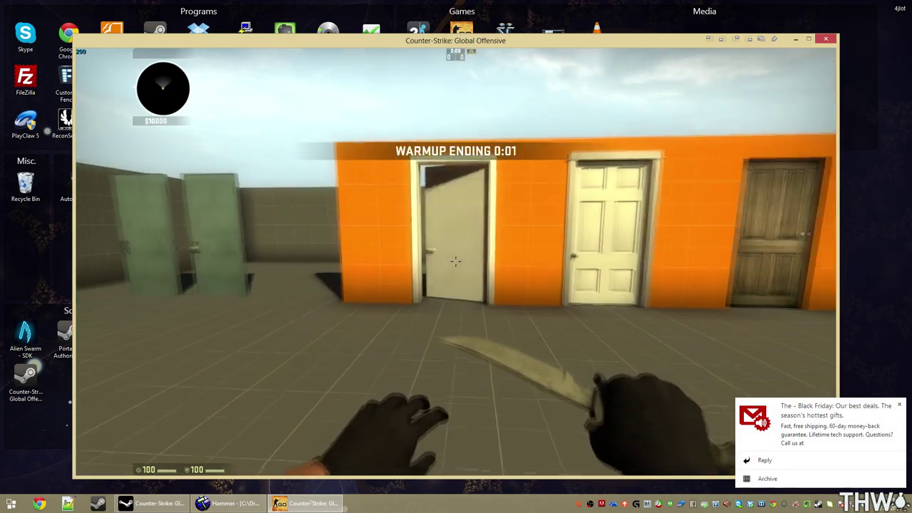
{"action": "key", "text": "w"}
{"action": "key", "text": "e"}
{"action": "key", "text": "e"}
{"action": "key", "text": "e"}
{"action": "key", "text": "s"}
{"action": "key", "text": "w"}
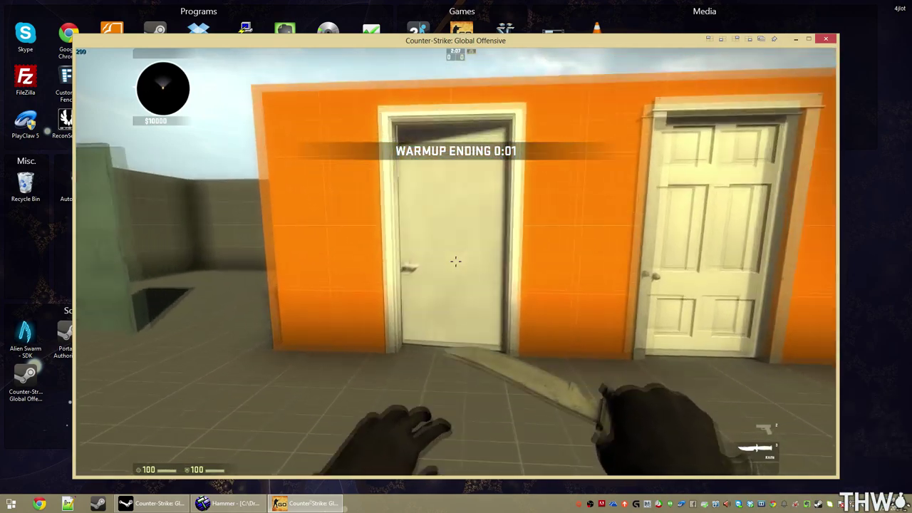
{"action": "key", "text": "e"}
{"action": "key", "text": "s"}
{"action": "key", "text": "e"}
{"action": "key", "text": "w"}
{"action": "key", "text": "e"}
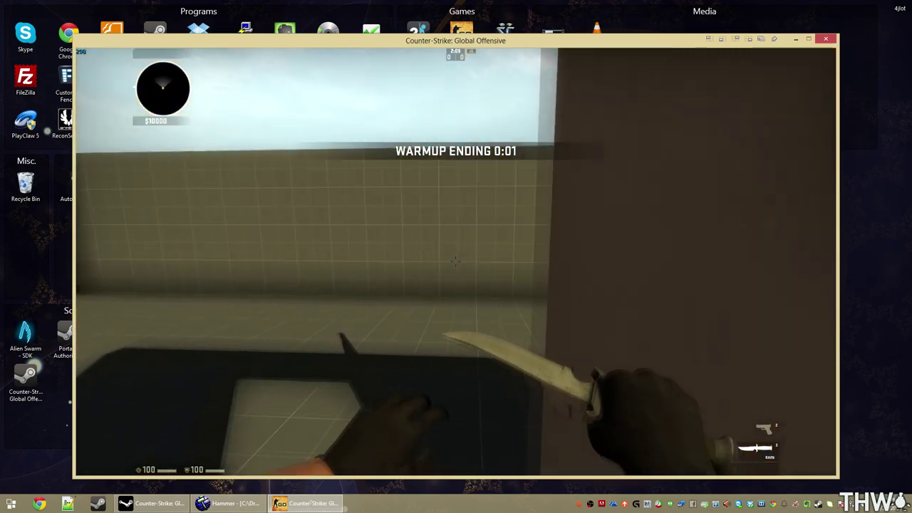
Inspect the plain white door from the far side of its wall and back away until all the doors are in view.
{"action": "key", "text": "w"}
{"action": "key", "text": "s"}
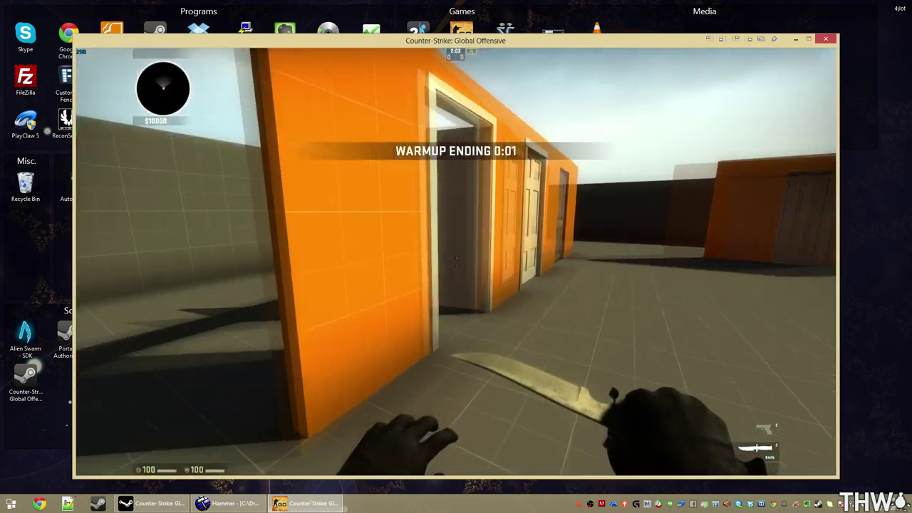
{"action": "key", "text": "e"}
{"action": "key", "text": "s"}
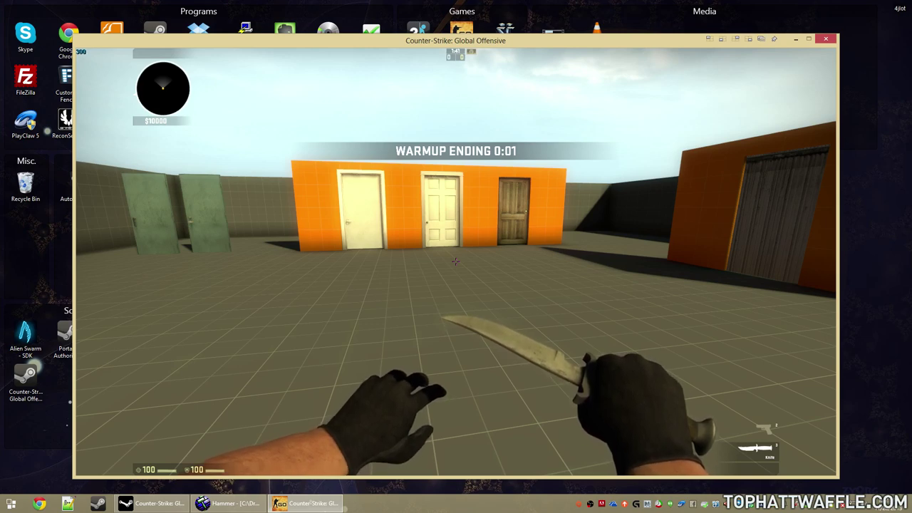
{"action": "key", "text": "s"}
{"action": "key", "text": "a"}
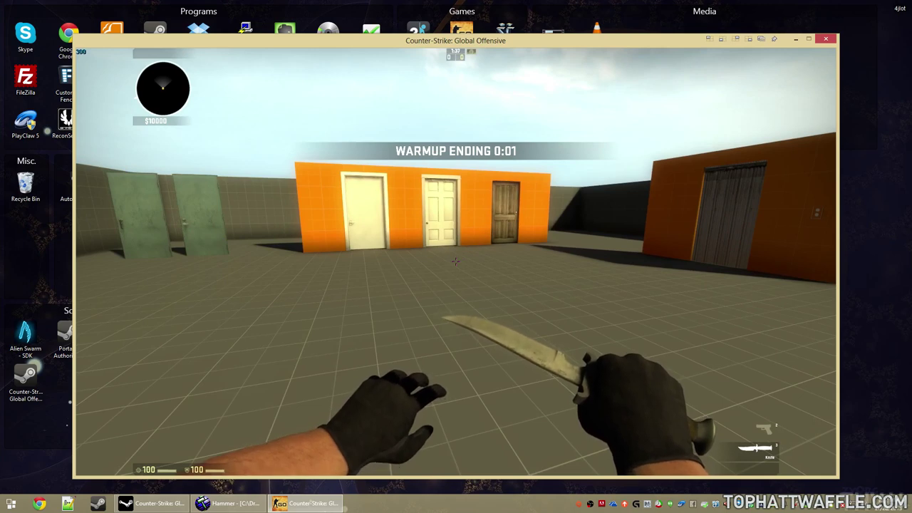
Enable cheats with sv_cheats 1 in the developer console and shrink the console window so the doors stay visible.
{"action": "key", "text": "grave"}
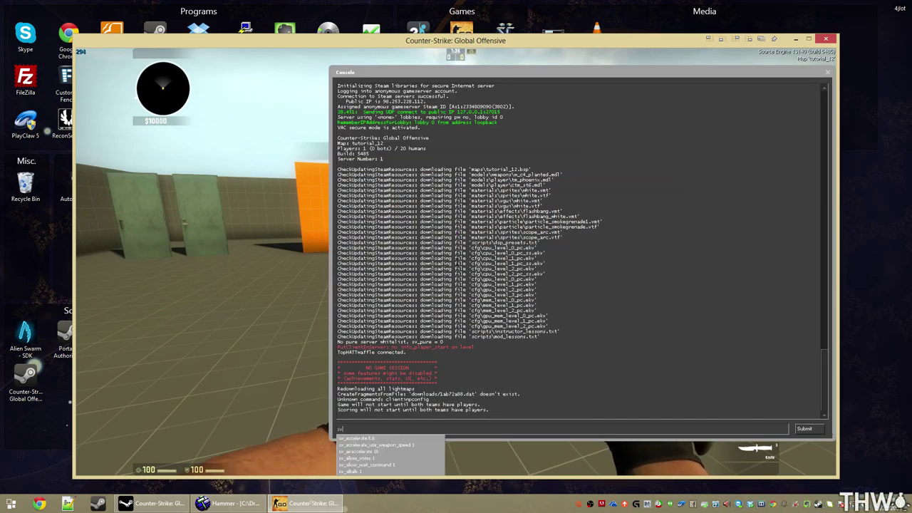
{"action": "type", "text": "sv_cheats 1"}
{"action": "key", "text": "Return"}
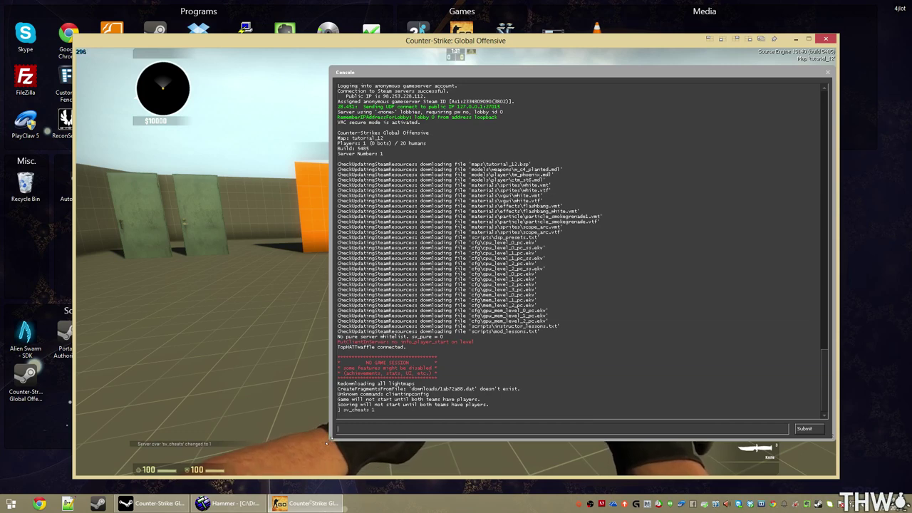
{"action": "left_click_drag", "start_coordinate": [328, 442], "coordinate": [570, 272]}
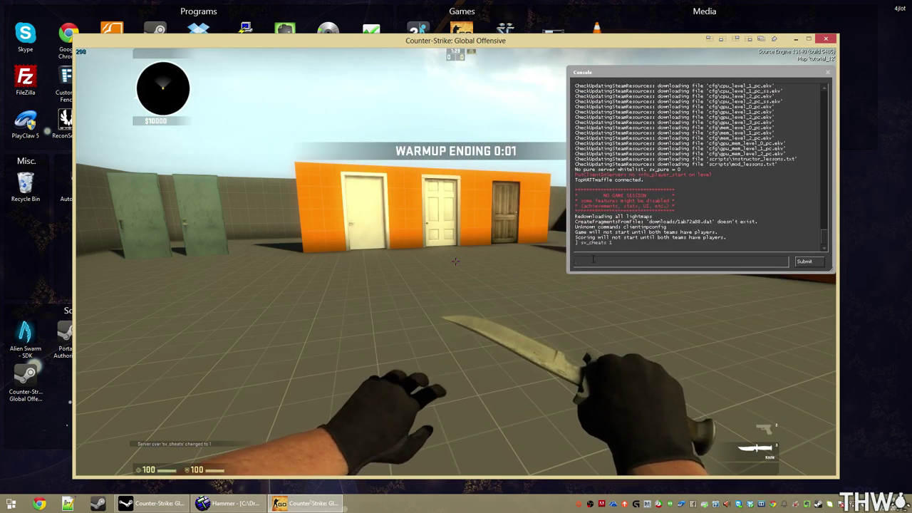
Fire the open input on the plain white door with the console command ent_fire location_door open.
{"action": "type", "text": "ent_fire"}
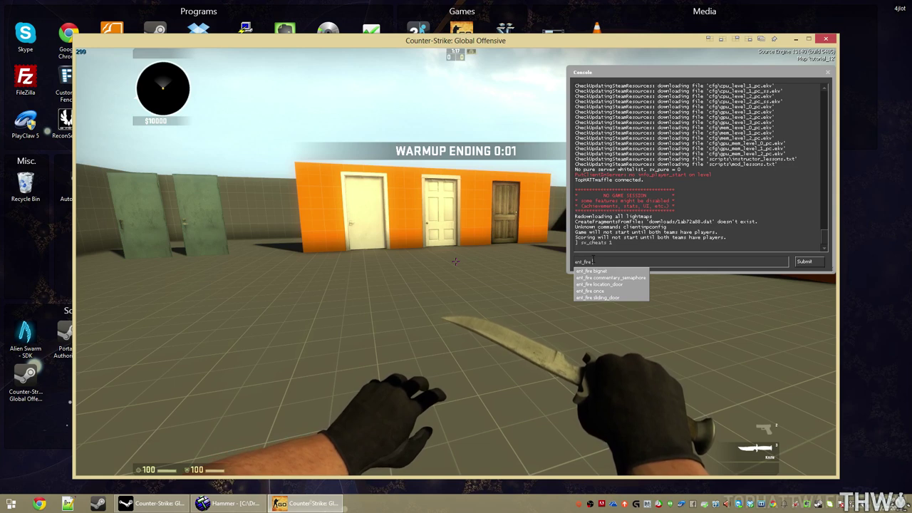
{"action": "key", "text": "Down"}
{"action": "key", "text": "Down"}
{"action": "key", "text": "Down"}
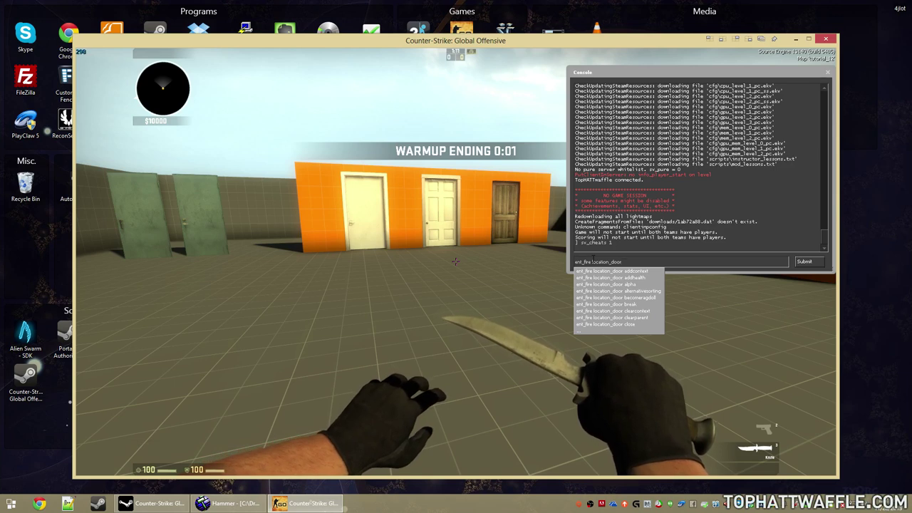
{"action": "type", "text": "open"}
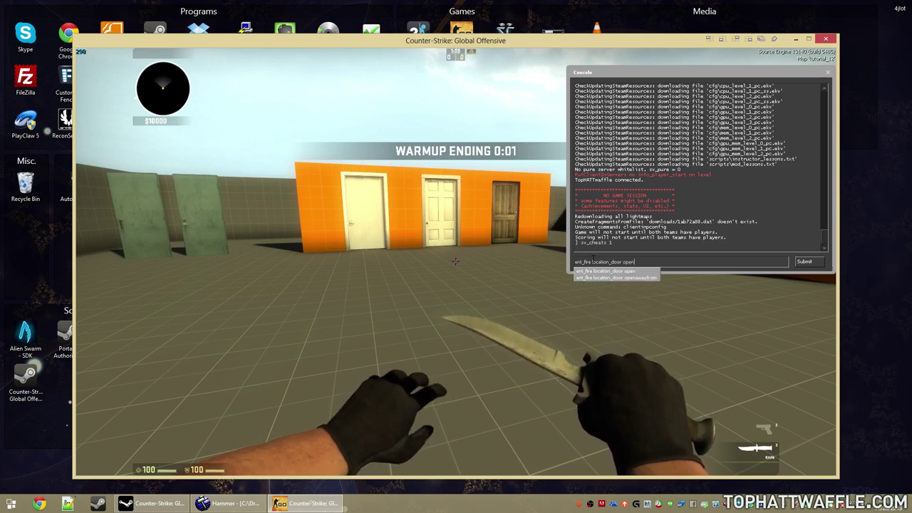
{"action": "key", "text": "Return"}
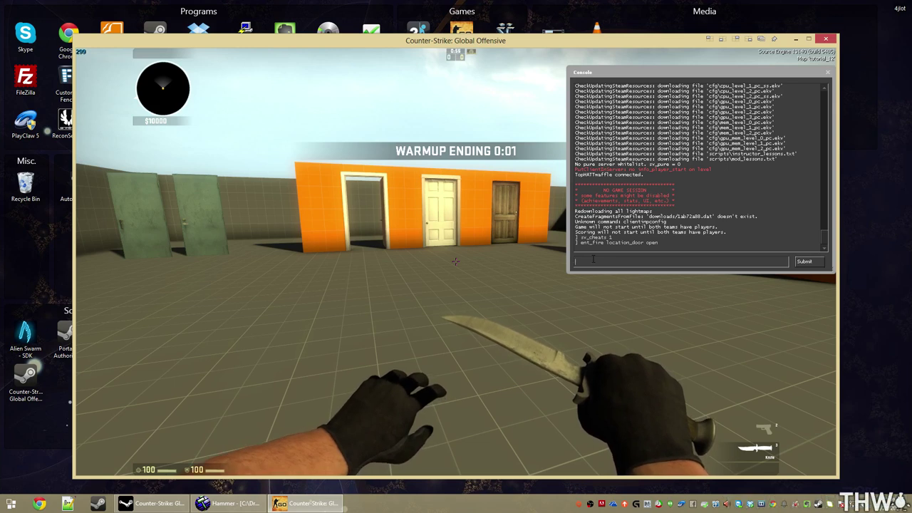
Fire the close input on location_door with ent_fire, leave the console and step back from the doors.
{"action": "key", "text": "Up"}
{"action": "key", "text": "BackSpace"}
{"action": "key", "text": "BackSpace"}
{"action": "key", "text": "BackSpace"}
{"action": "key", "text": "BackSpace"}
{"action": "type", "text": "close"}
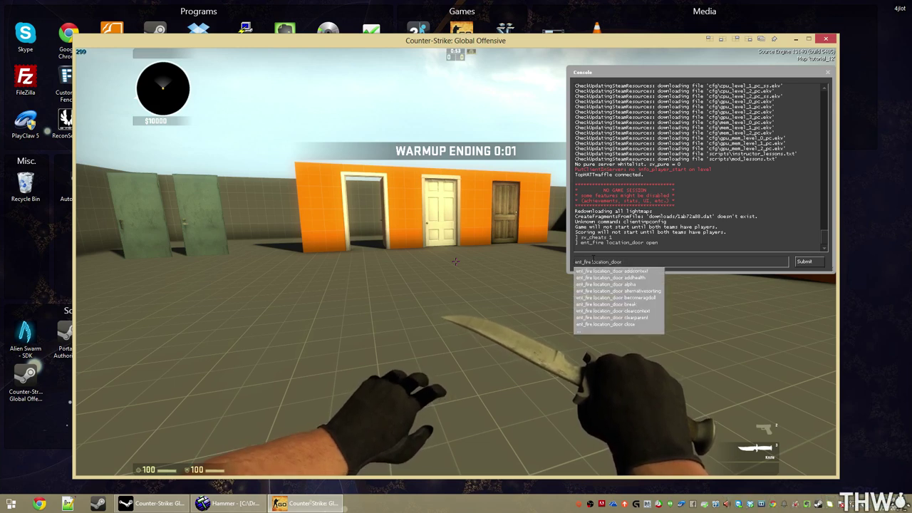
{"action": "key", "text": "Return"}
{"action": "key", "text": "Escape"}
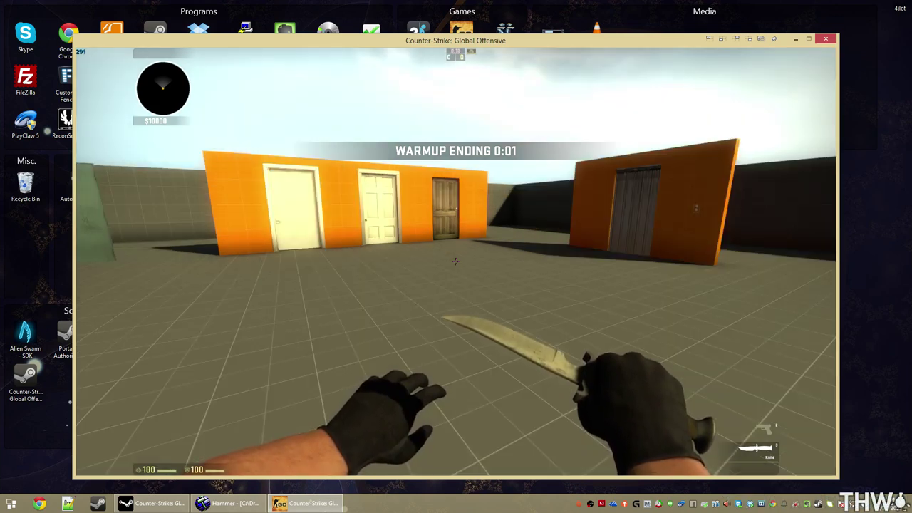
{"action": "key", "text": "s"}
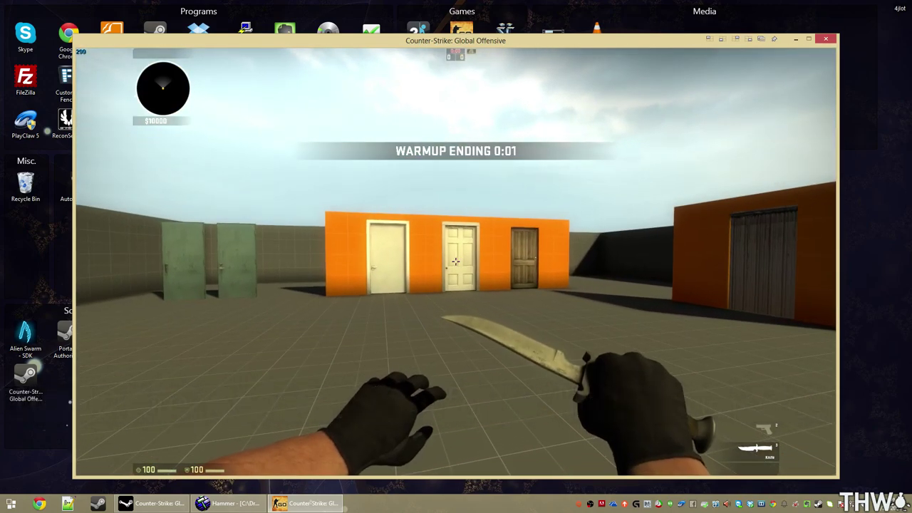
Open the panelled white door under the crosshair with the console command ent_fire !picker open.
{"action": "key", "text": "grave"}
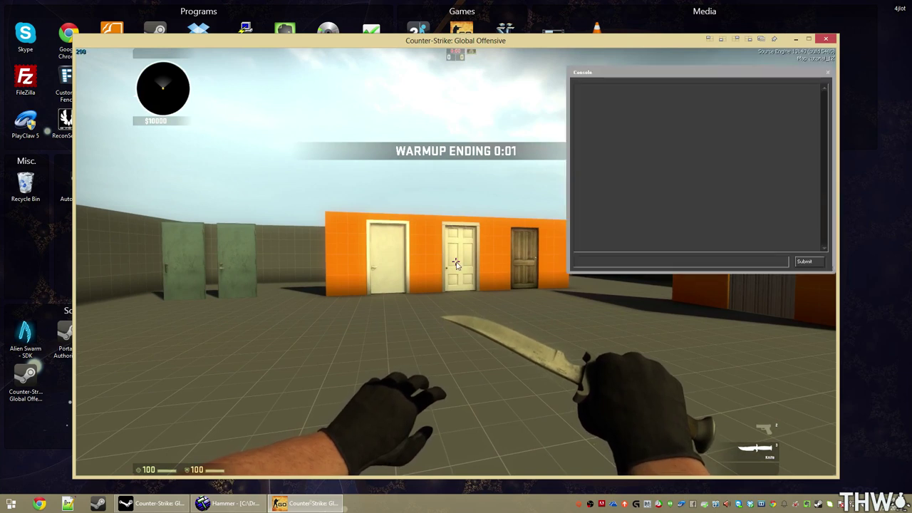
{"action": "type", "text": "ent_fi"}
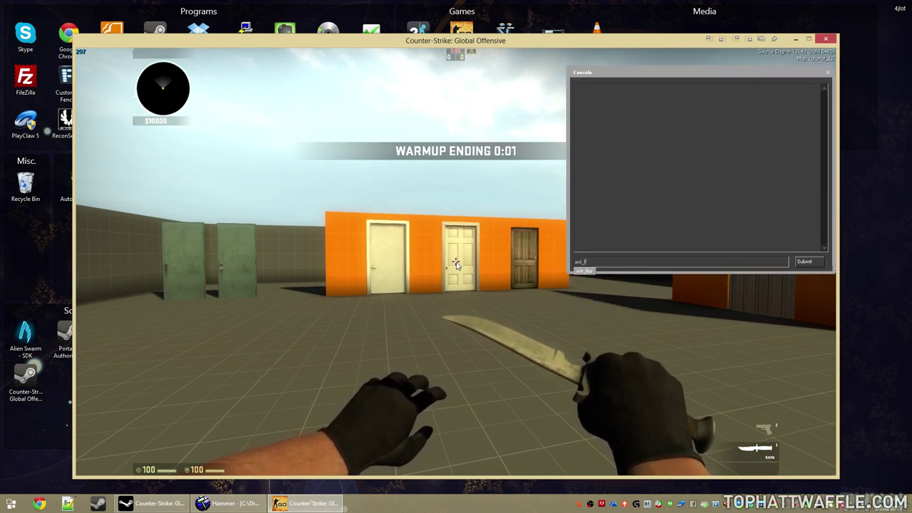
{"action": "type", "text": "re l"}
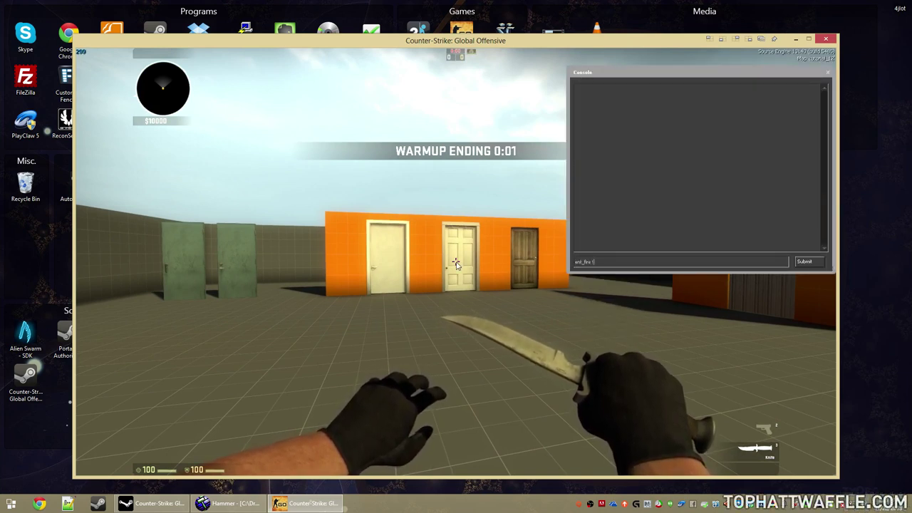
{"action": "type", "text": "picker"}
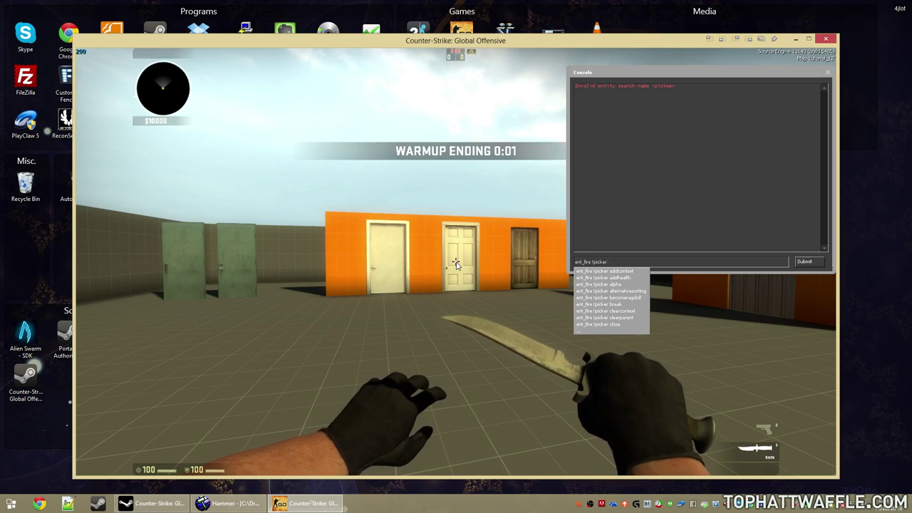
{"action": "type", "text": "open"}
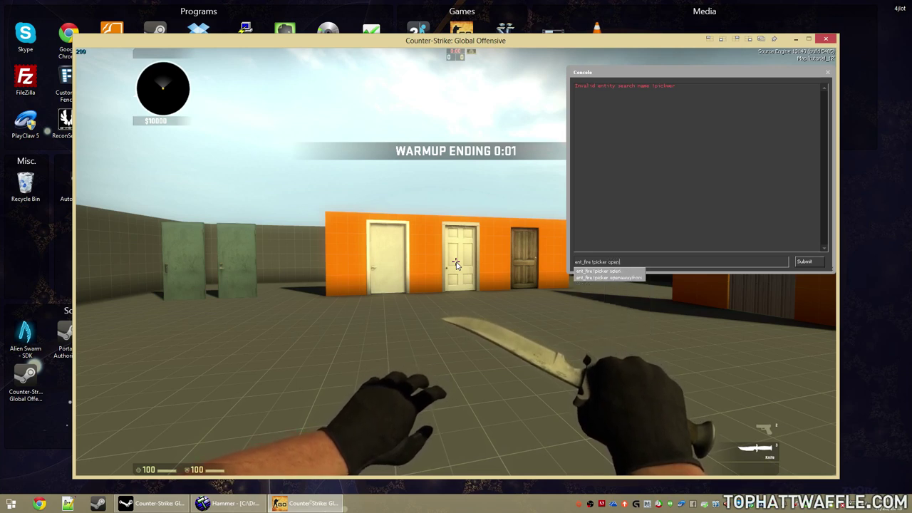
{"action": "key", "text": "Return"}
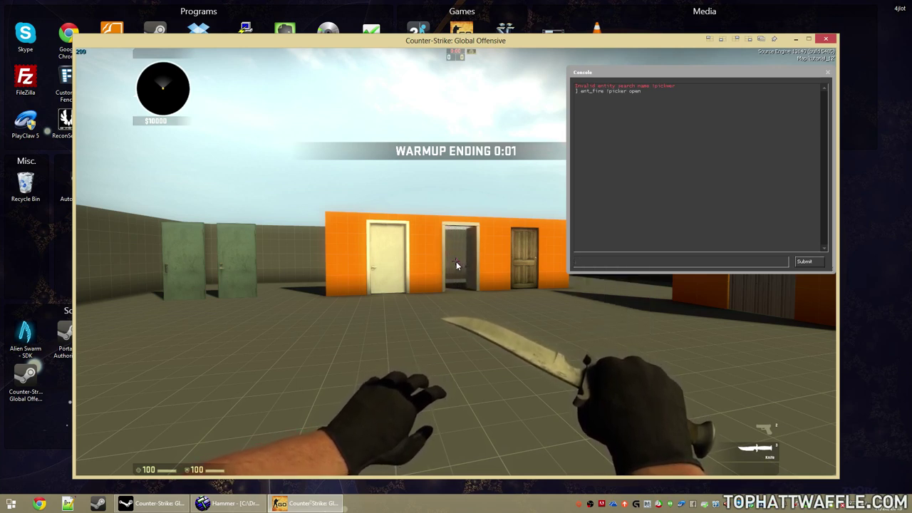
{"action": "key", "text": "grave"}
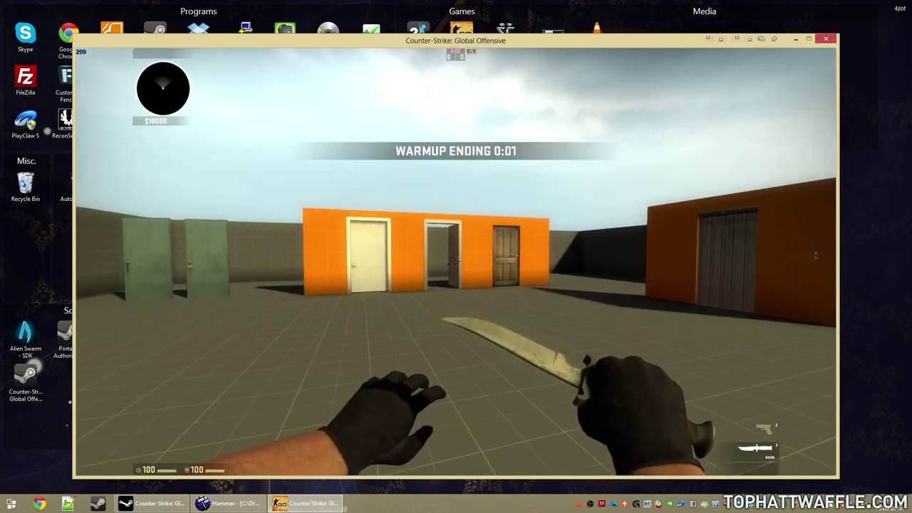
Close the panelled white door being aimed at with the console command ent_fire !picker close, and return to the game.
{"action": "key", "text": "grave"}
{"action": "type", "text": "ent_fire !picker close"}
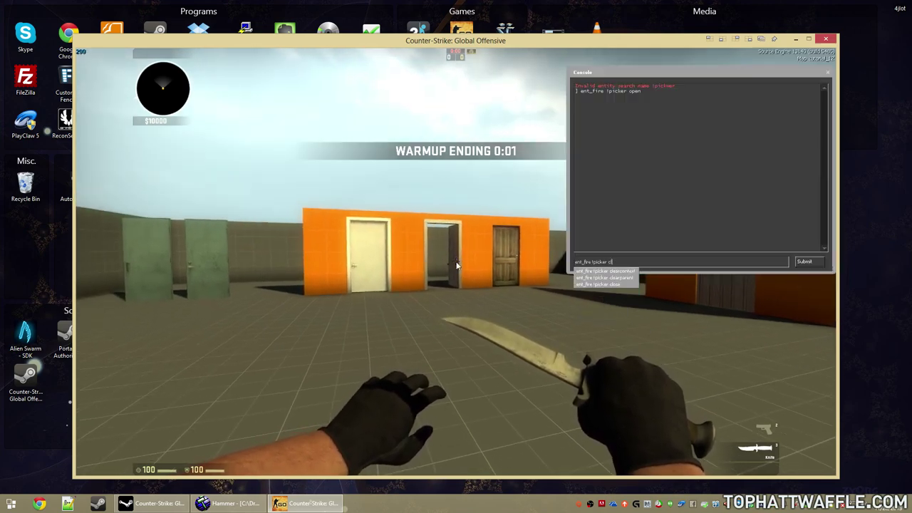
{"action": "key", "text": "Return"}
{"action": "left_click", "coordinate": [456, 265]}
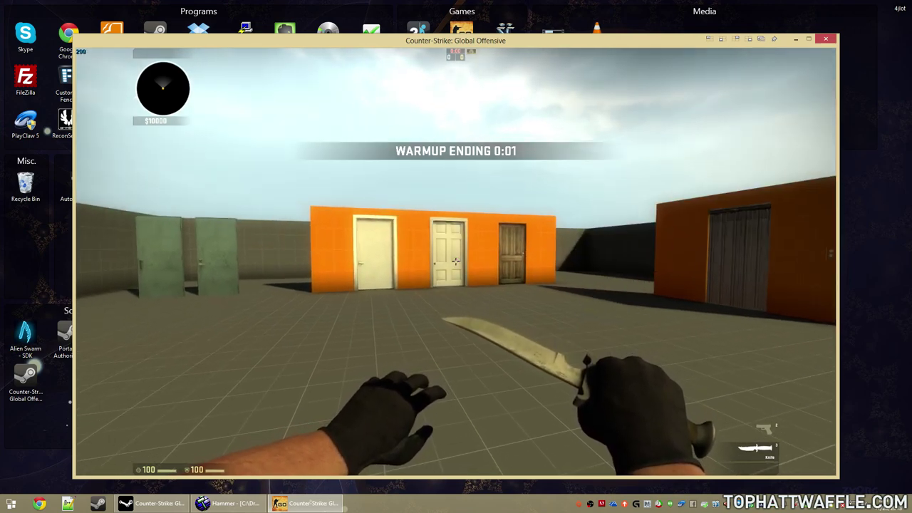
Reposition to face the green and white doors and try to open them by class with ent_fire prop_door open.
{"action": "key", "text": "w"}
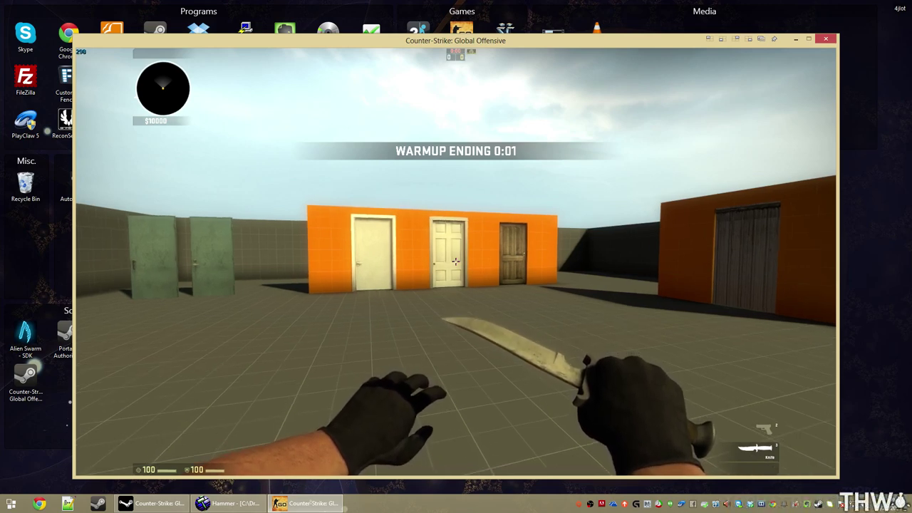
{"action": "key", "text": "a"}
{"action": "key", "text": "a"}
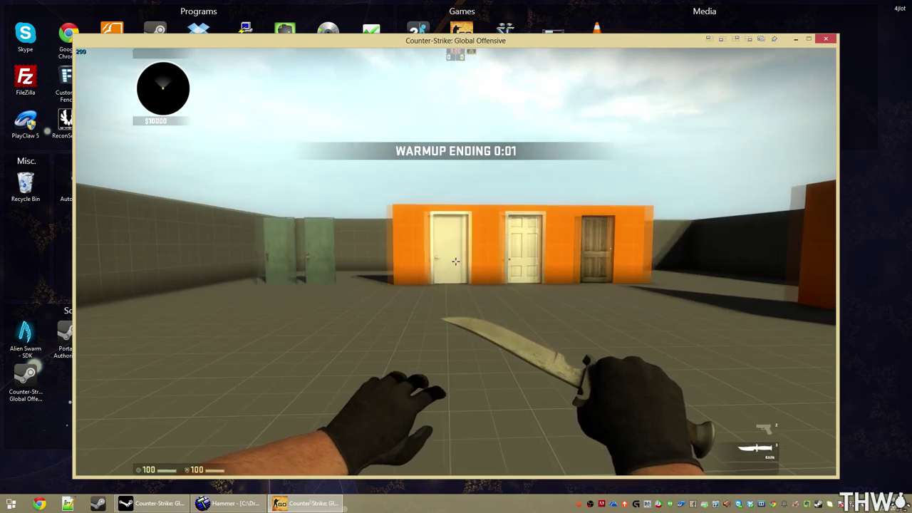
{"action": "key", "text": "d"}
{"action": "key", "text": "a"}
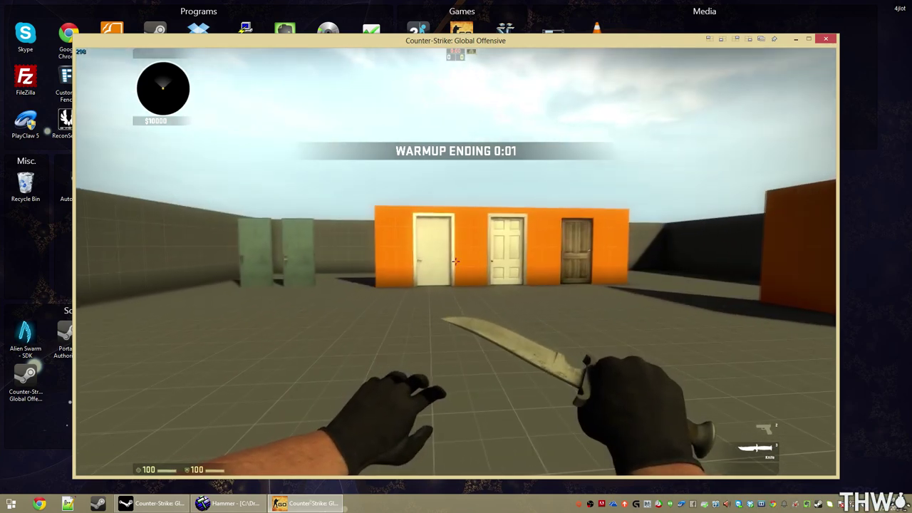
{"action": "key", "text": "grave"}
{"action": "type", "text": "ent_"}
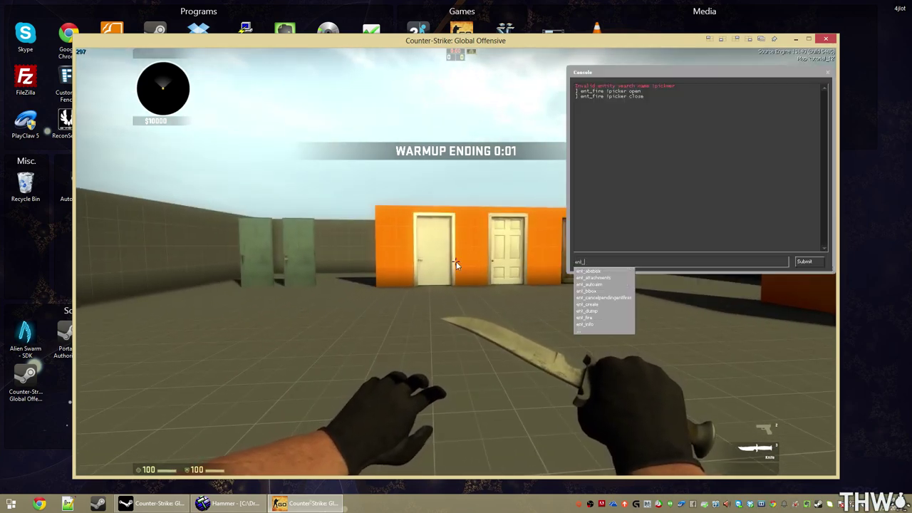
{"action": "type", "text": "fire prop_door open"}
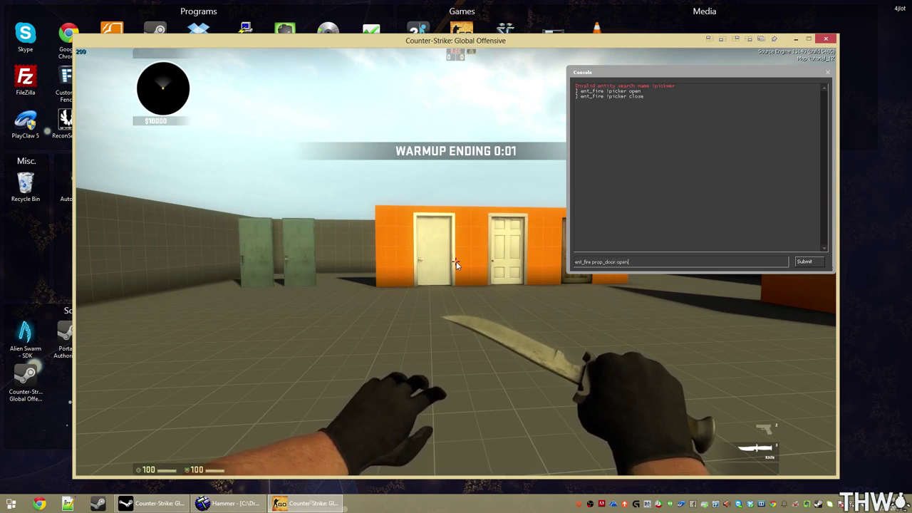
{"action": "key", "text": "Return"}
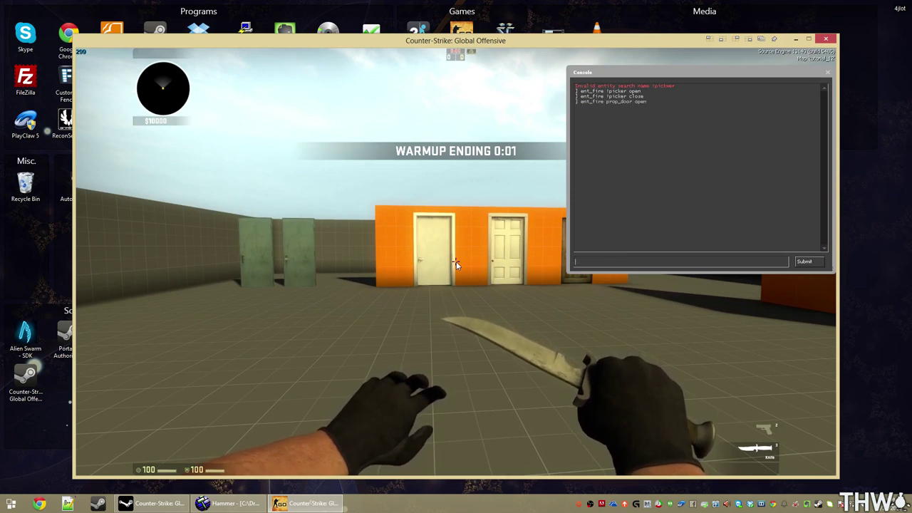
Open all the prop doors at once with the corrected console command ent_fire prop_door_rotating open, and leave the console.
{"action": "key", "text": "grave"}
{"action": "key", "text": "grave"}
{"action": "key", "text": "Up"}
{"action": "type", "text": "_rotating"}
{"action": "key", "text": "Return"}
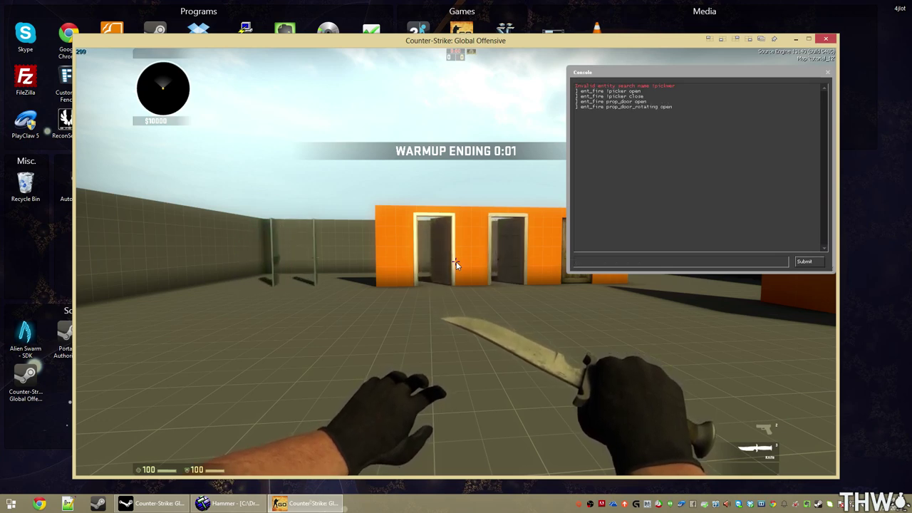
{"action": "key", "text": "grave"}
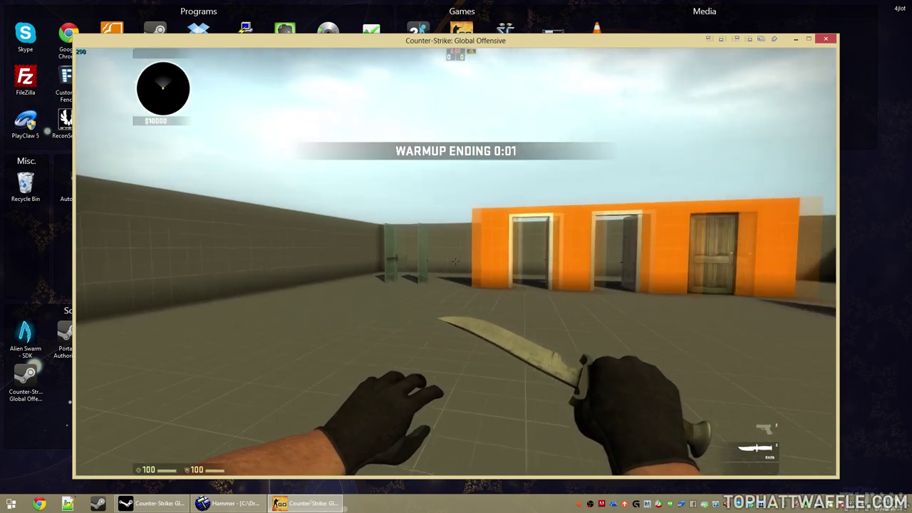
Open the sliding brush door in the separate orange wall with the console command ent_fire func_door open.
{"action": "key", "text": "grave"}
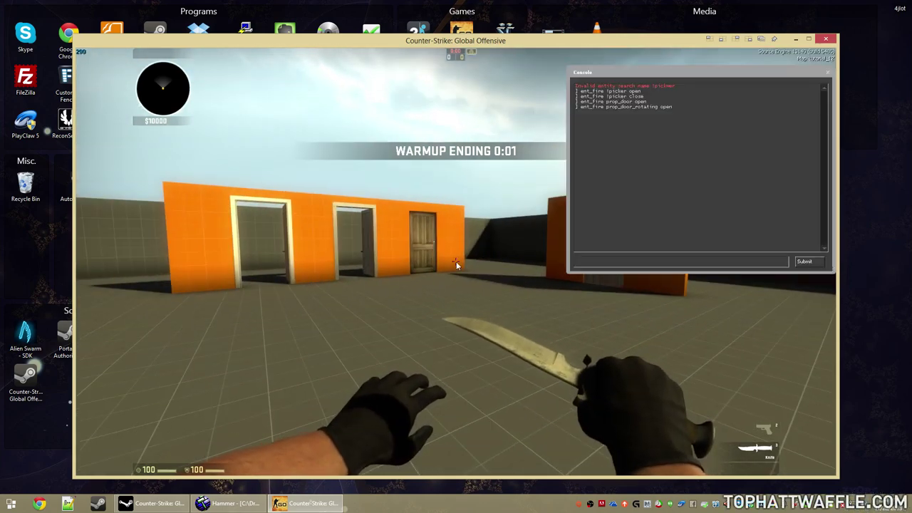
{"action": "type", "text": "ent_fire func_door open"}
{"action": "key", "text": "Return"}
{"action": "key", "text": "Up"}
{"action": "key", "text": "grave"}
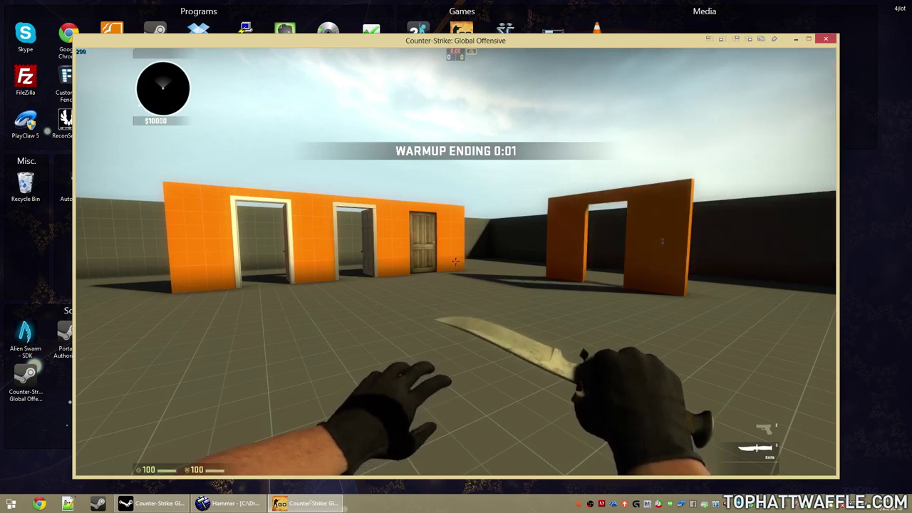
Open the brown wooden brush door with the console command ent_fire func_door_rotating open, and return to the game.
{"action": "key", "text": "grave"}
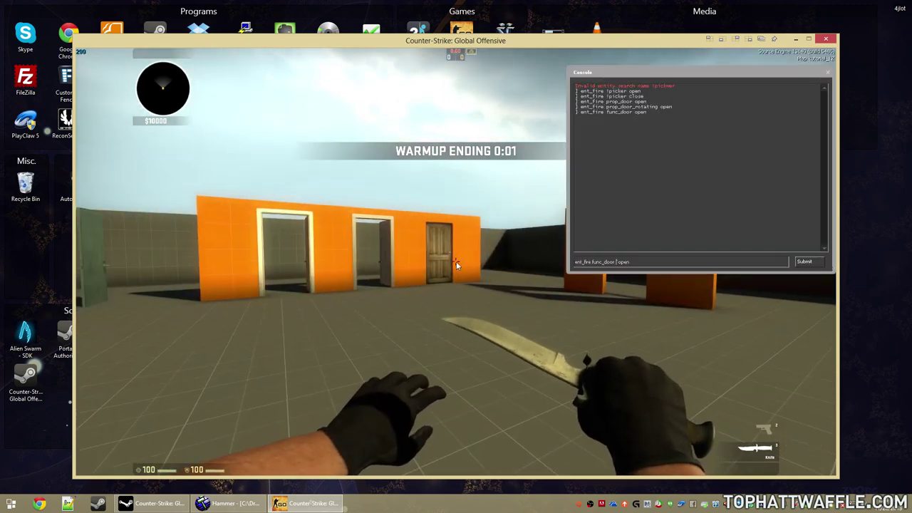
{"action": "key", "text": "BackSpace"}
{"action": "type", "text": "rotating"}
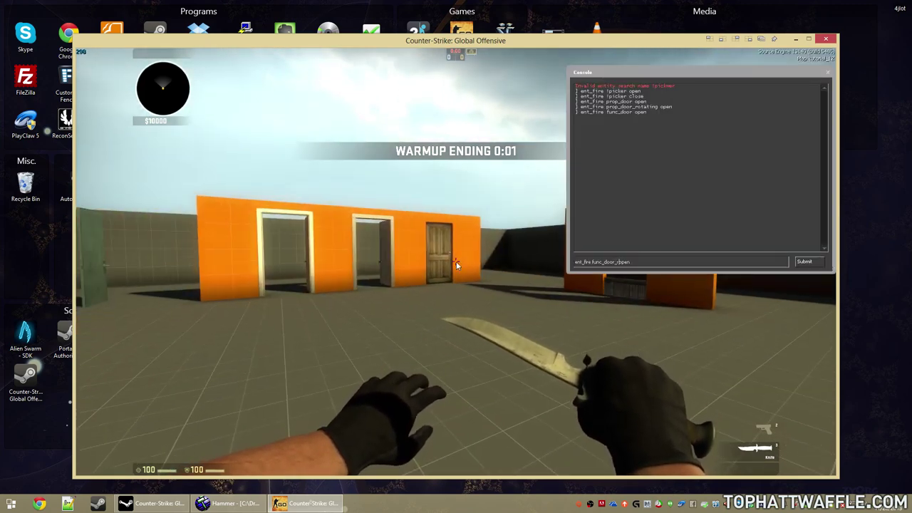
{"action": "key", "text": "Return"}
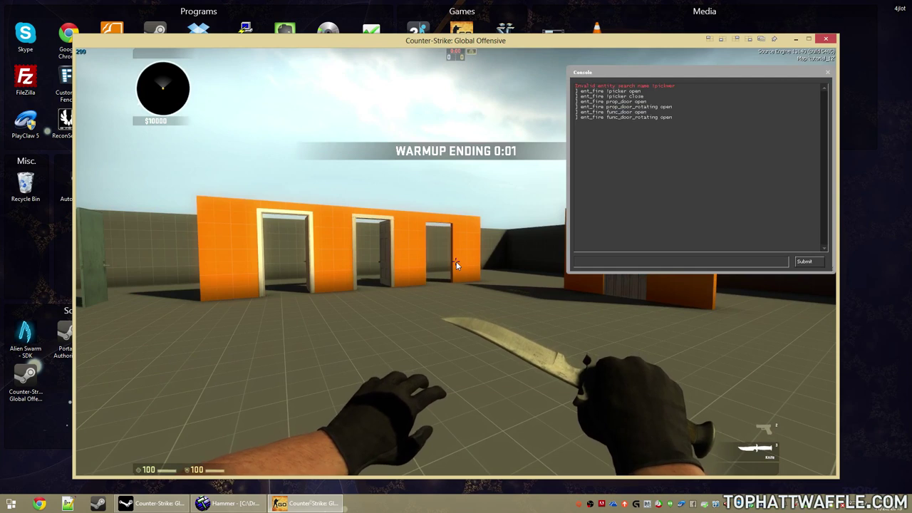
{"action": "key", "text": "grave"}
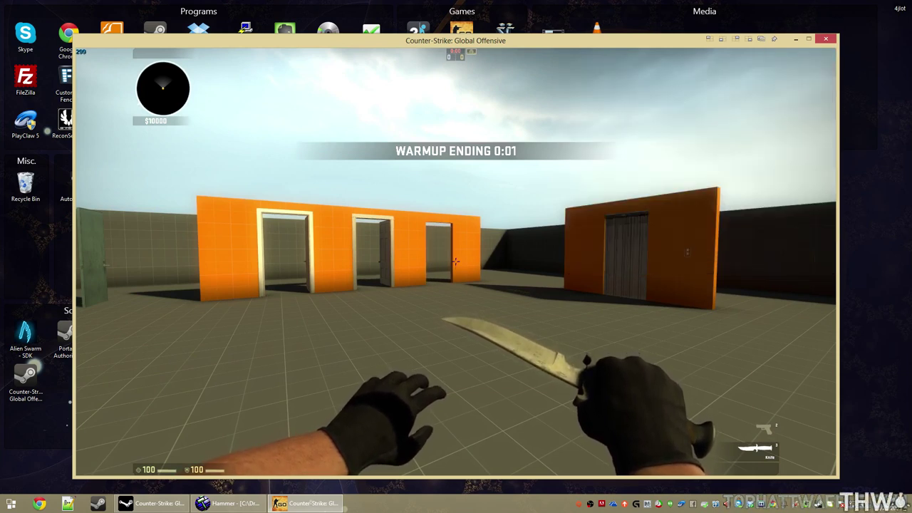
{"action": "key", "text": "e"}
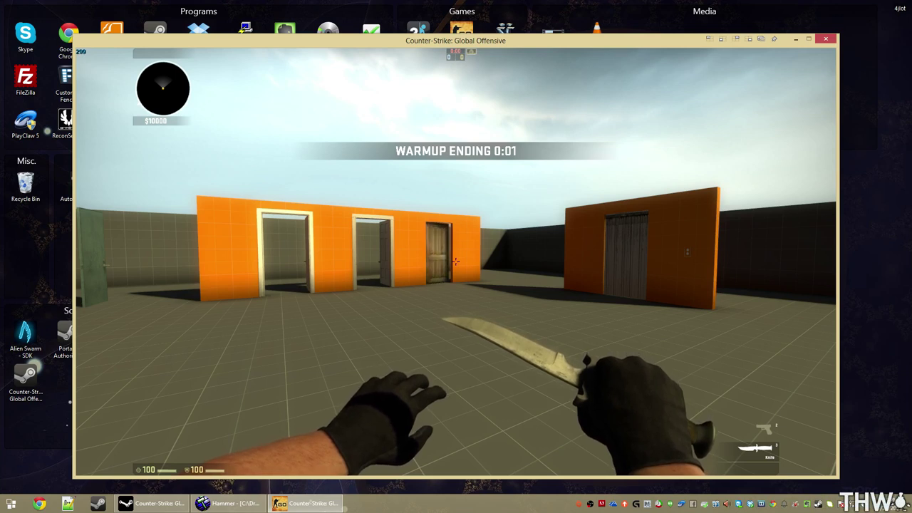